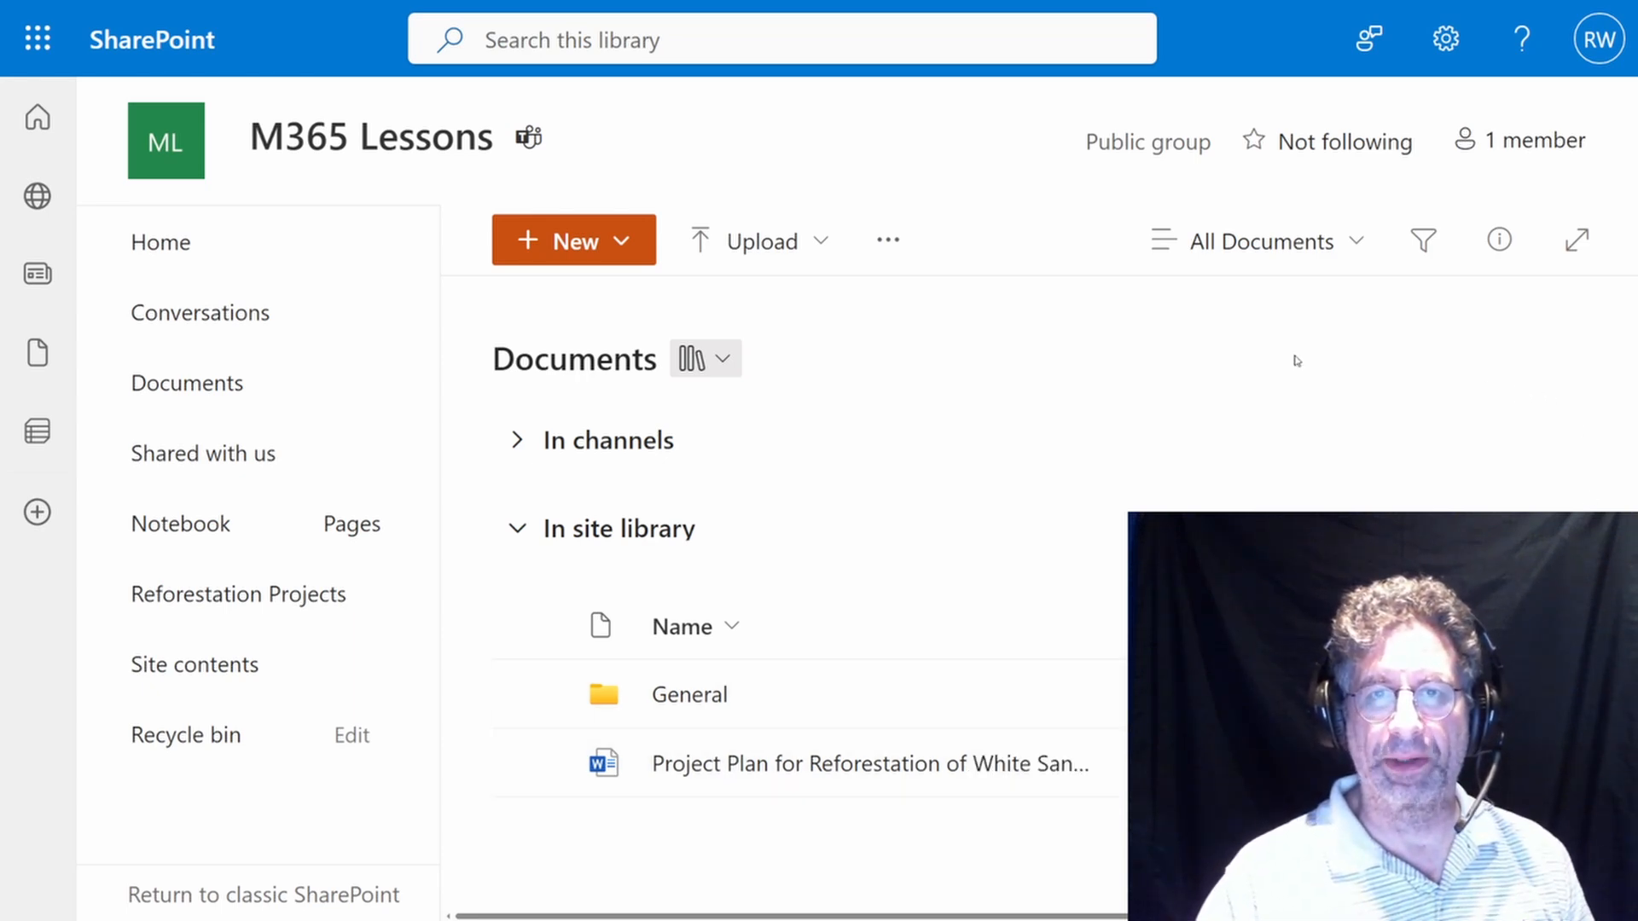
# Step: Examine where the Alert me option is offered for the whole library, the General folder and the Project Plan document
pyautogui.click(873, 255)
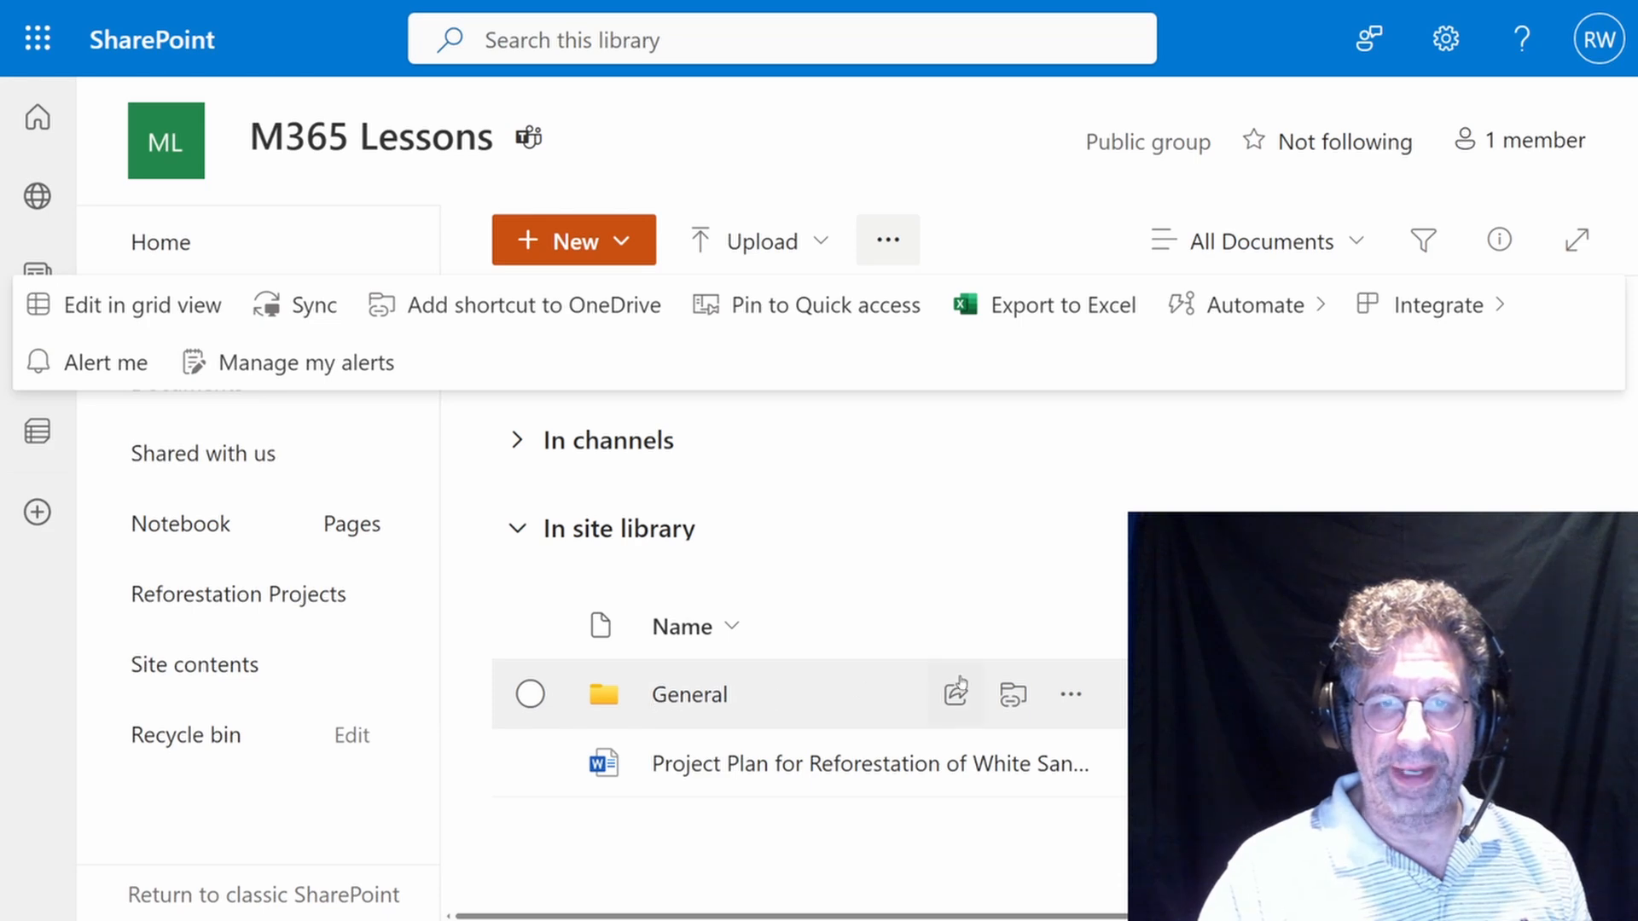
pyautogui.click(530, 695)
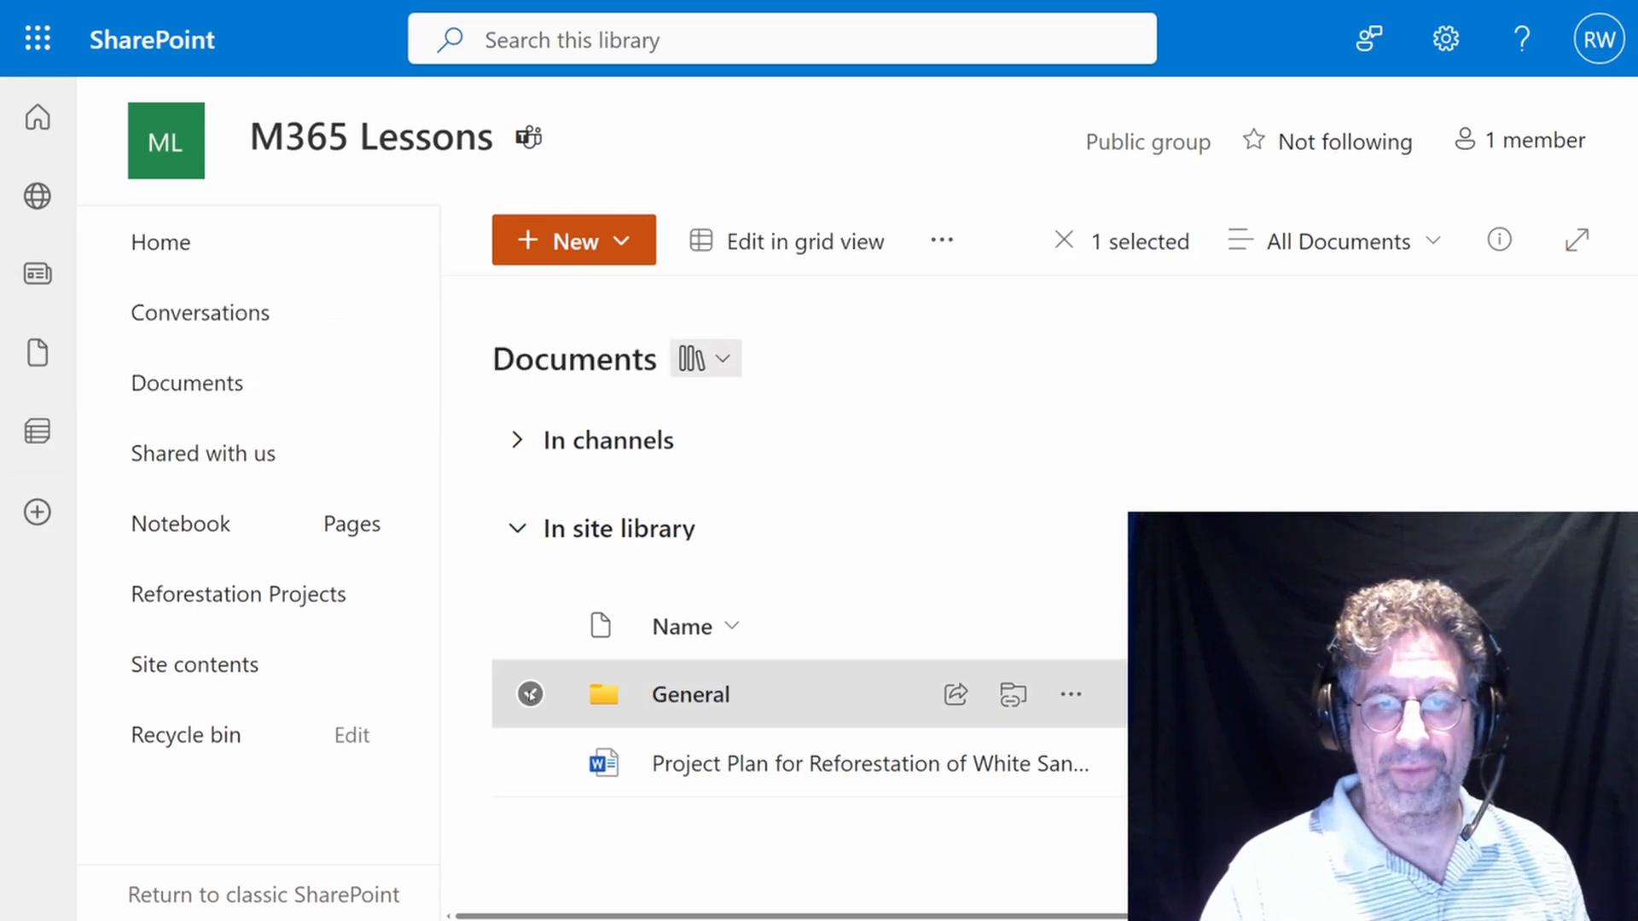
pyautogui.click(1071, 694)
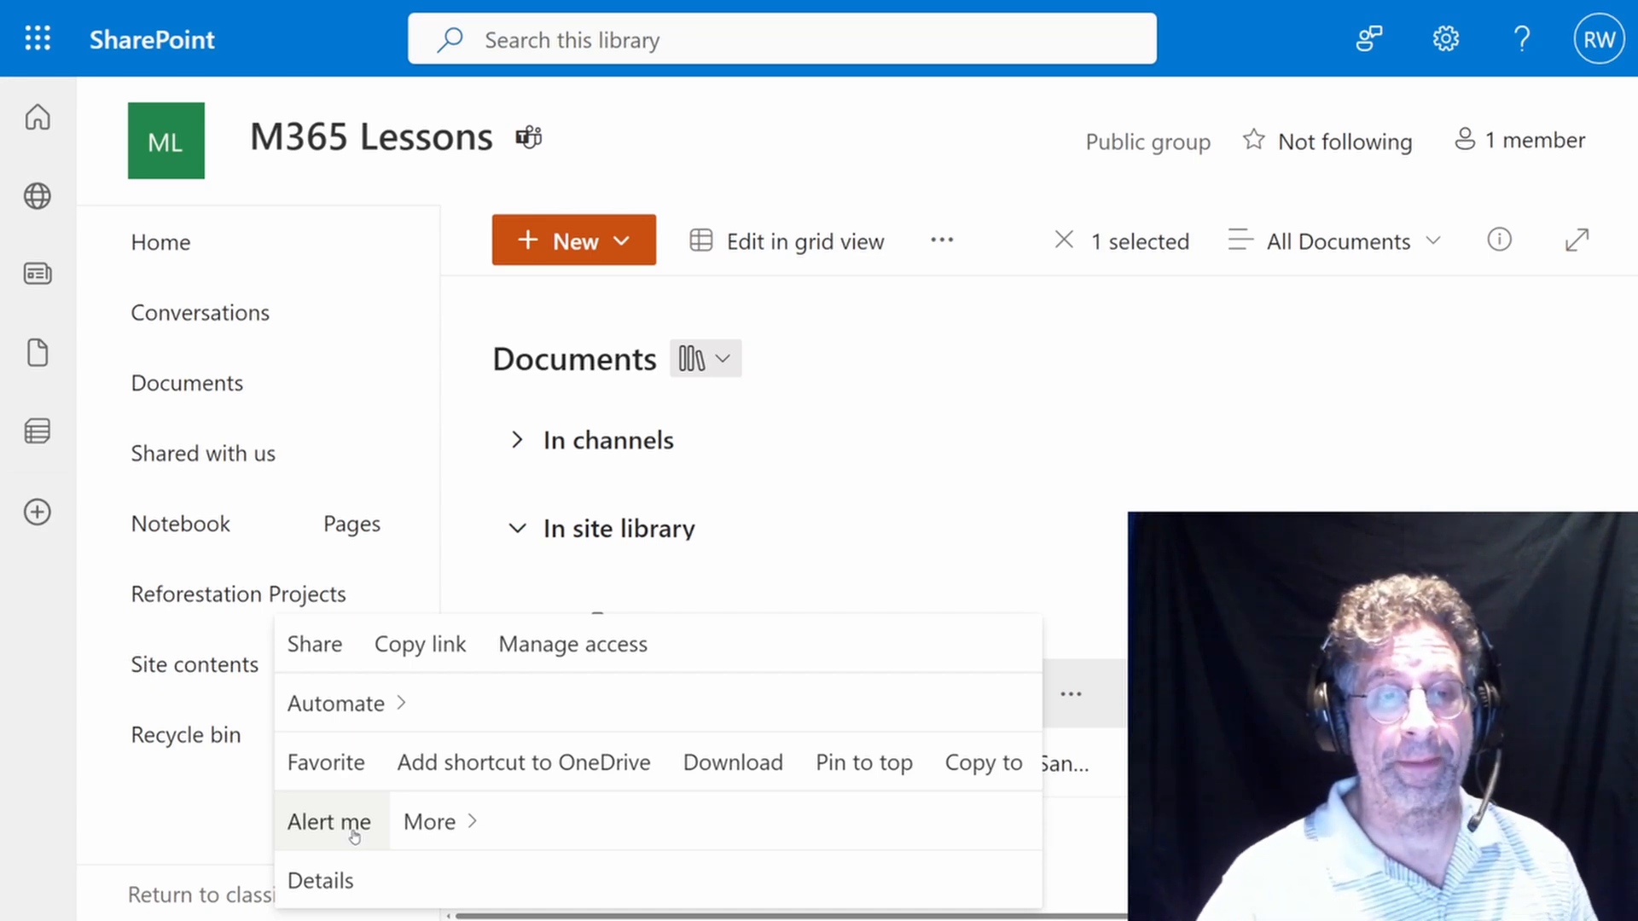
pyautogui.click(926, 537)
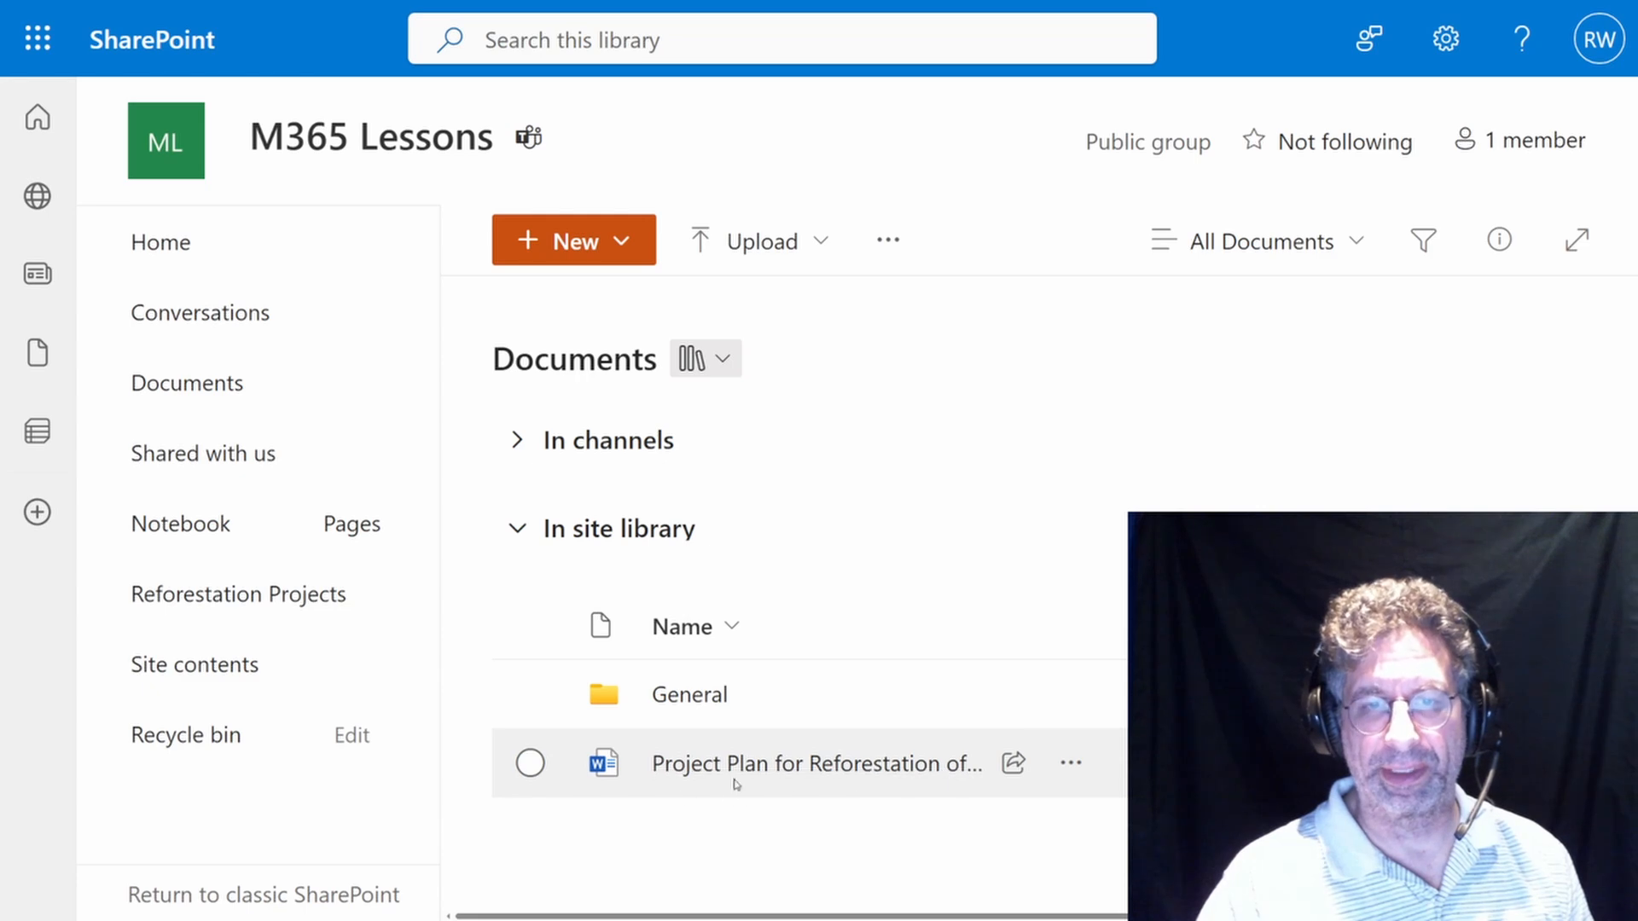
pyautogui.click(530, 763)
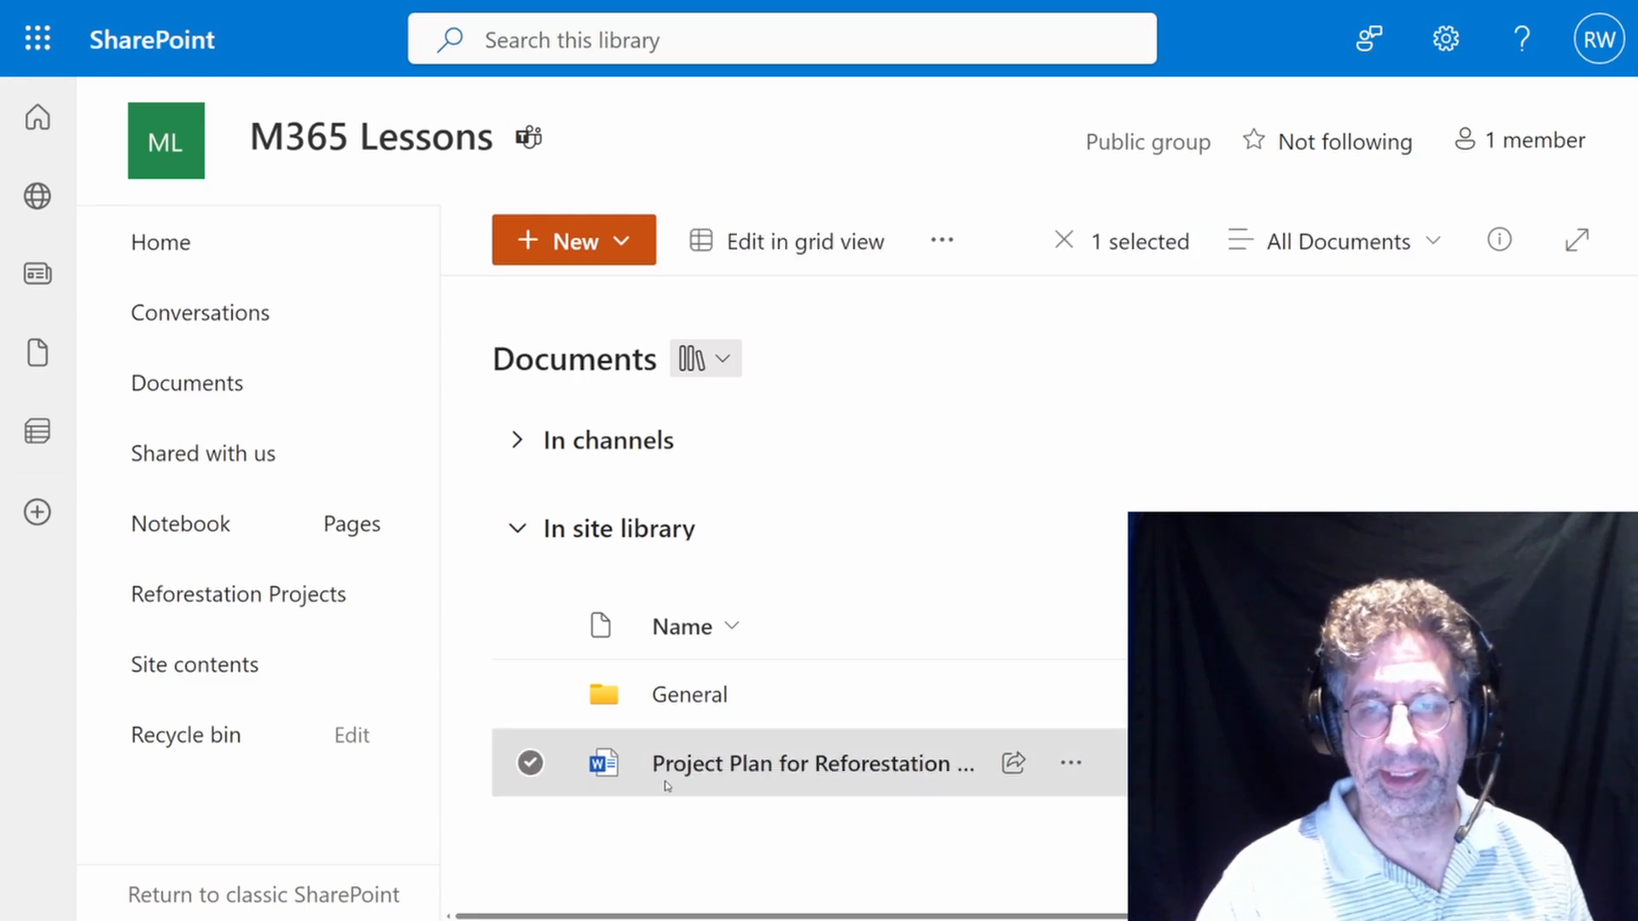
pyautogui.click(1071, 762)
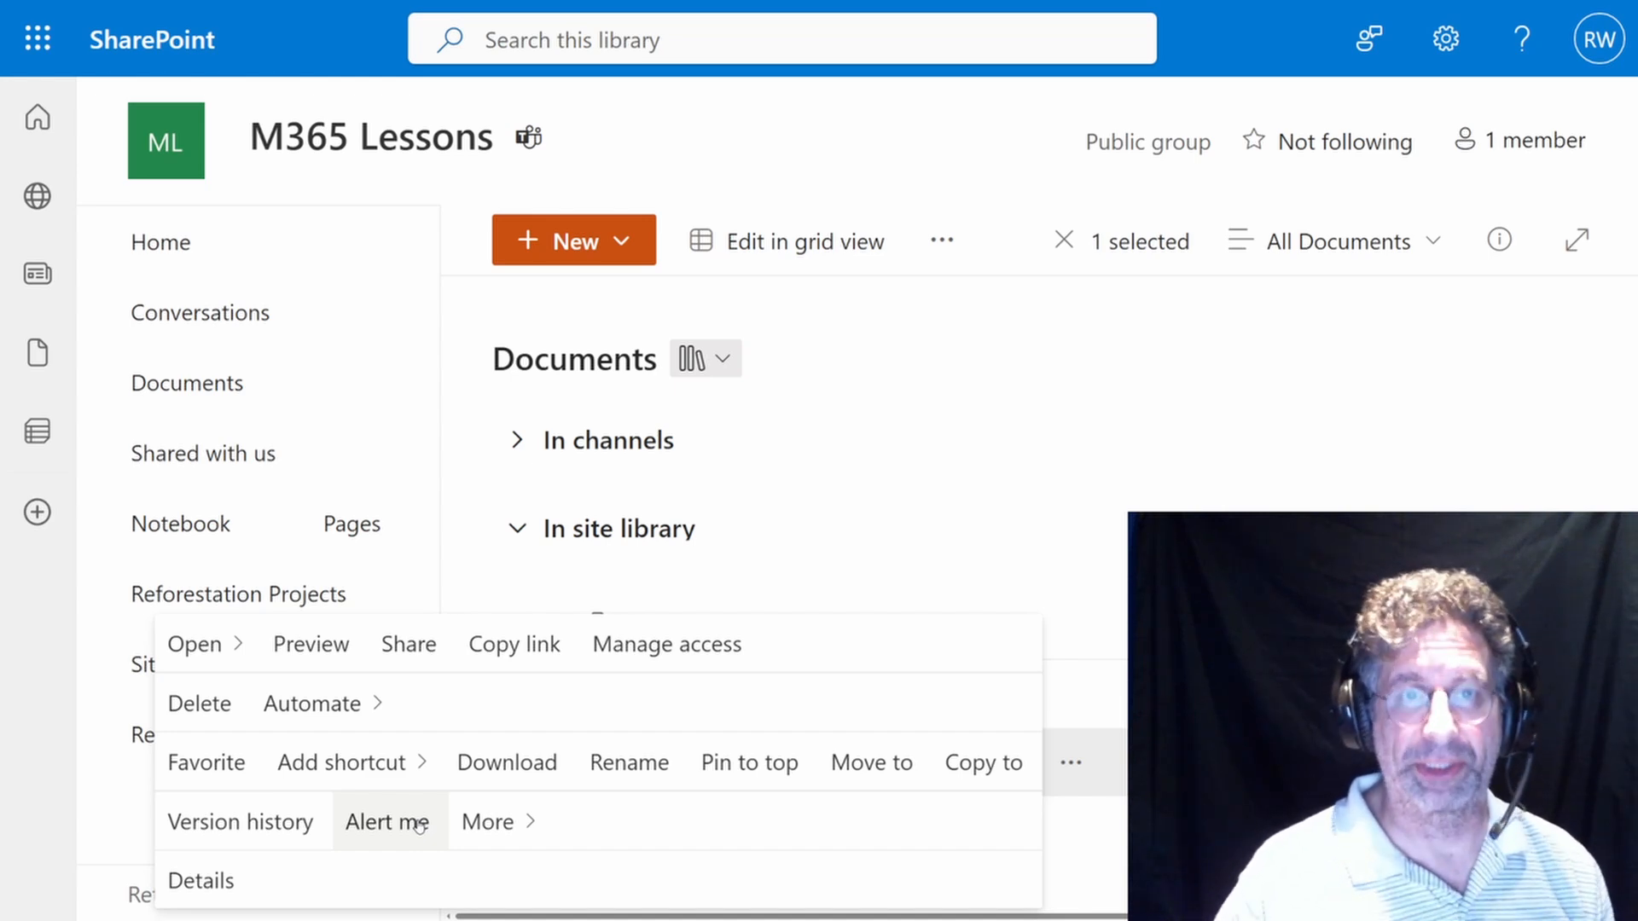
pyautogui.click(1197, 443)
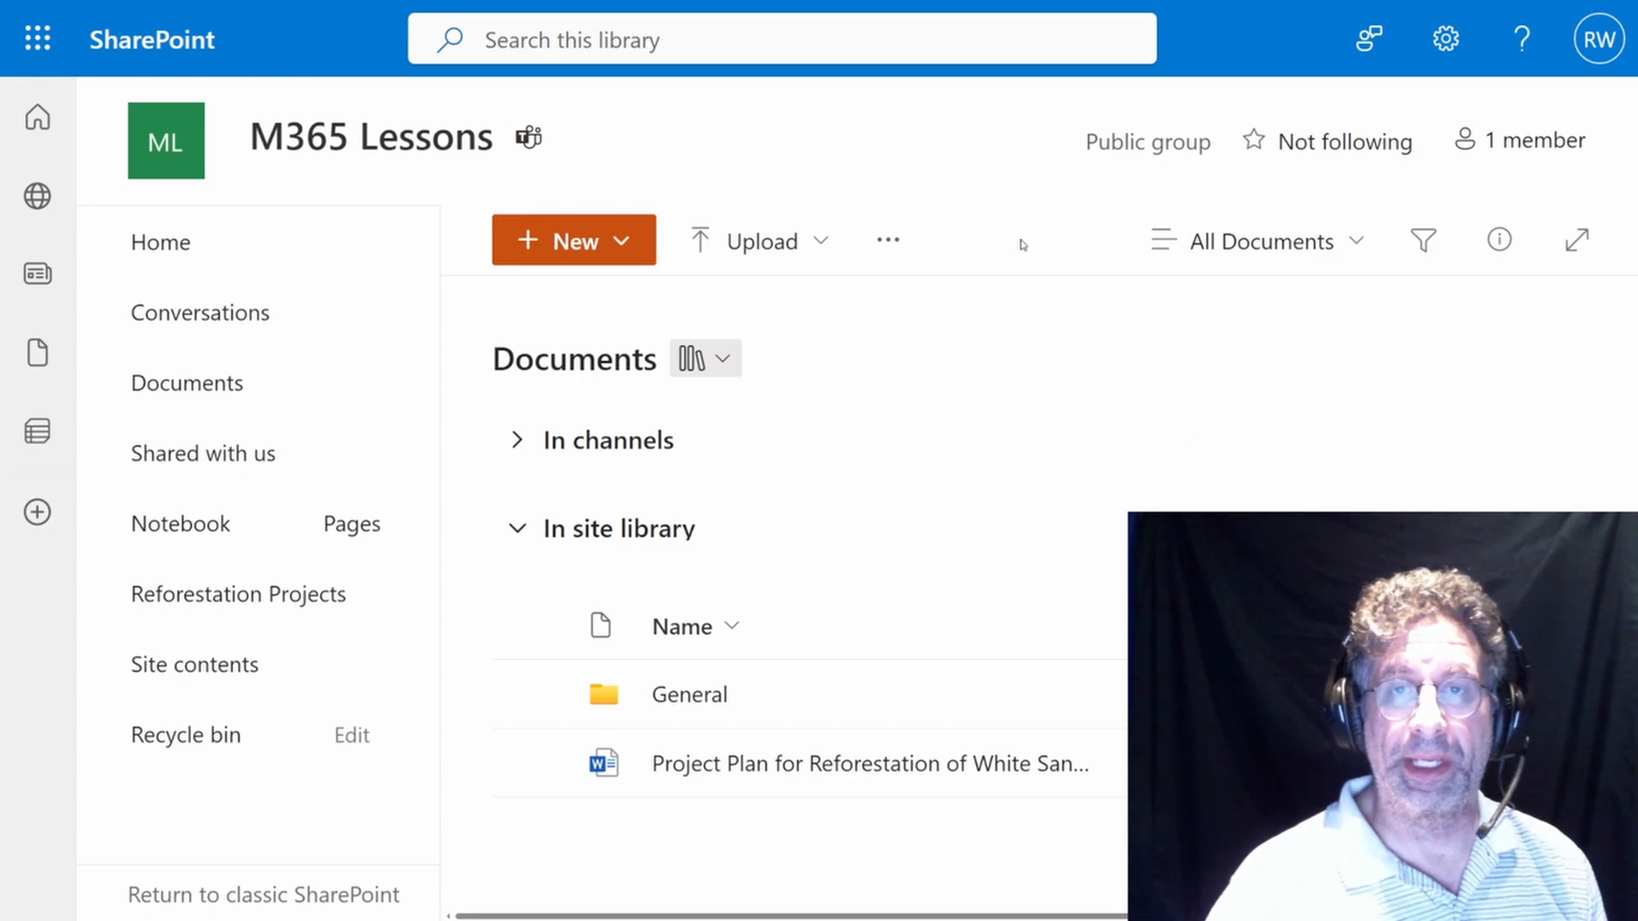
# Step: Start a new alert for the whole Documents library
pyautogui.click(889, 245)
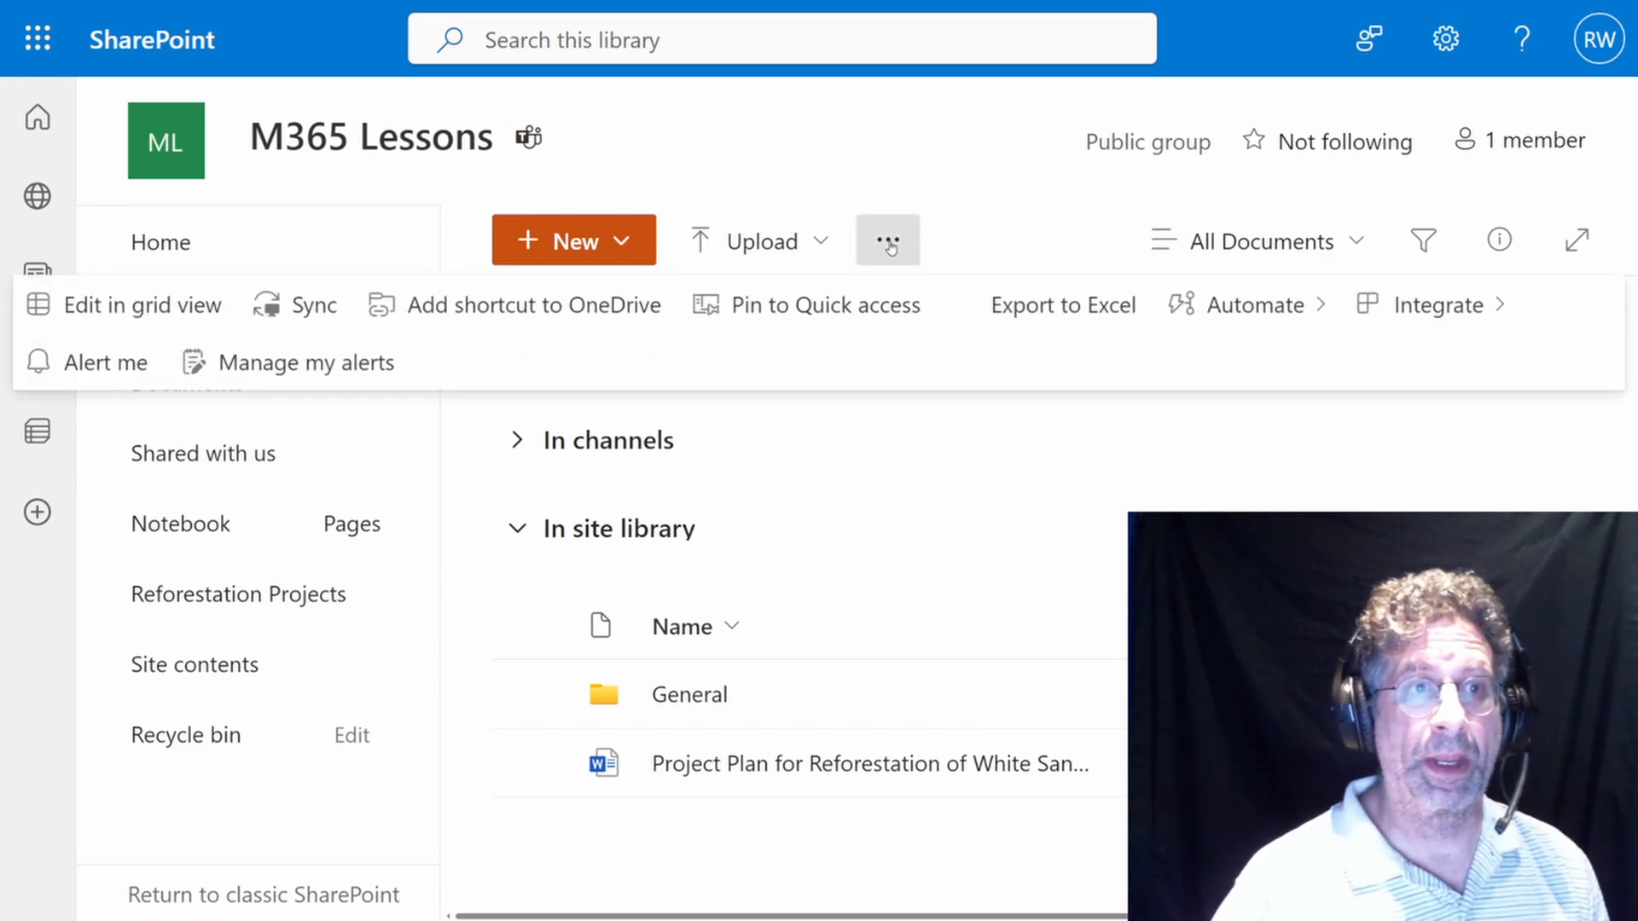
pyautogui.click(118, 383)
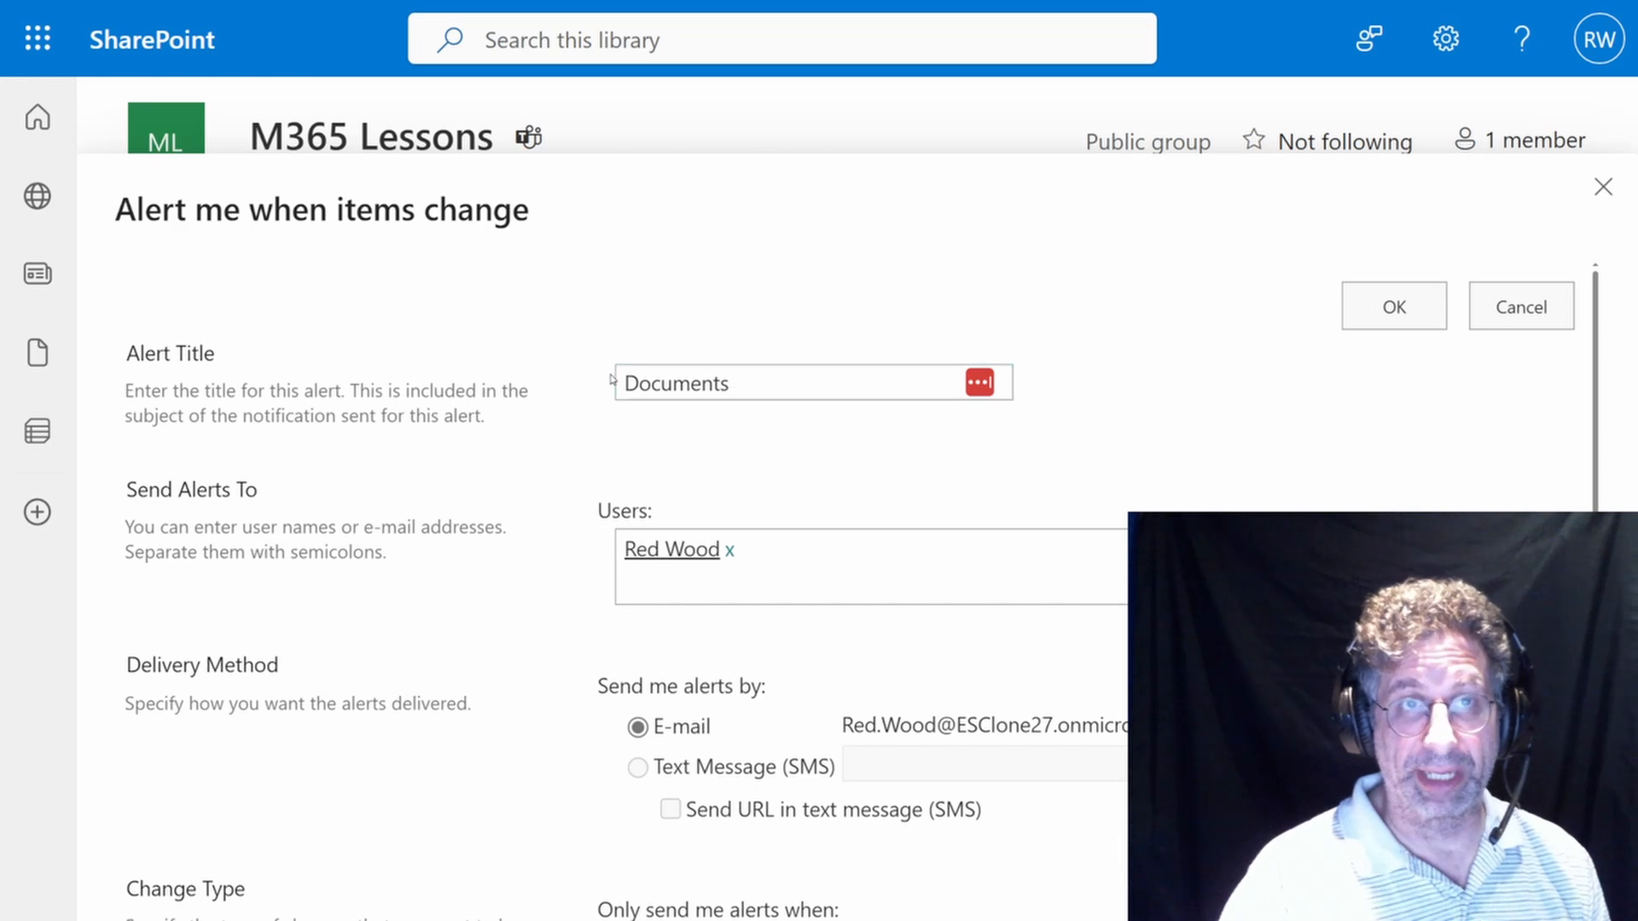
# Step: Look up a colleague by first name as an additional recipient of the alert
pyautogui.scroll(-2, 802, 368)
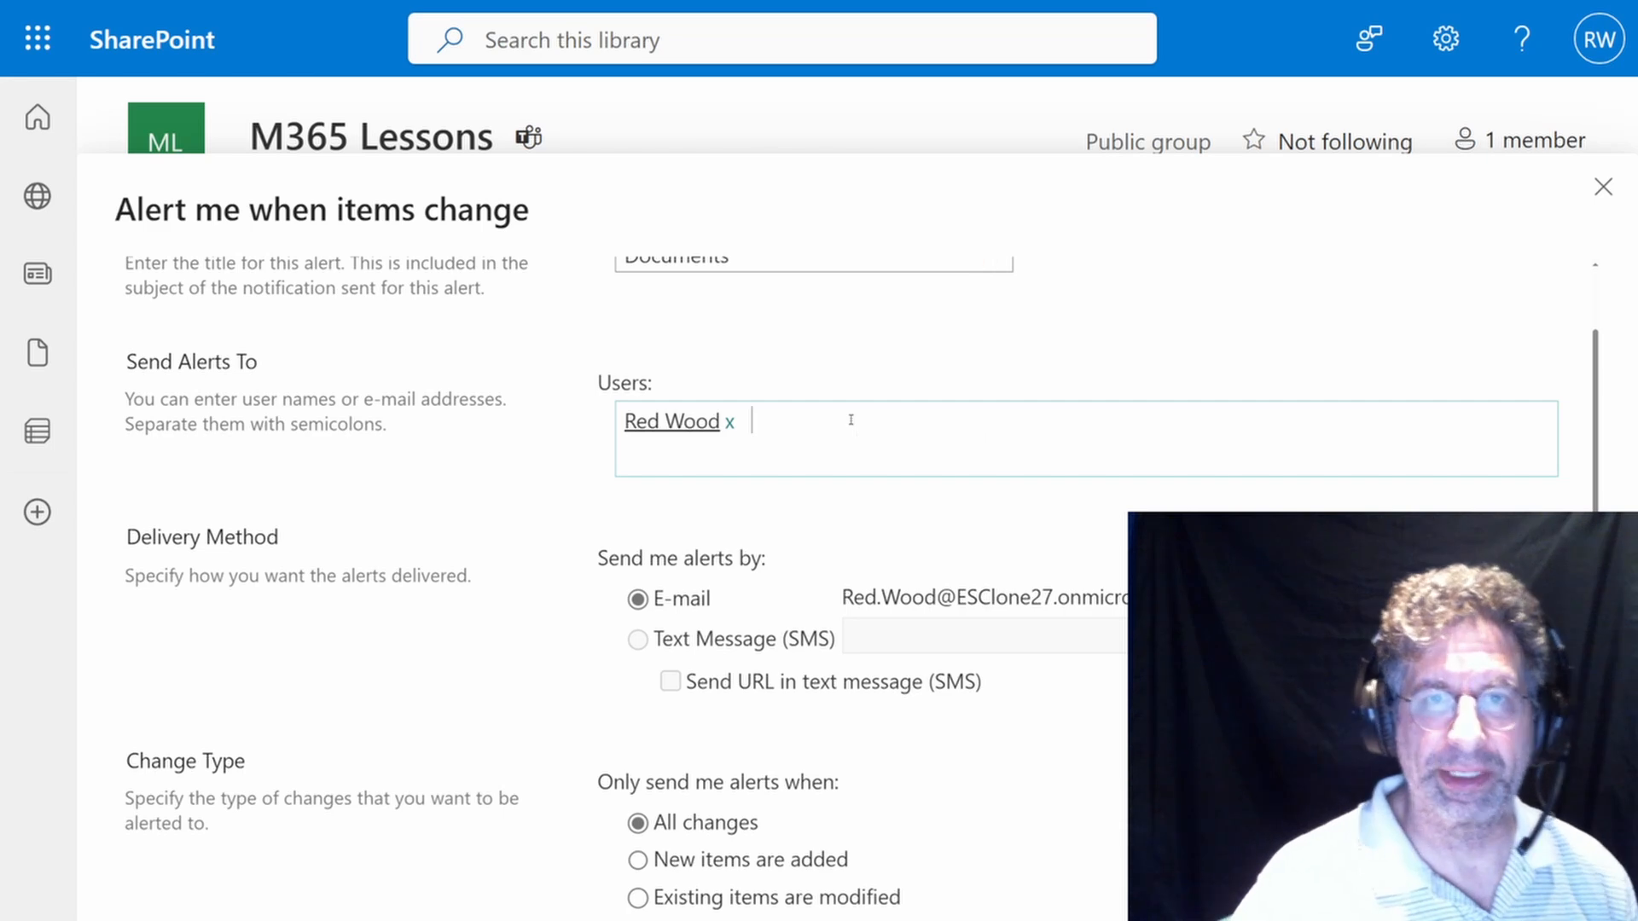
pyautogui.write('birt')
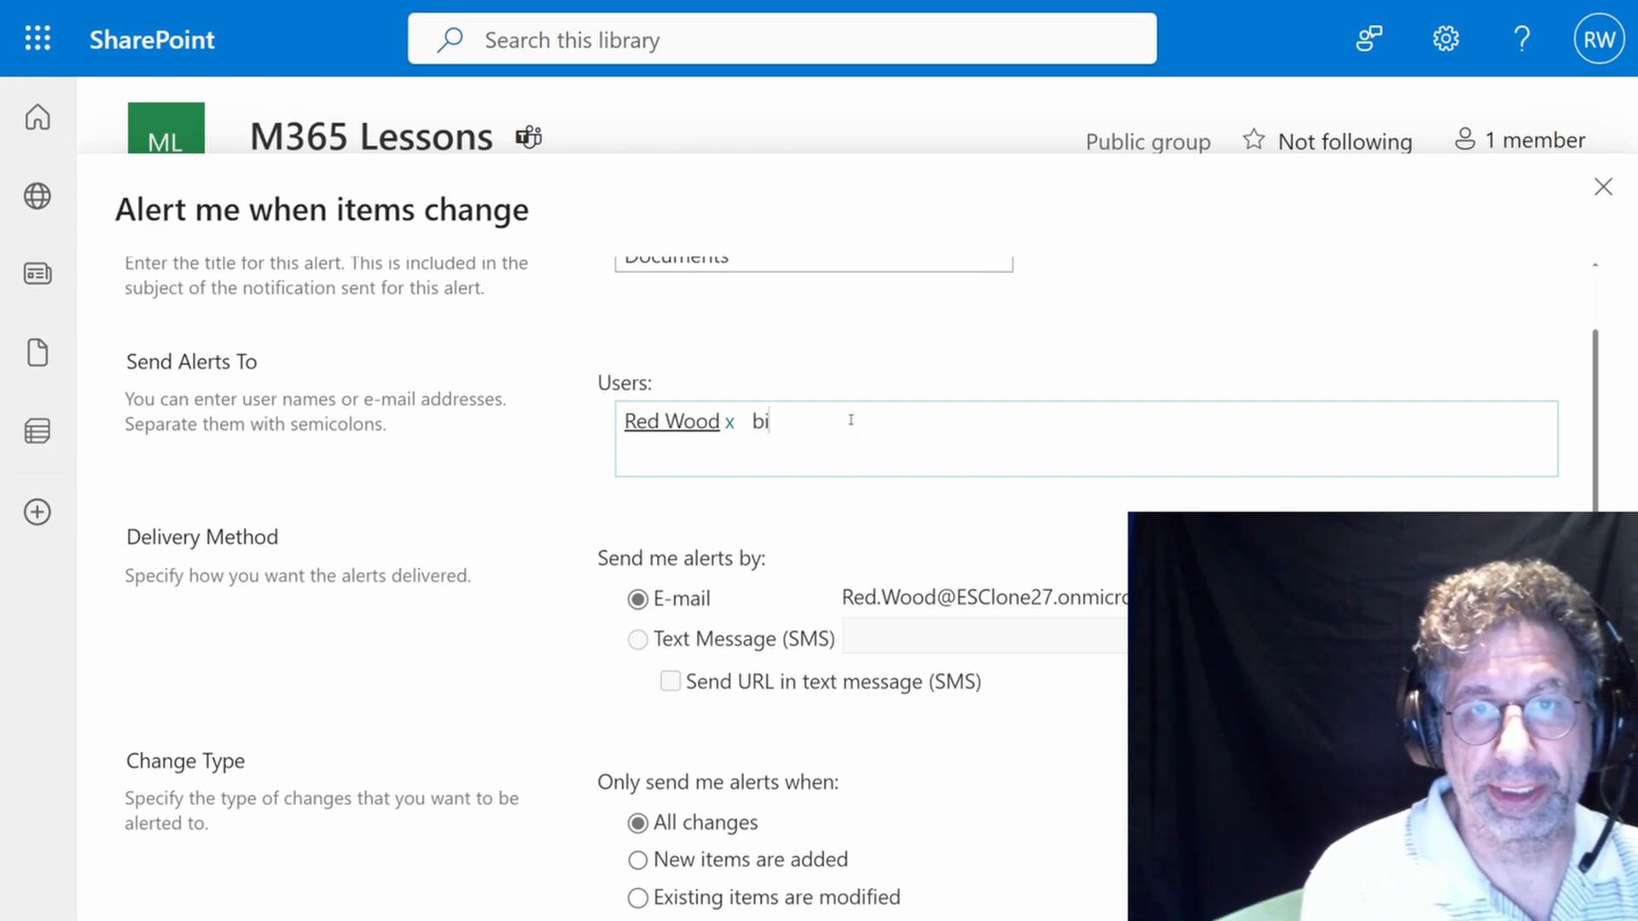
pyautogui.press('BackSpace')
pyautogui.press('BackSpace')
pyautogui.press('BackSpace')
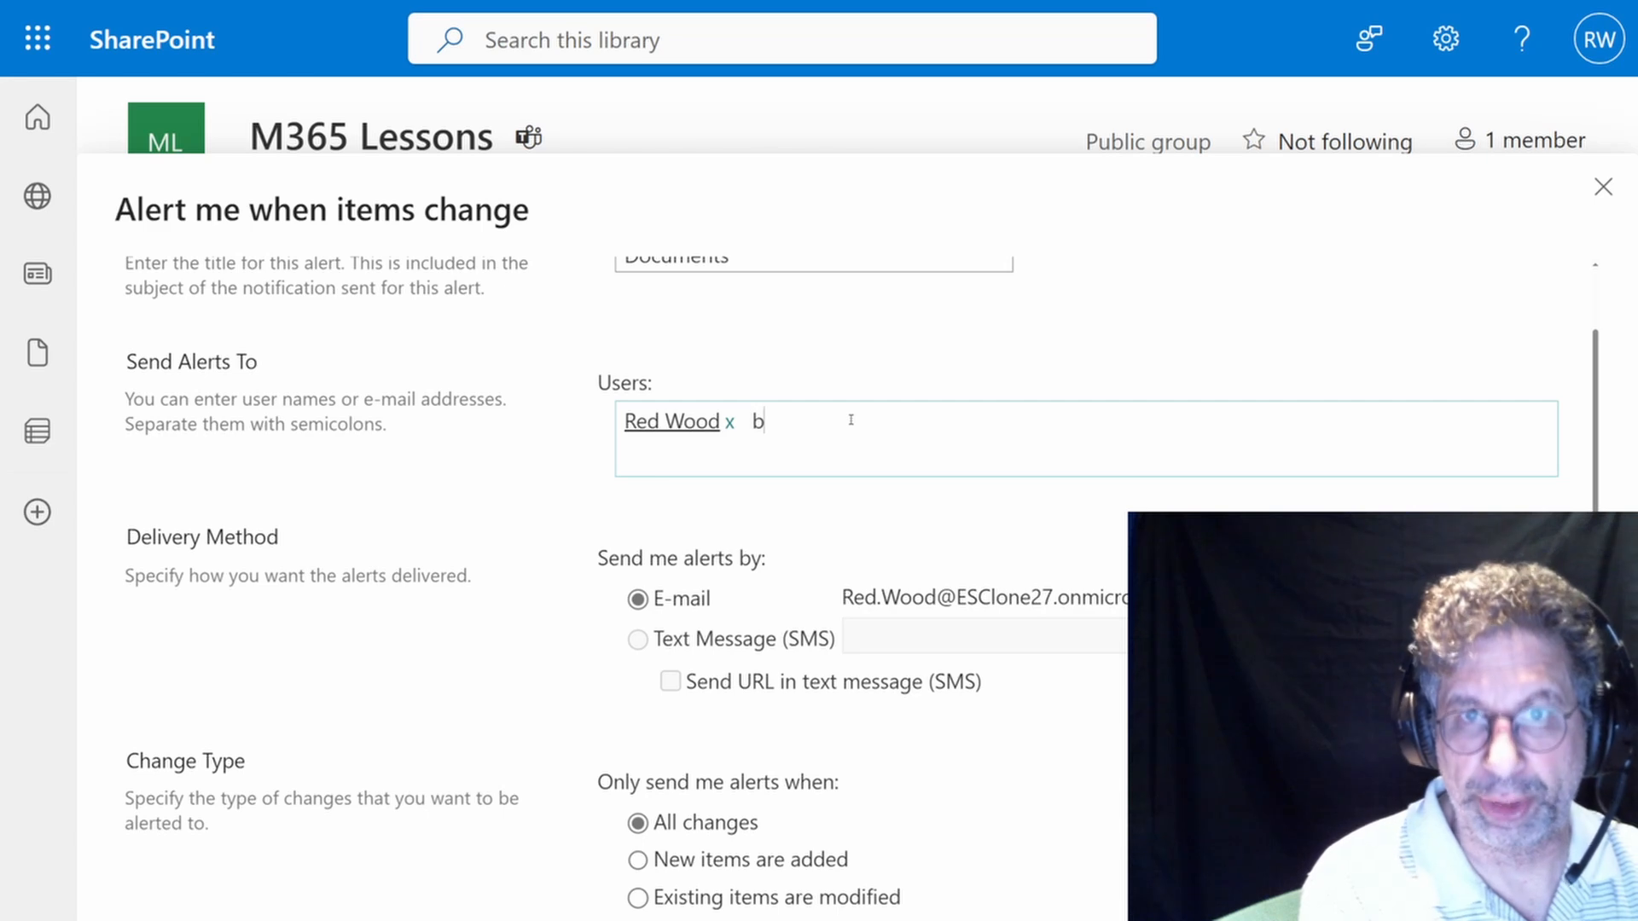
pyautogui.write('irtch')
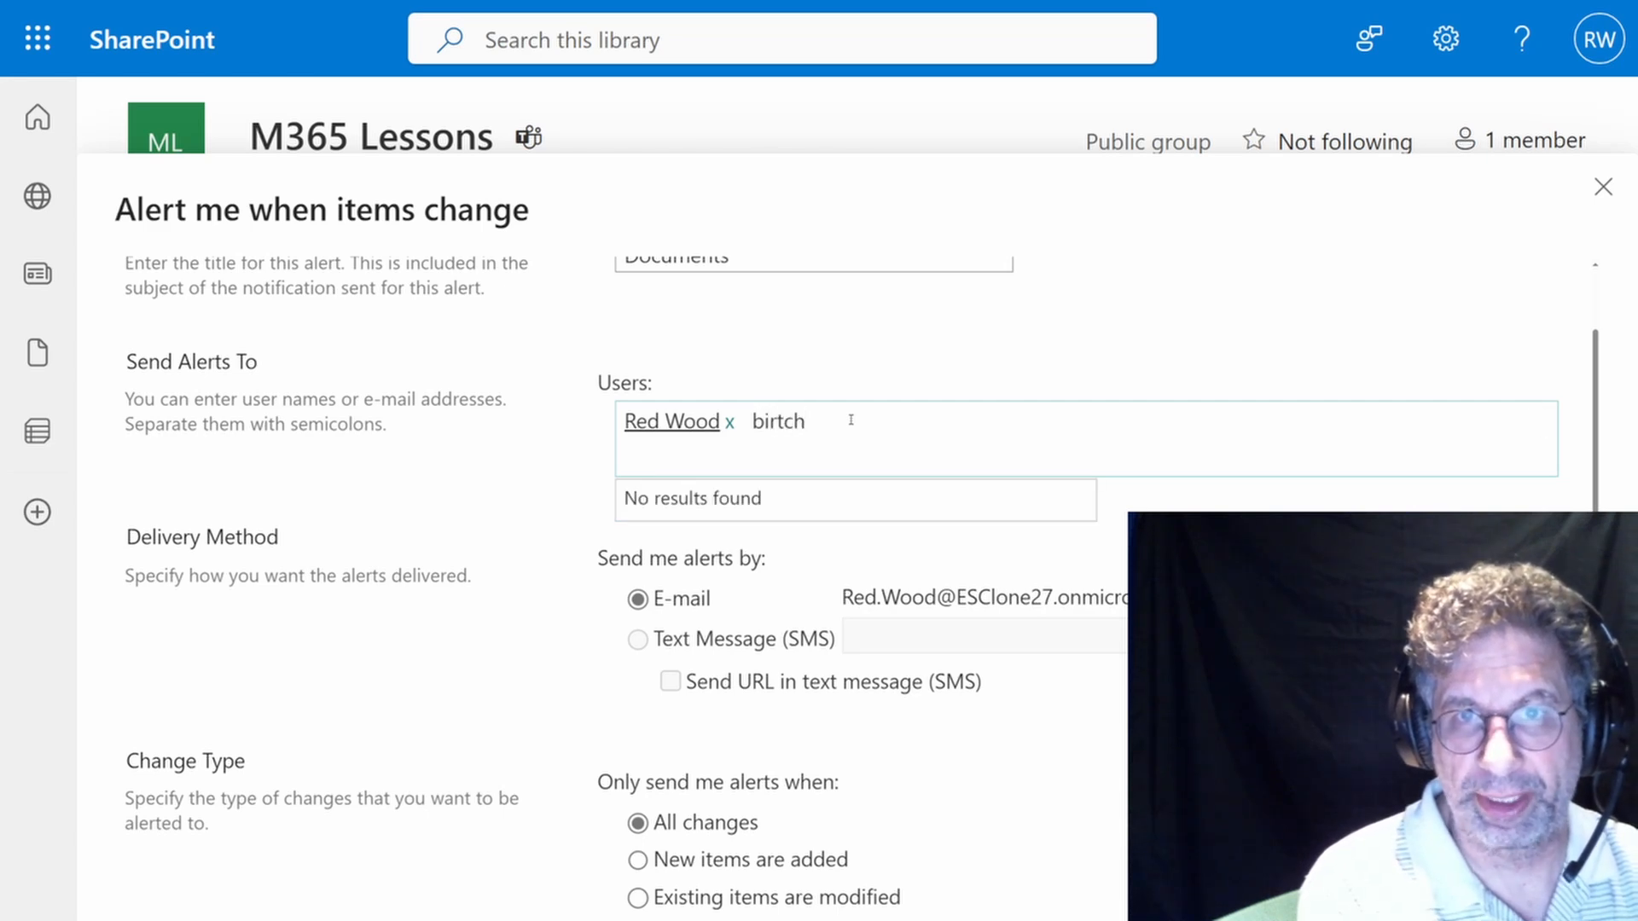
pyautogui.press('BackSpace')
pyautogui.press('BackSpace')
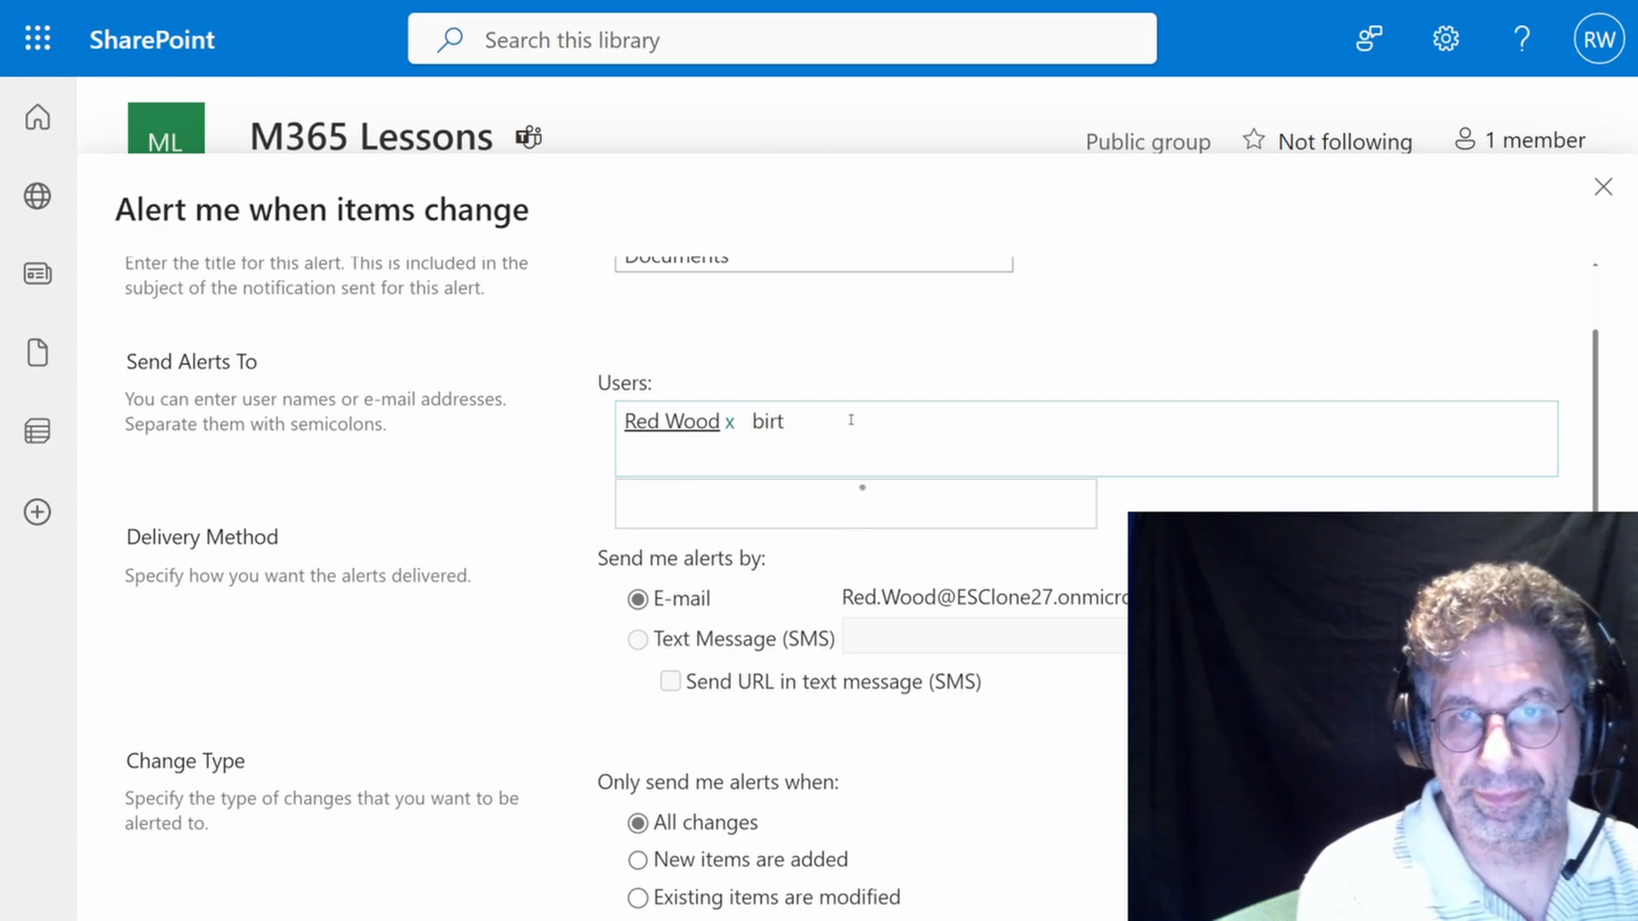
pyautogui.press('BackSpace')
pyautogui.write('ch')
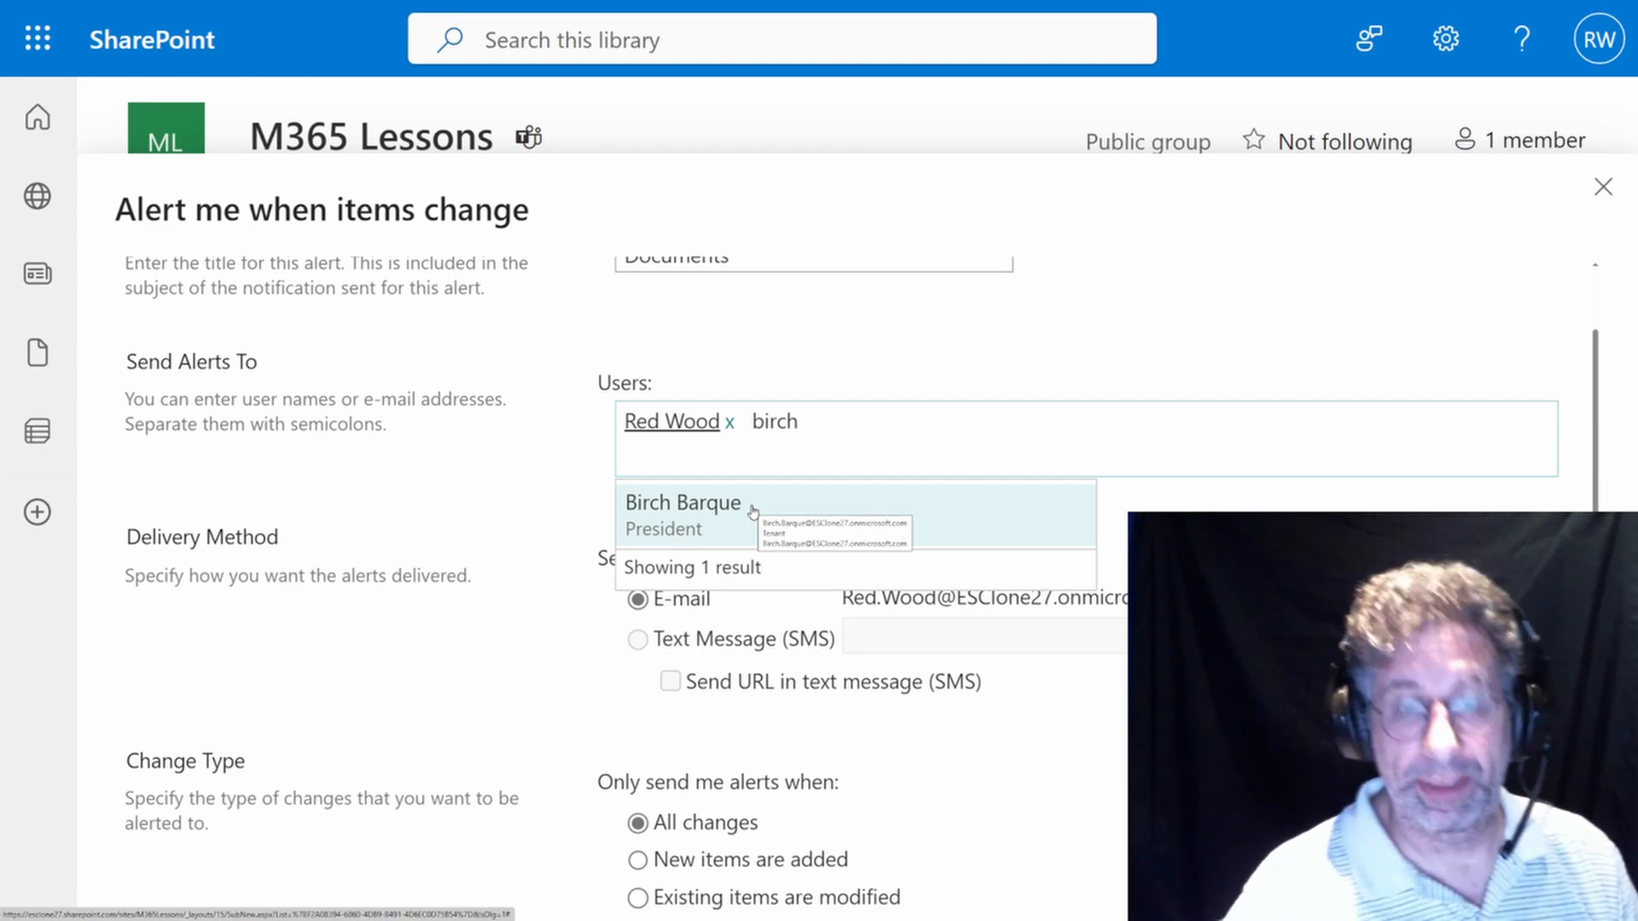
# Step: Clear all entries from the alert's recipients and add the signed-in user as the only recipient
pyautogui.press('BackSpace')
pyautogui.press('BackSpace')
pyautogui.press('BackSpace')
pyautogui.press('BackSpace')
pyautogui.press('BackSpace')
pyautogui.press('BackSpace')
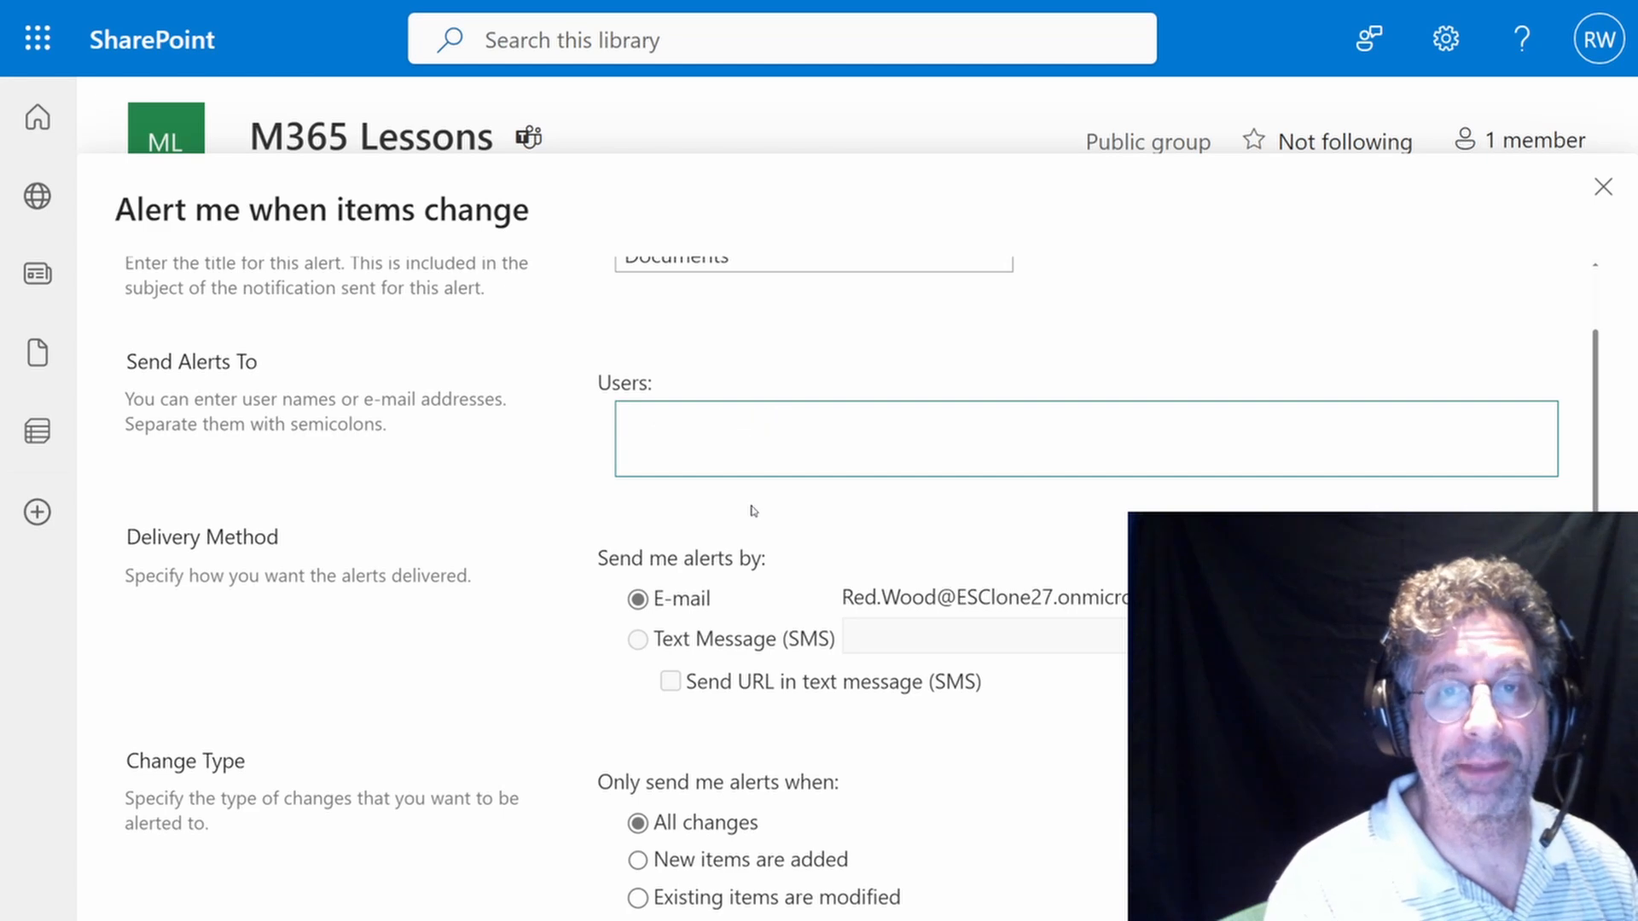
pyautogui.write('red wood')
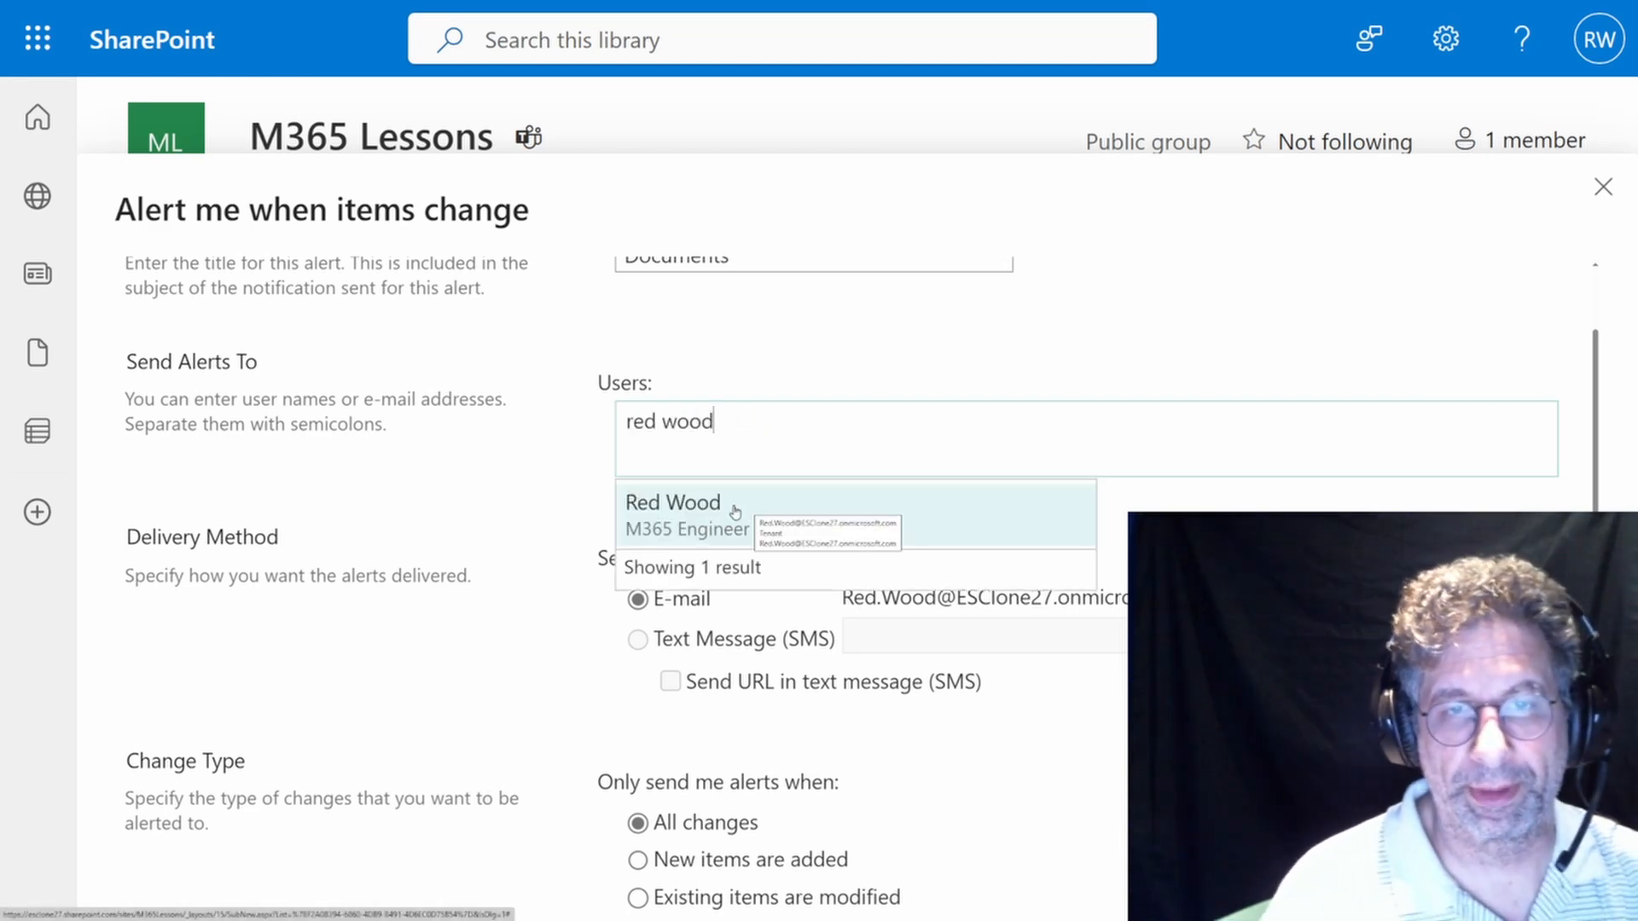
pyautogui.click(754, 510)
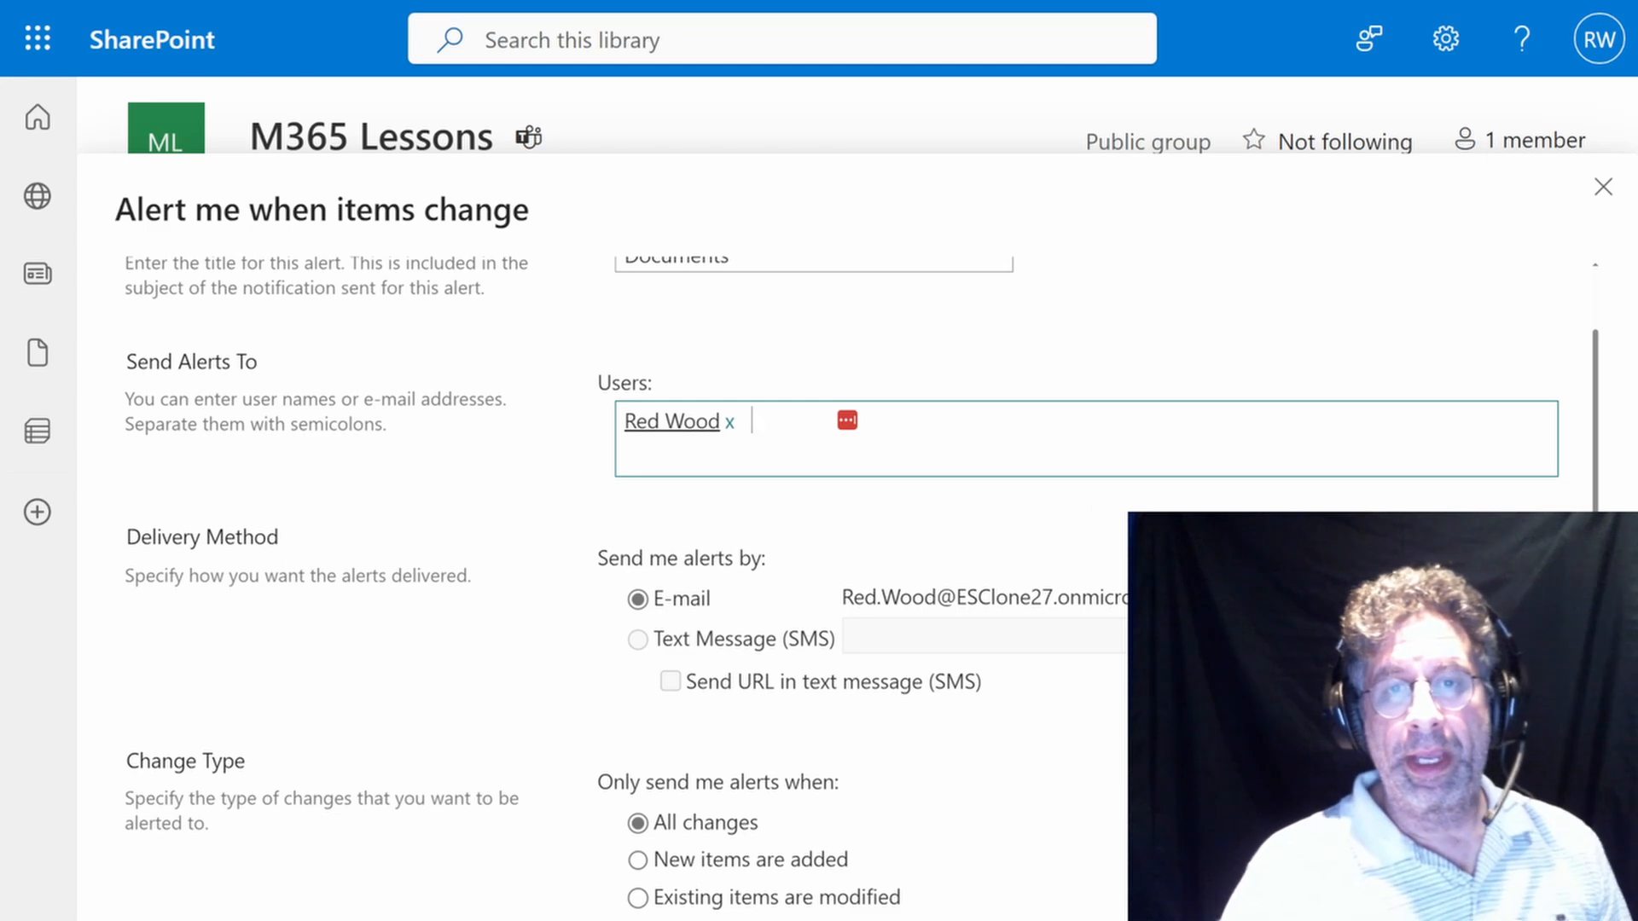
# Step: Review the alert's options for delivery method, change type, change filter and notification frequency
pyautogui.scroll(-3, 1411, 501)
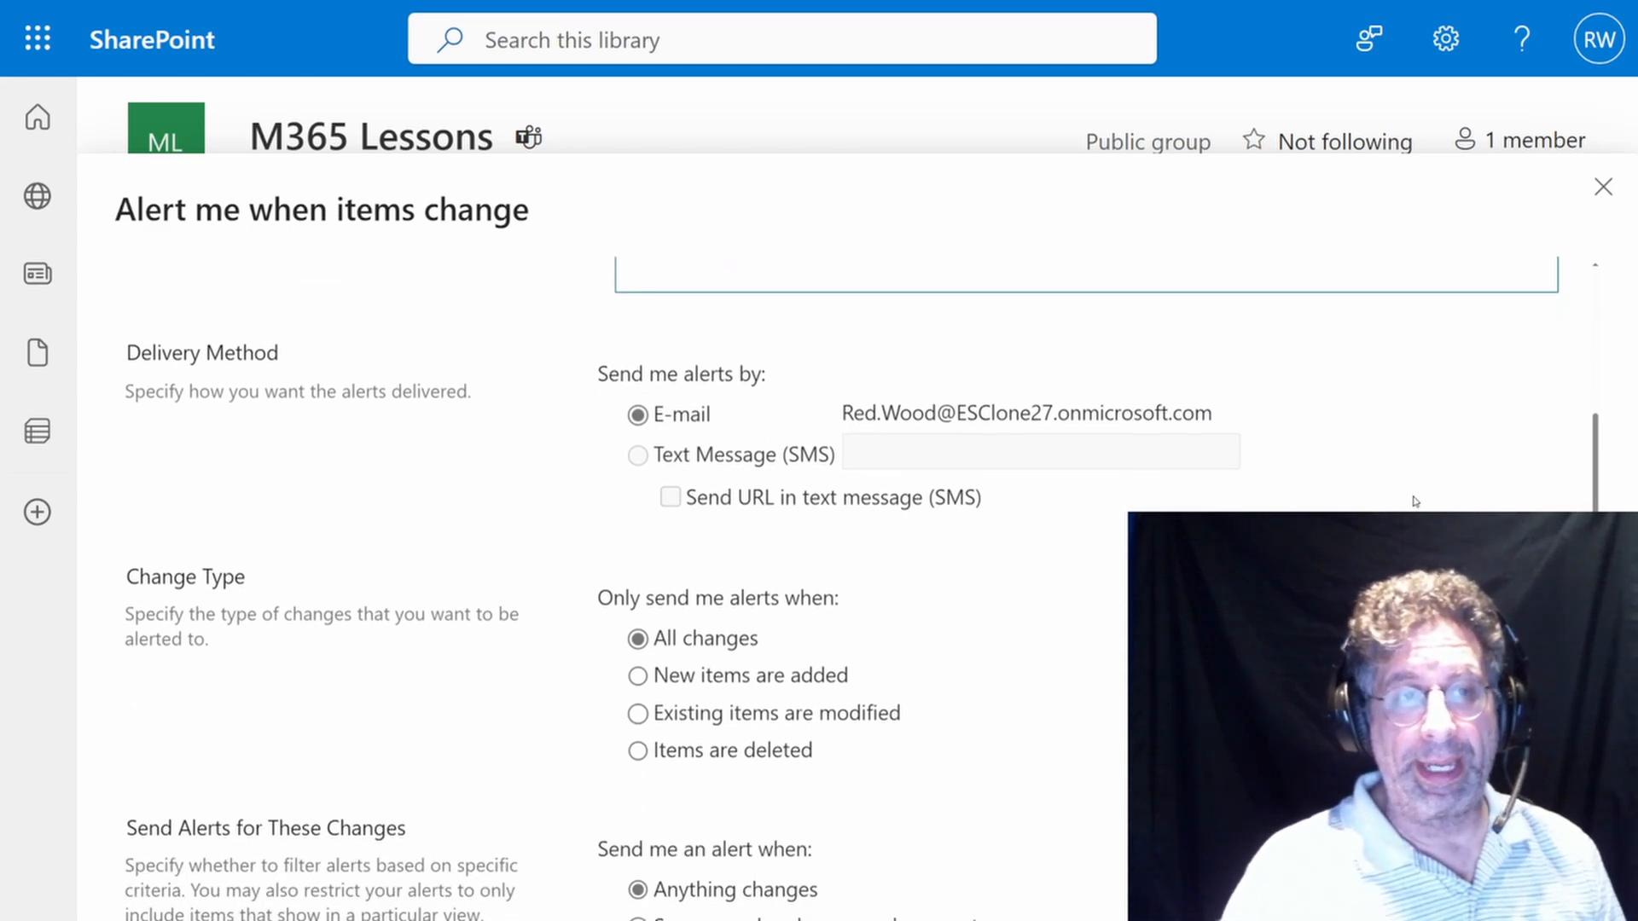
pyautogui.scroll(-1, 1414, 500)
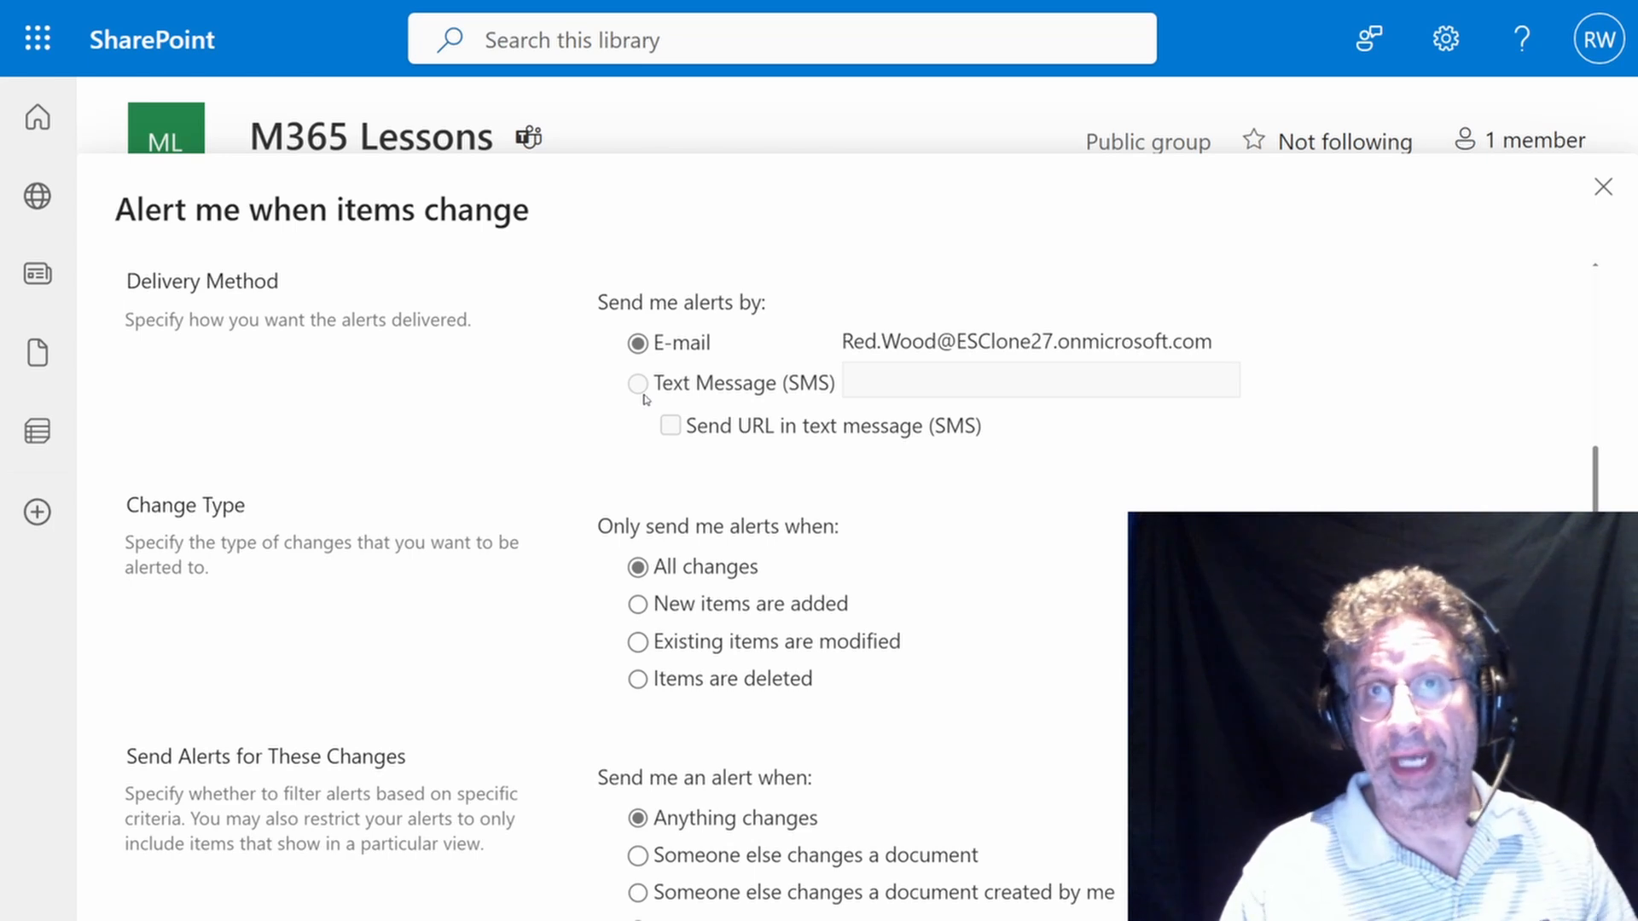
pyautogui.scroll(-3, 646, 399)
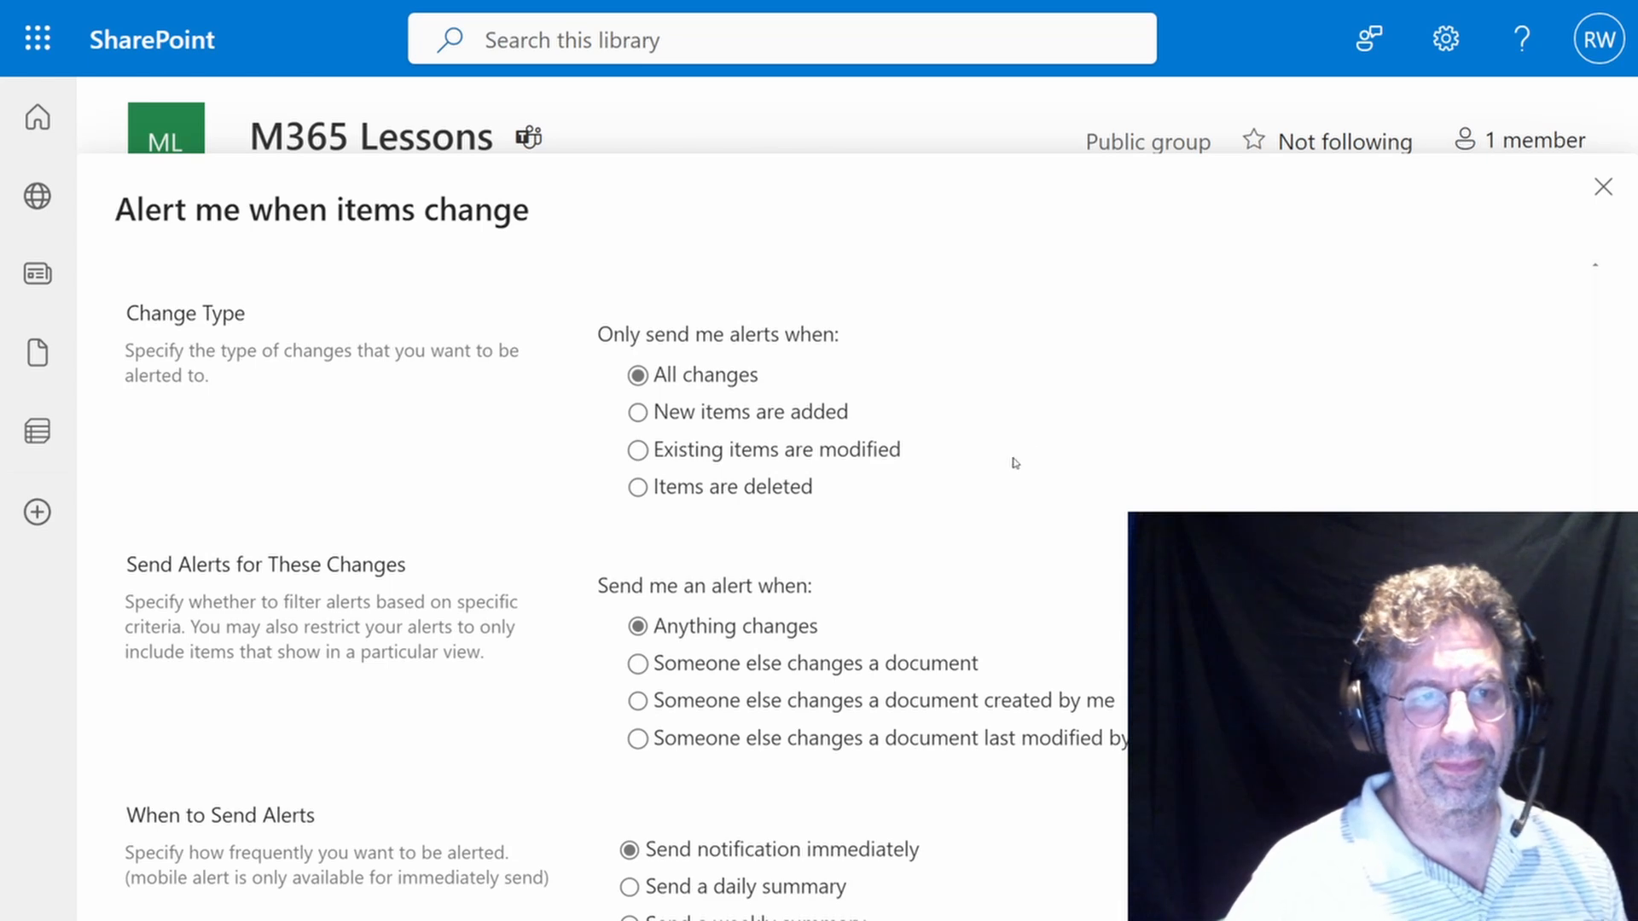
pyautogui.scroll(-3, 1011, 461)
pyautogui.scroll(-1, 1011, 462)
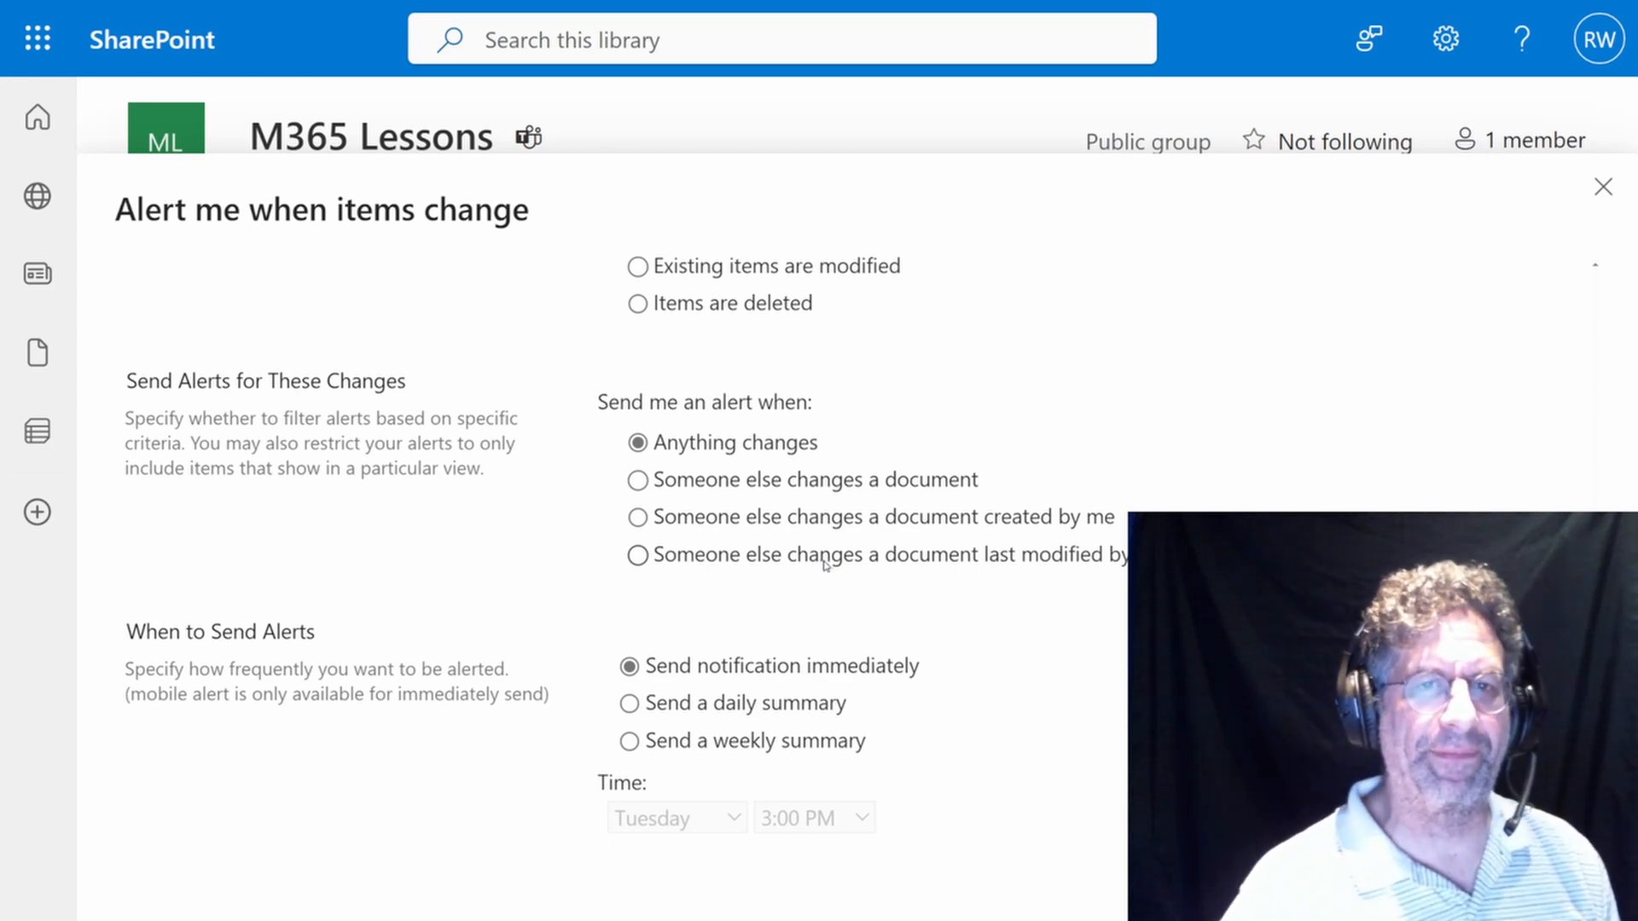
pyautogui.scroll(3, 824, 563)
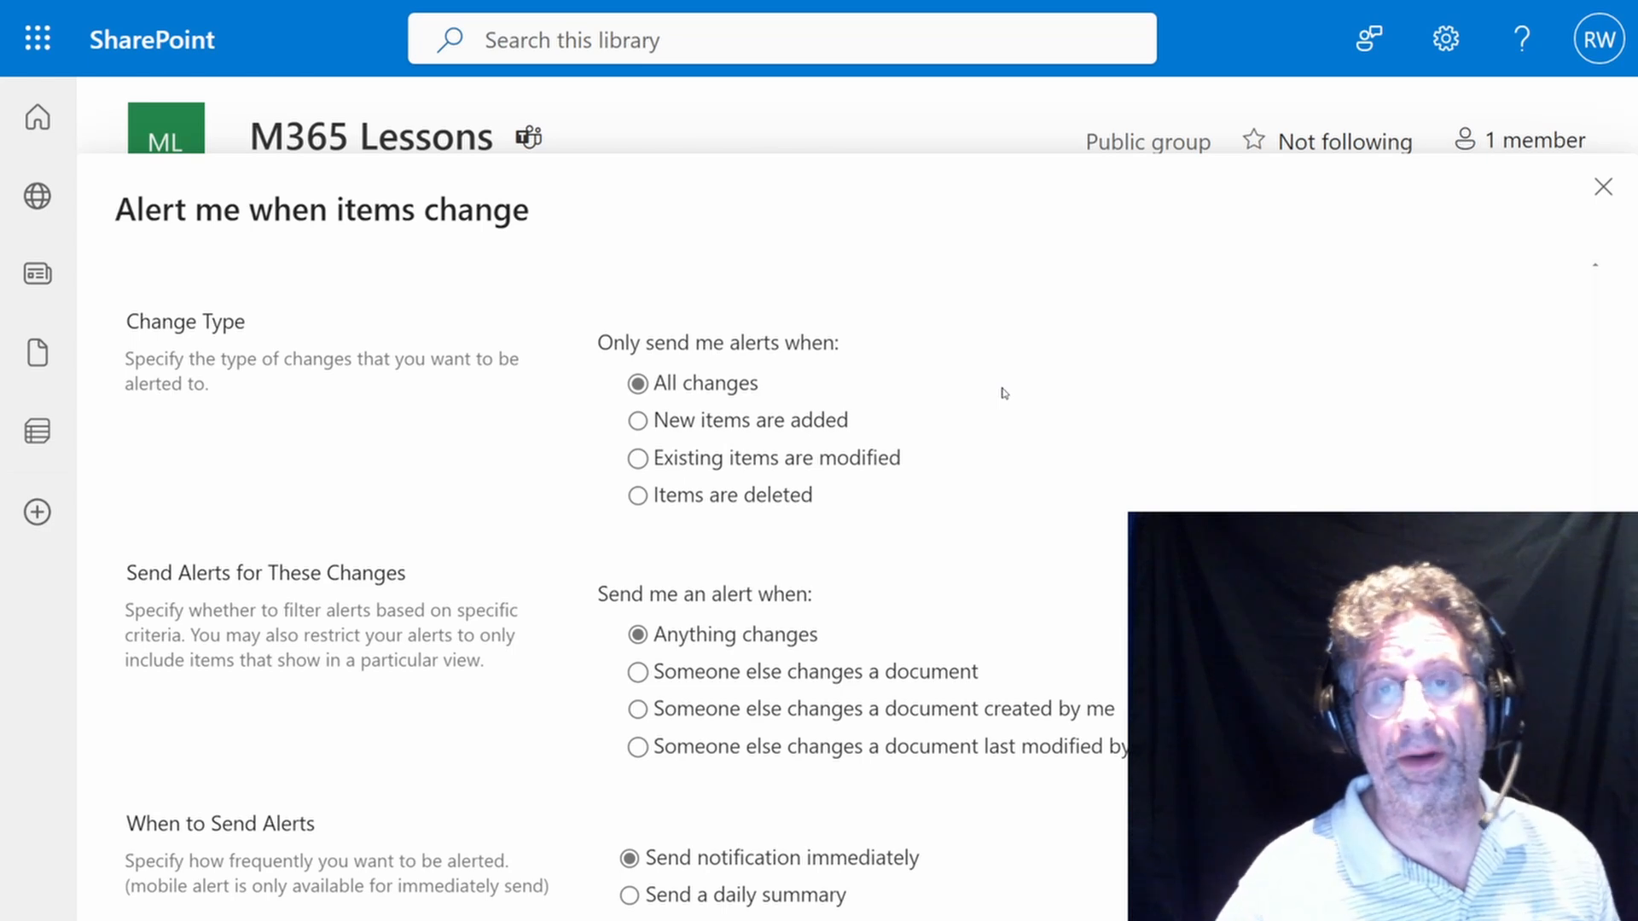
pyautogui.scroll(-3, 1236, 376)
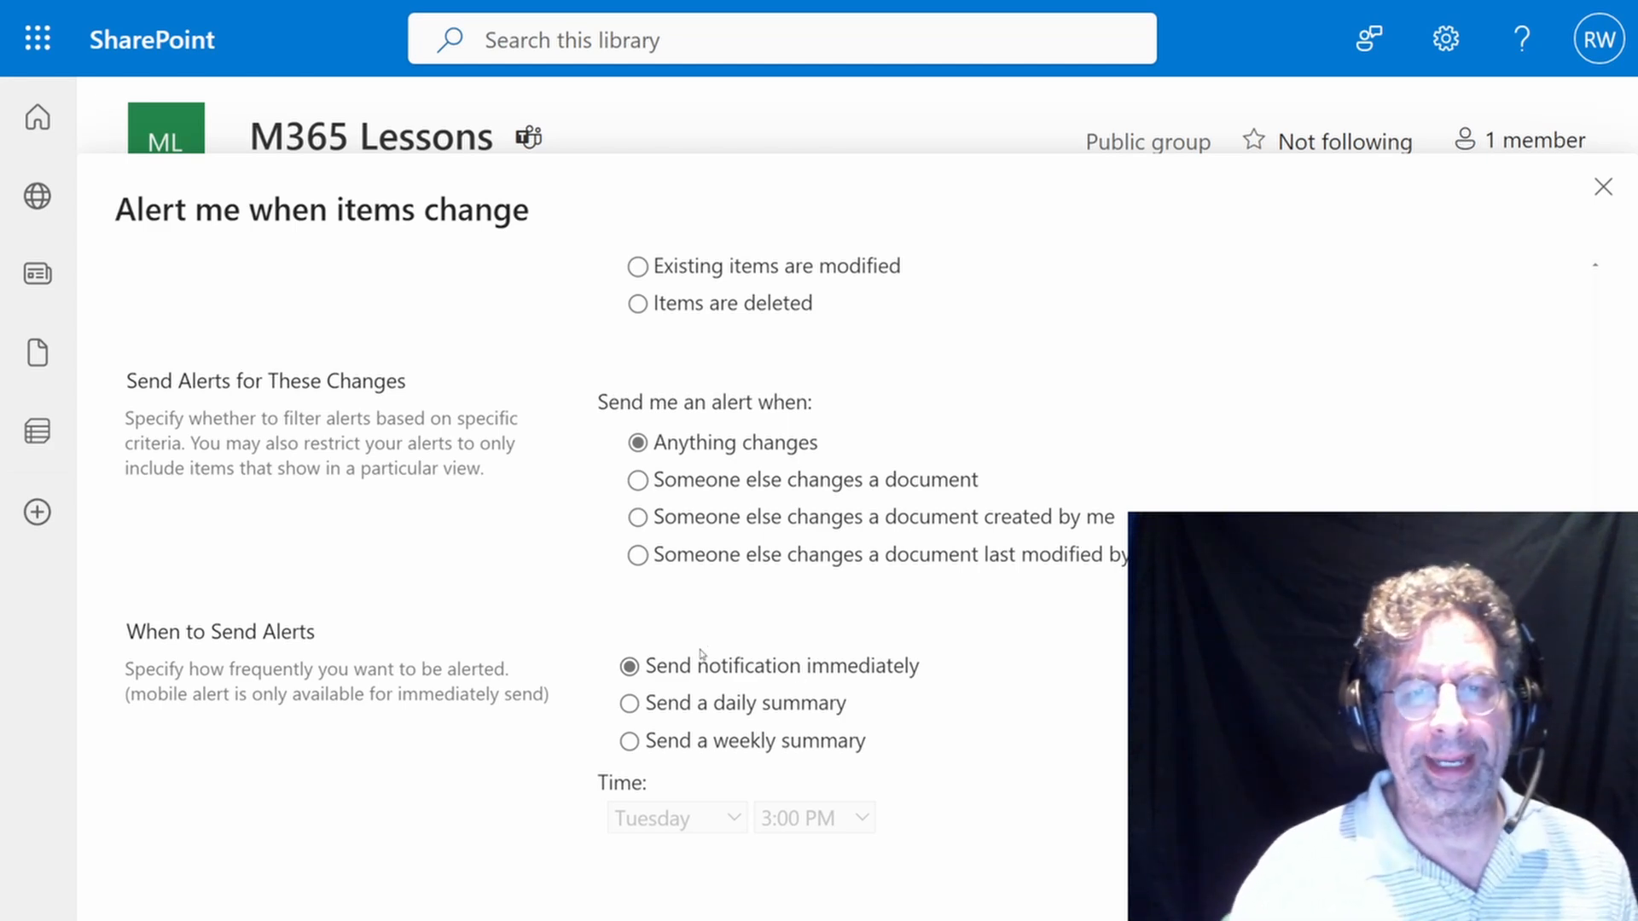
# Step: Set the alert to send a weekly summary on Friday at 1:00 AM
pyautogui.click(631, 704)
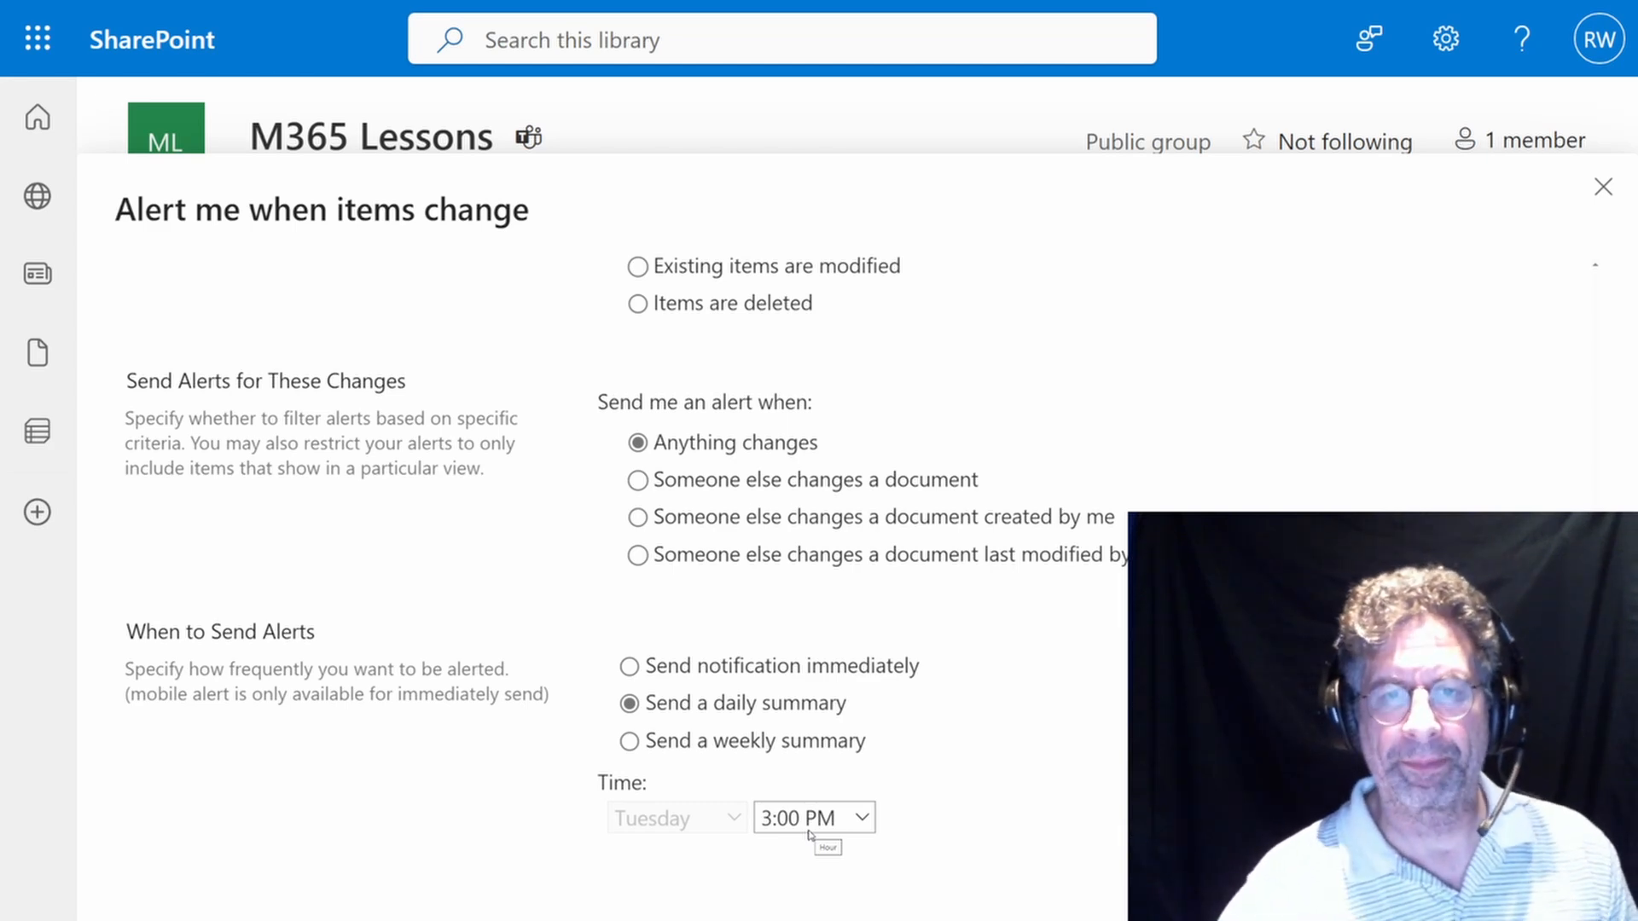
pyautogui.click(631, 742)
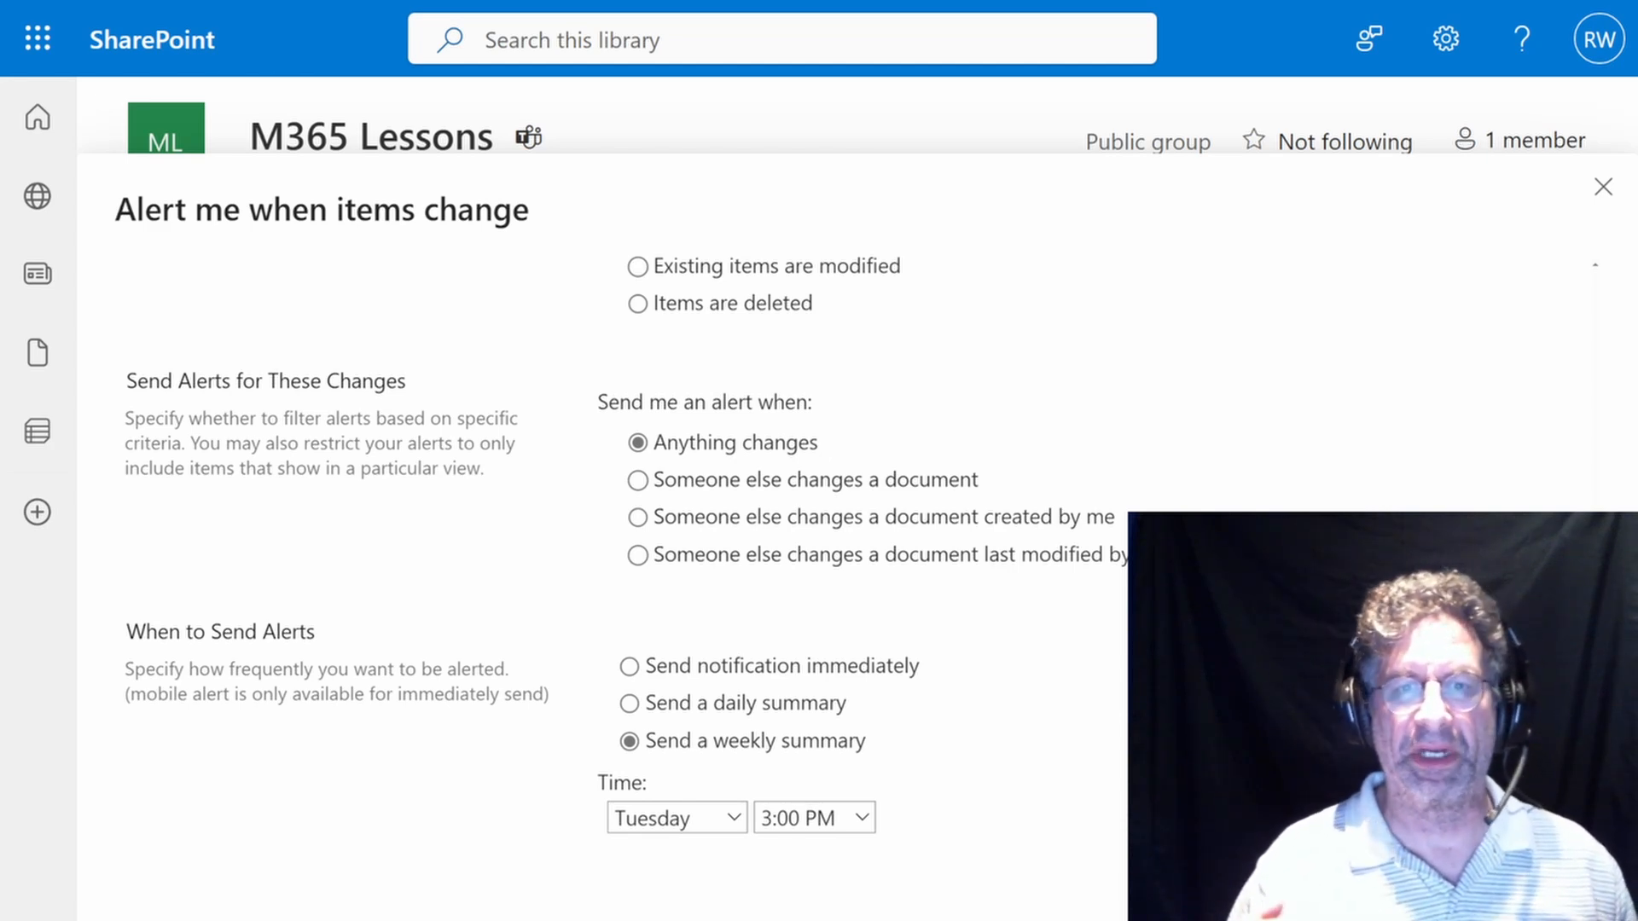
pyautogui.click(726, 819)
pyautogui.click(645, 751)
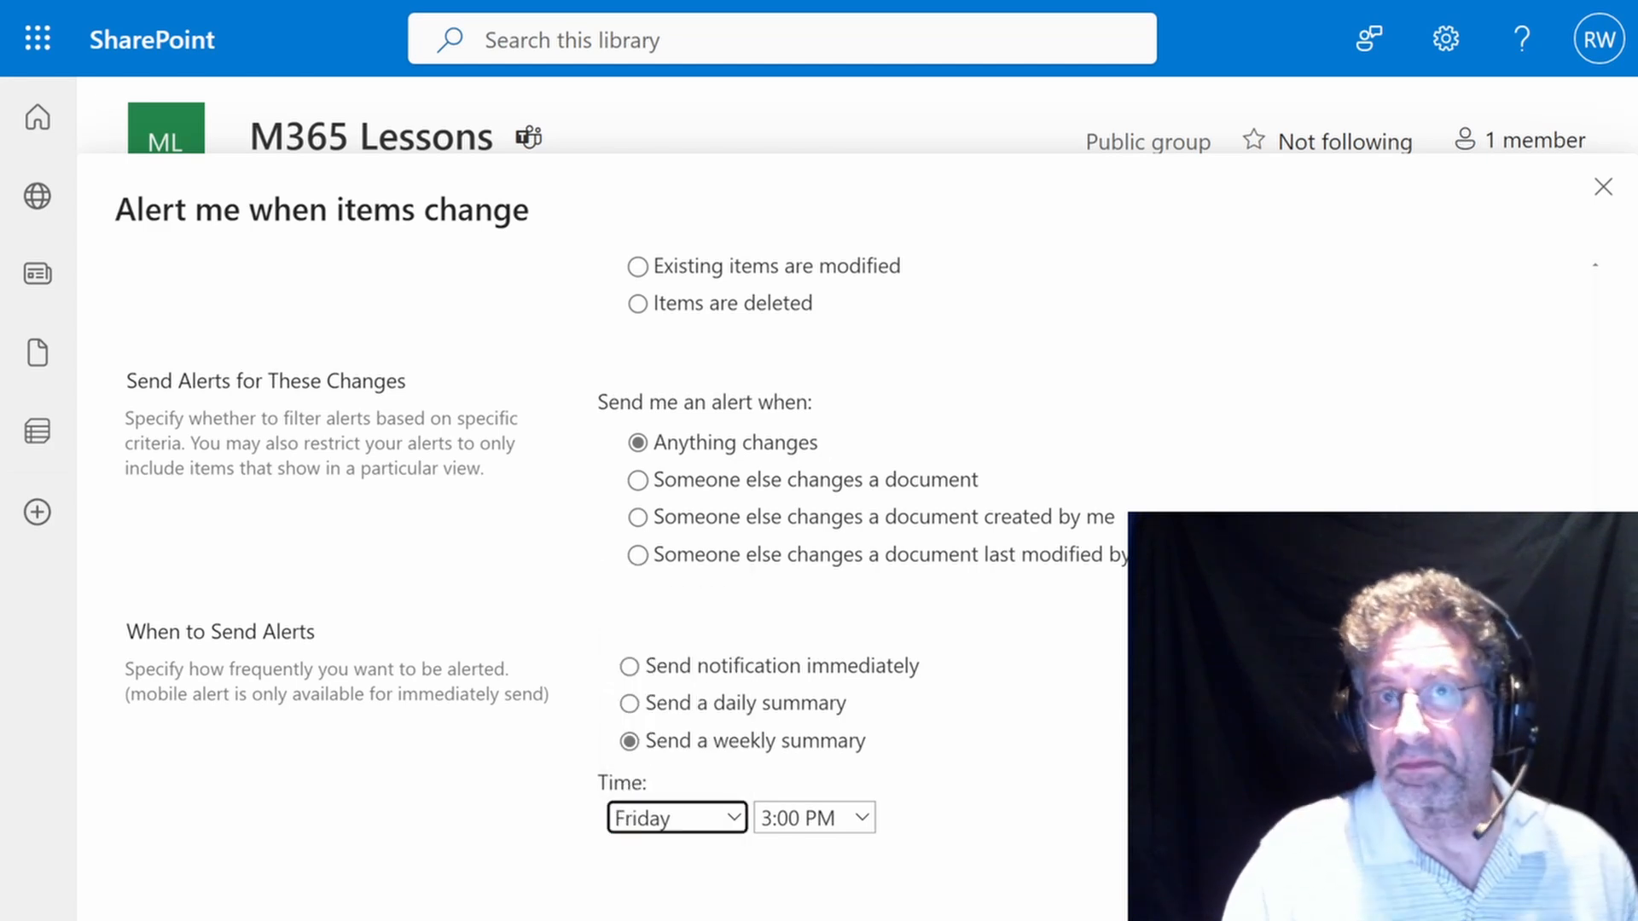
pyautogui.click(866, 817)
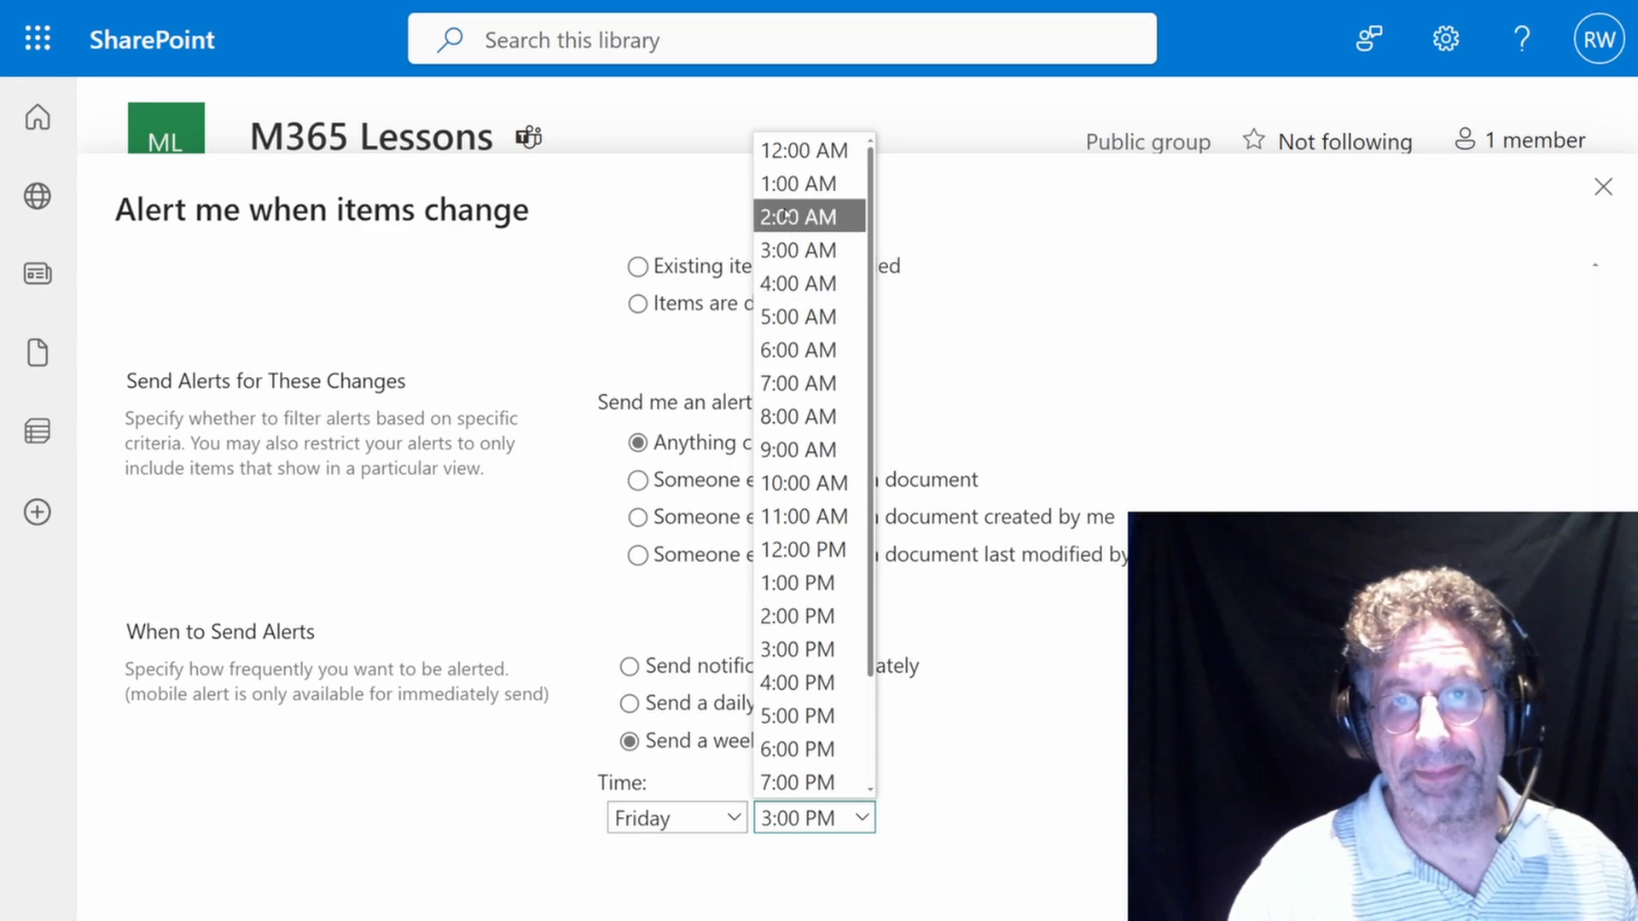
pyautogui.click(798, 183)
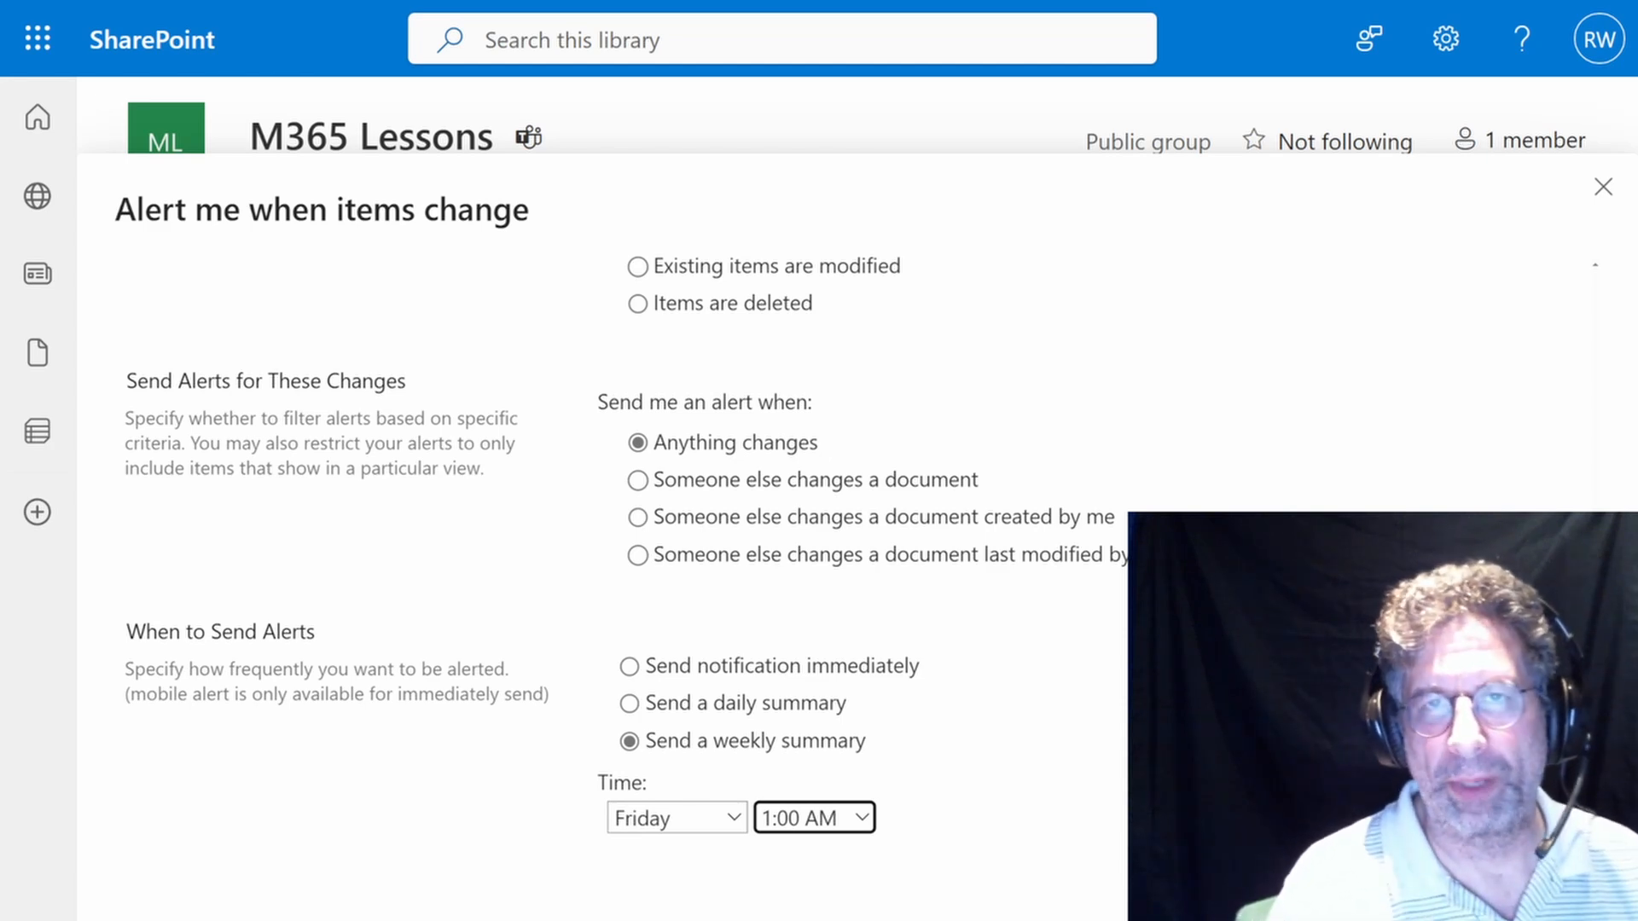
# Step: Switch the alert to a daily summary and go through the choices for its delivery time
pyautogui.click(629, 704)
pyautogui.click(860, 816)
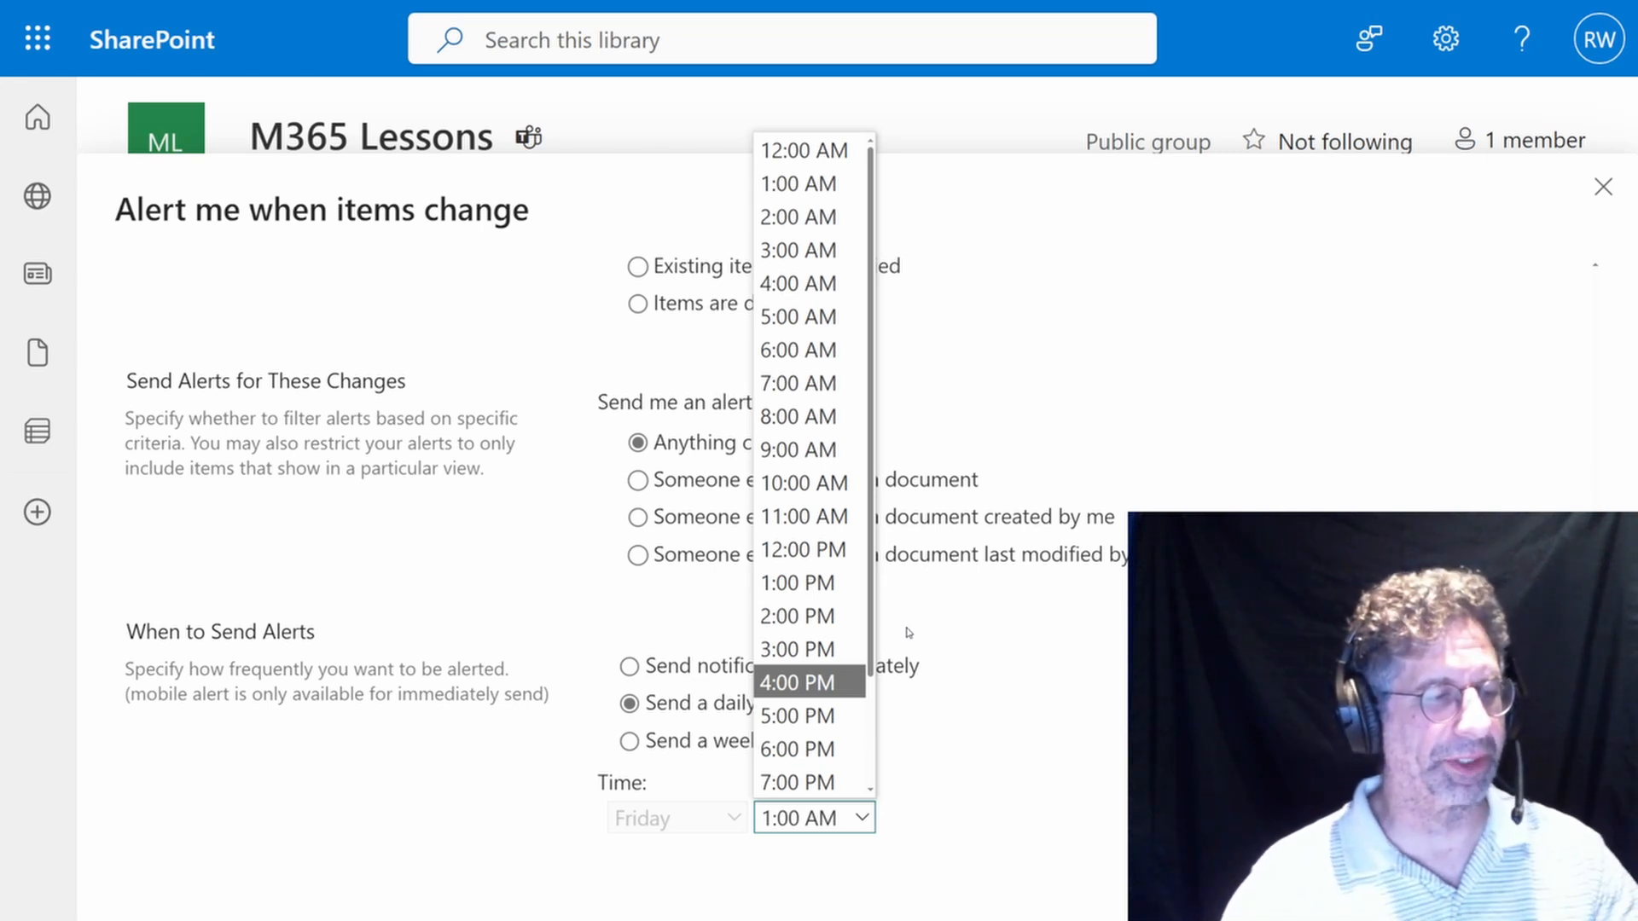
pyautogui.scroll(-1, 836, 752)
pyautogui.click(832, 751)
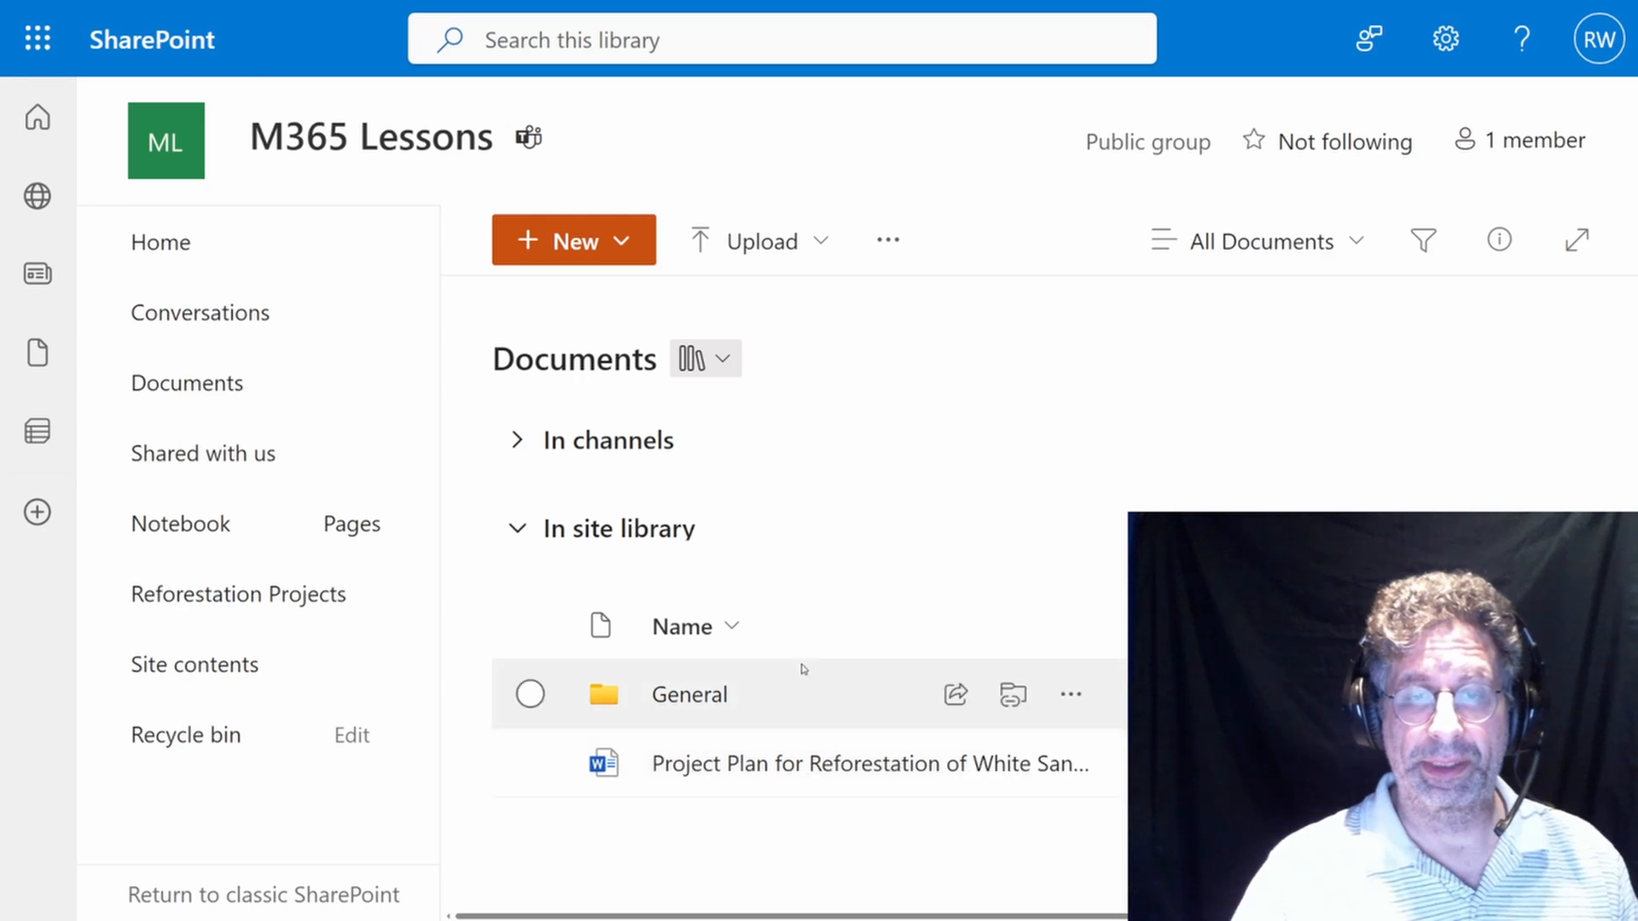
# Step: Upload A Really Bad Document from the local Tree Documents folder into the library's General folder
pyautogui.click(698, 694)
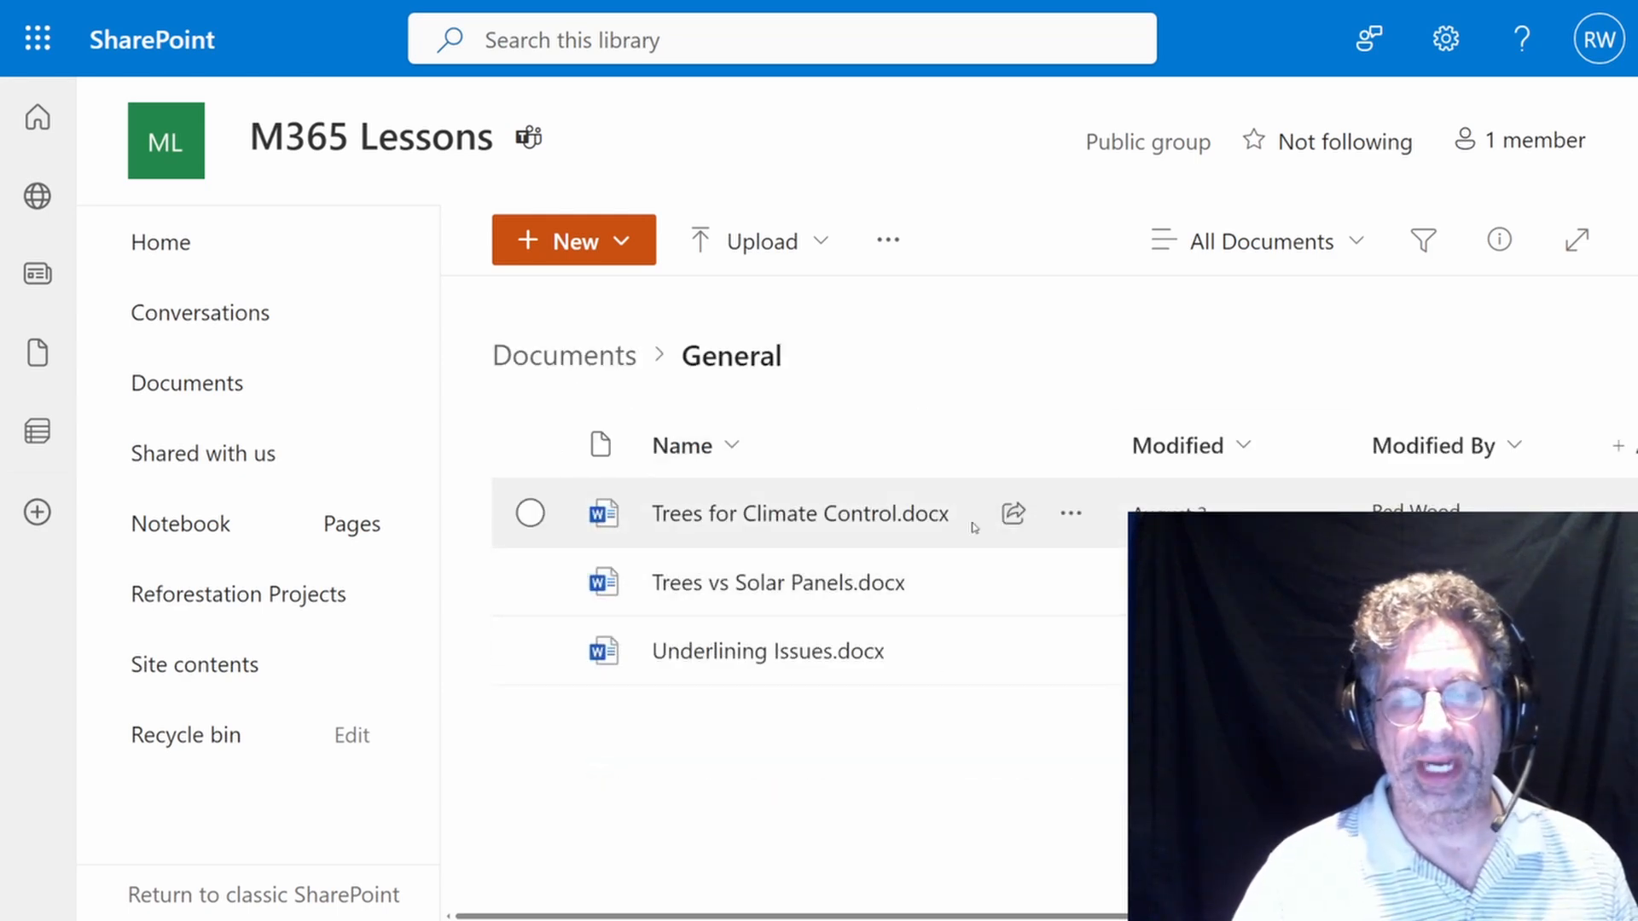
pyautogui.moveTo(974, 527)
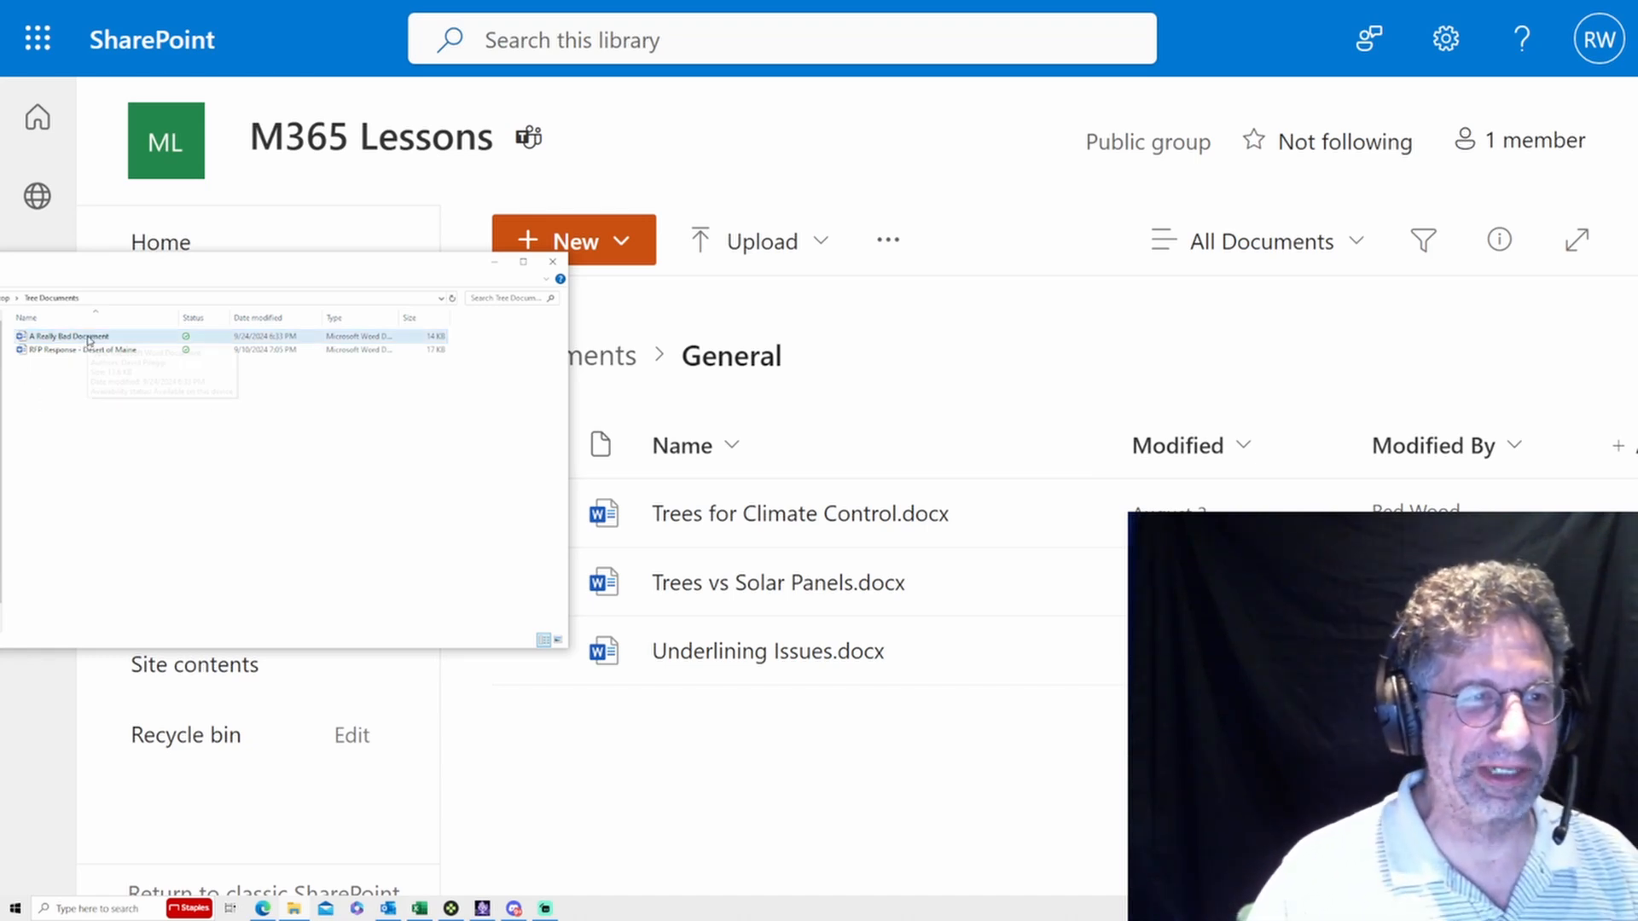
pyautogui.moveTo(89, 341); pyautogui.dragTo(976, 808)
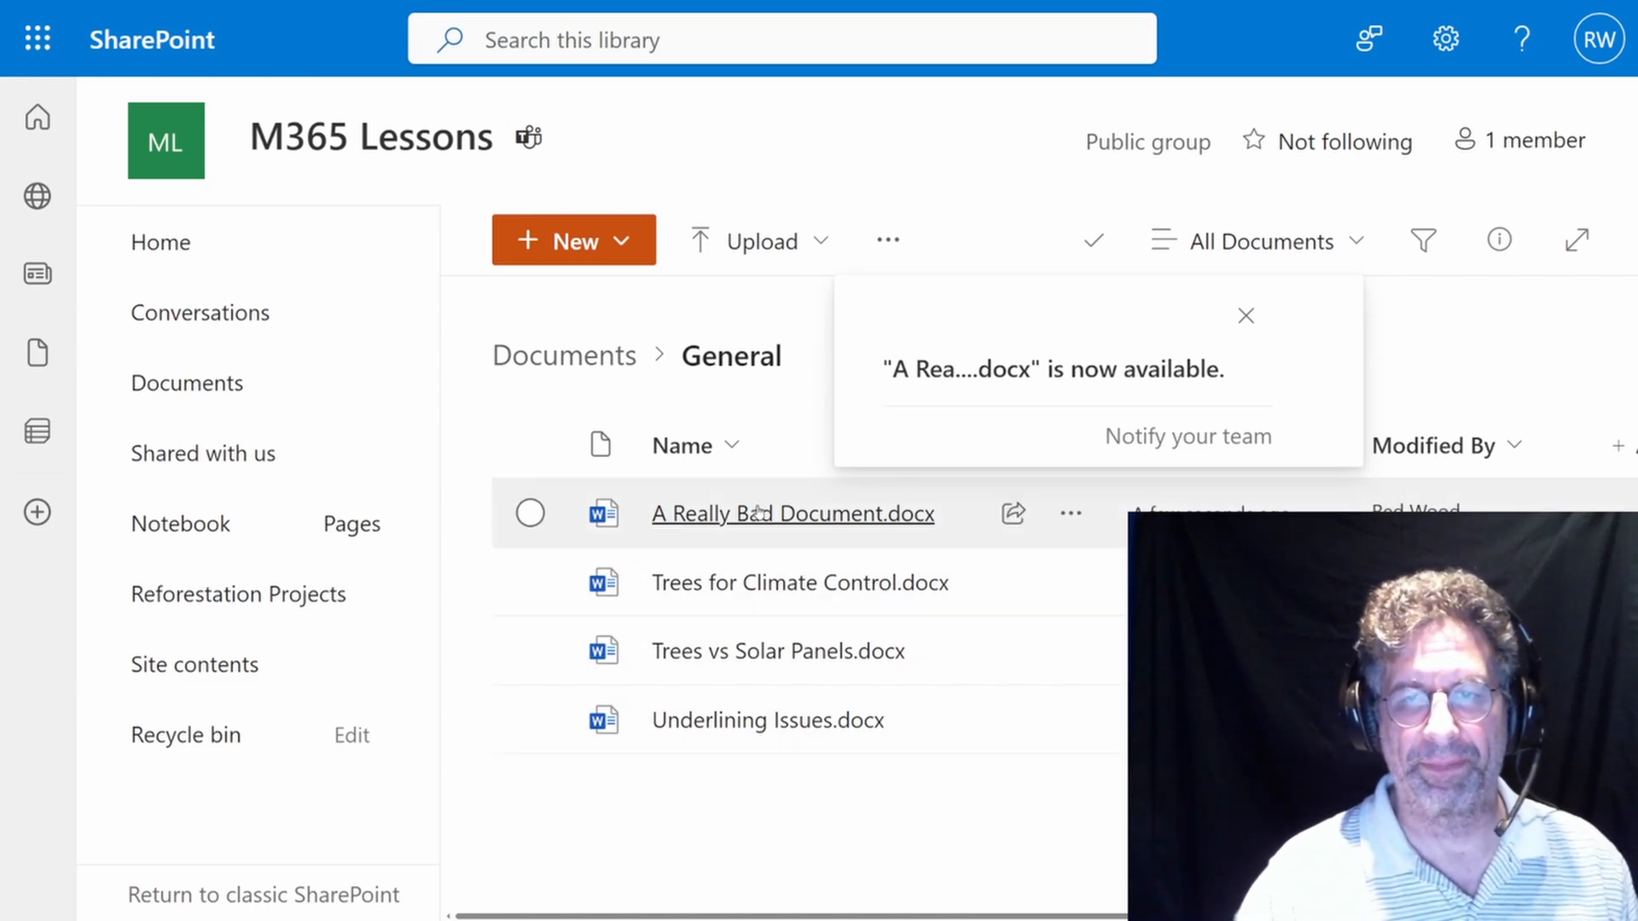
pyautogui.moveTo(757, 511)
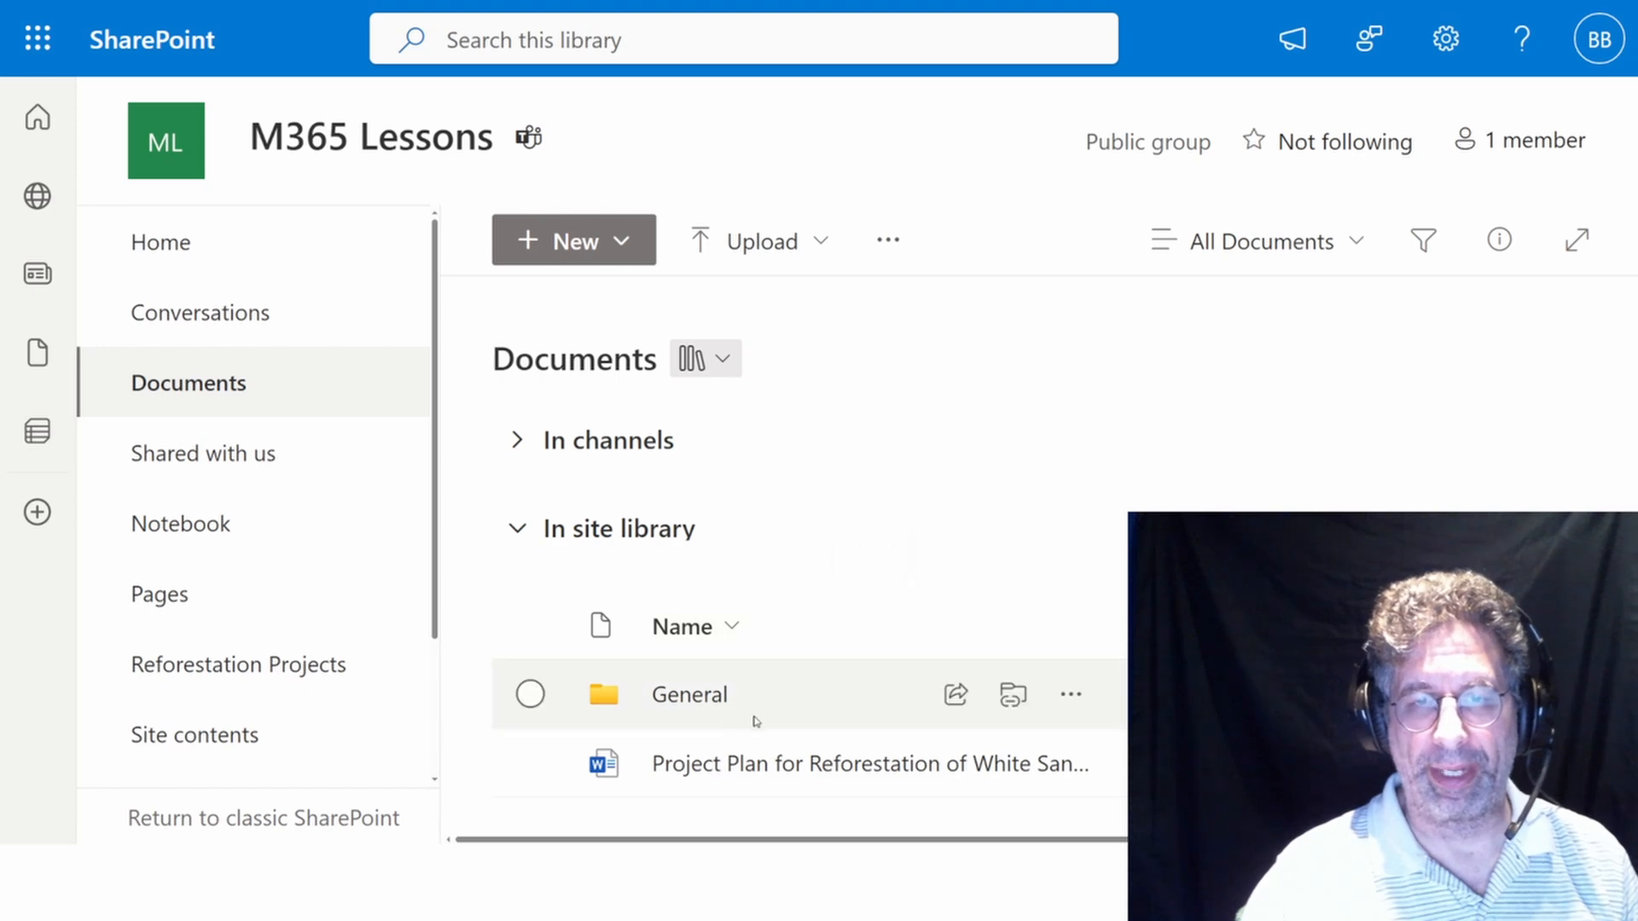
# Step: Open A Really Bad Document from the library's General folder and dismiss the privacy notice
pyautogui.click(700, 710)
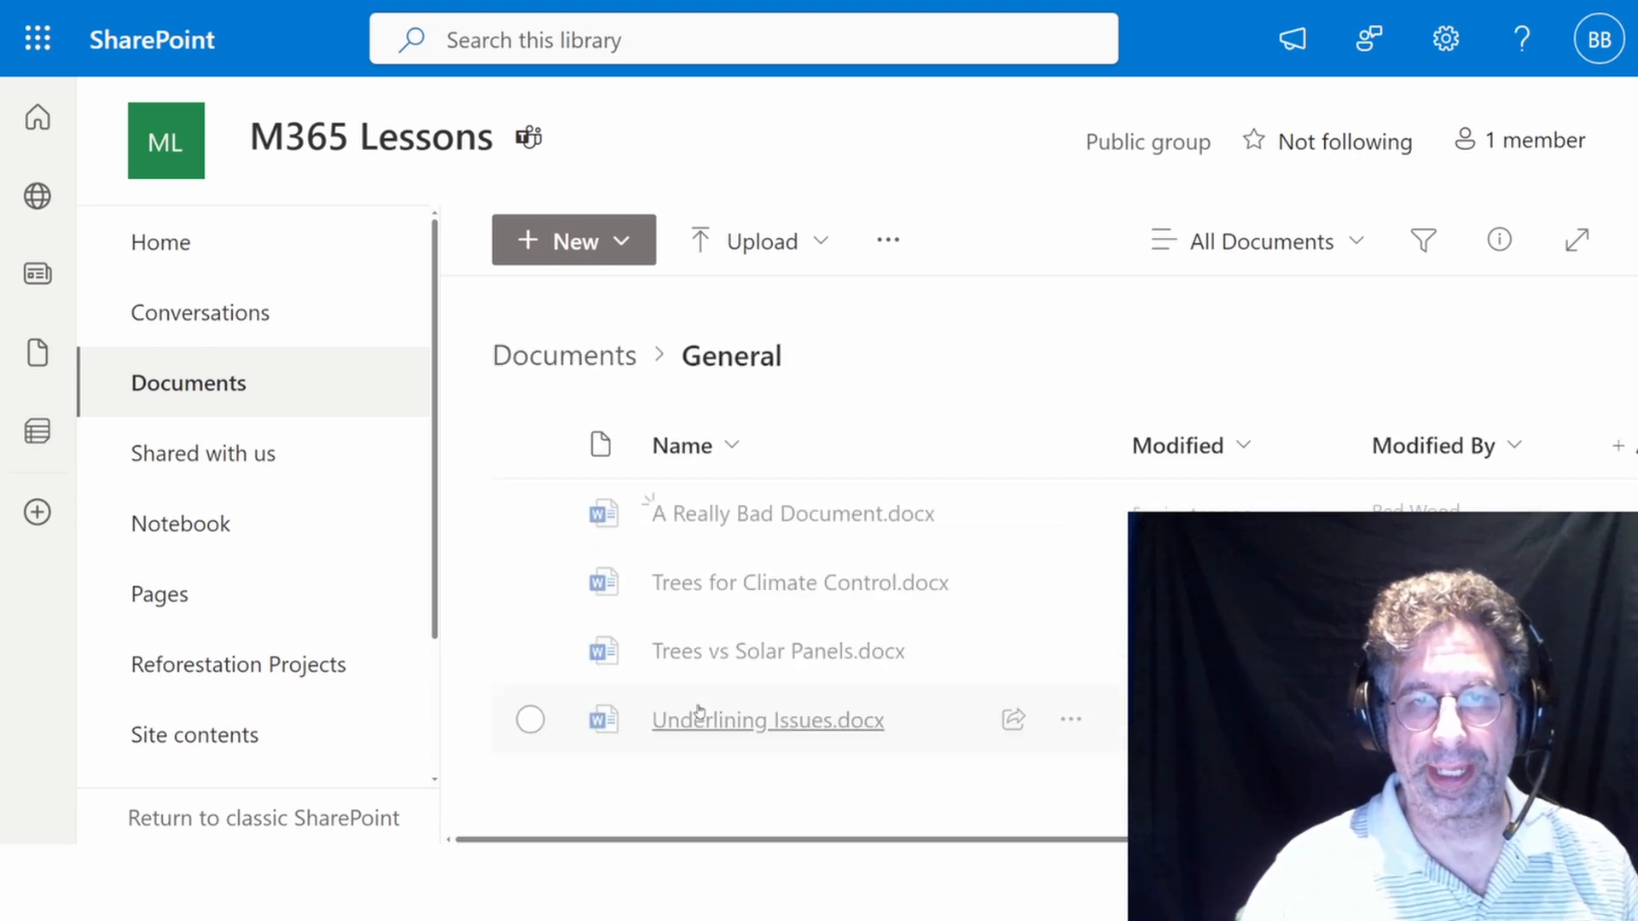
pyautogui.click(822, 519)
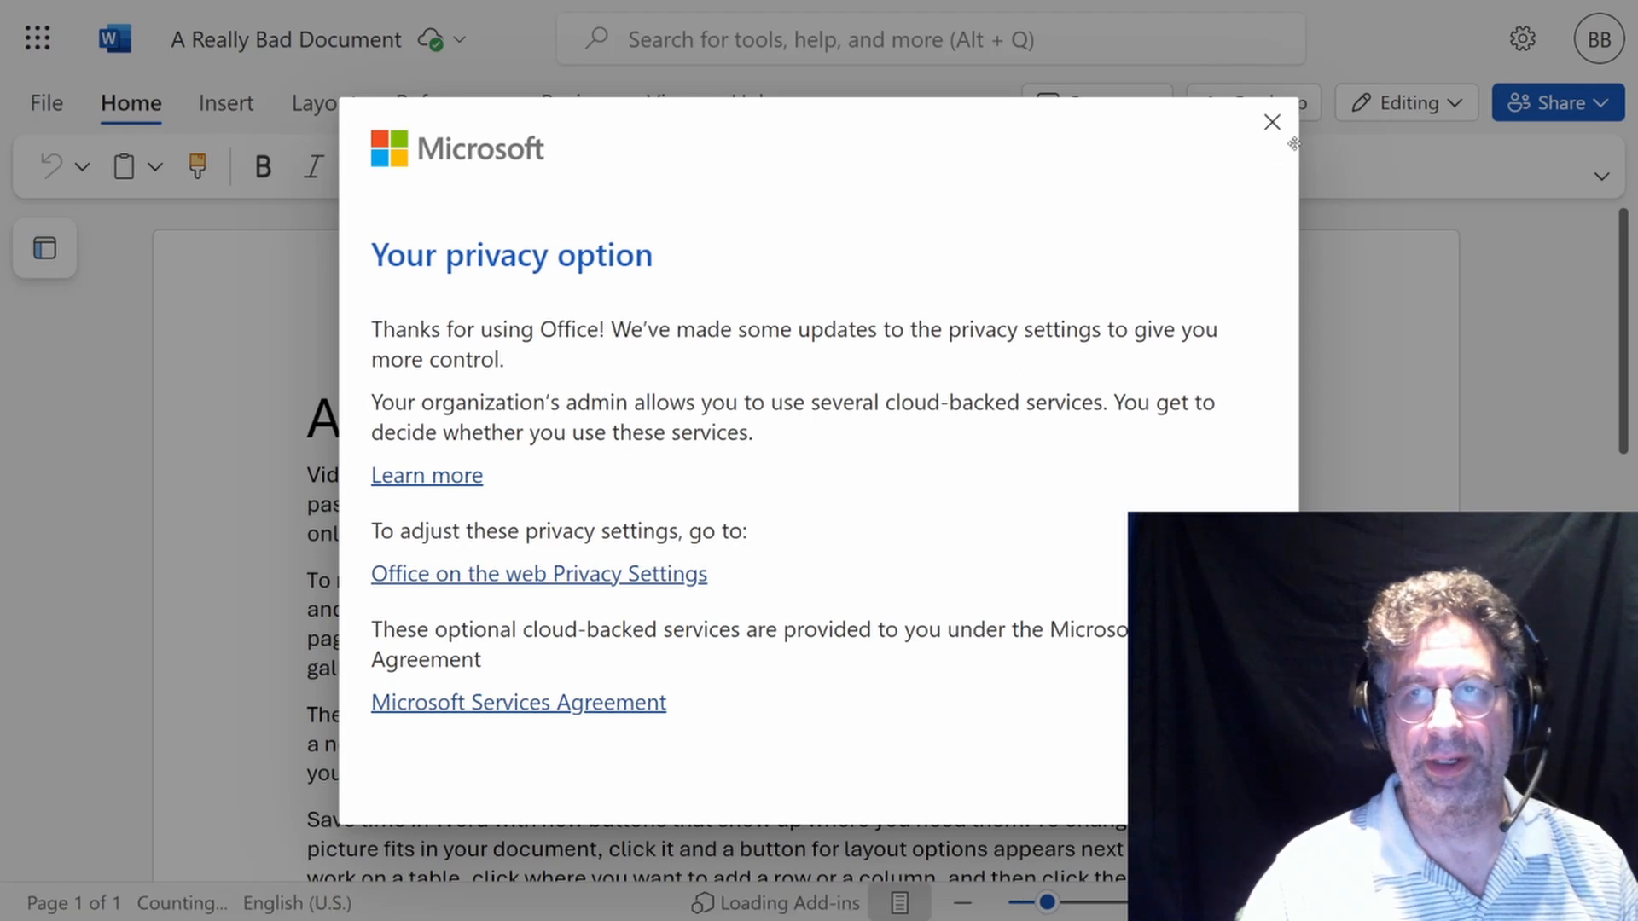
pyautogui.click(1272, 122)
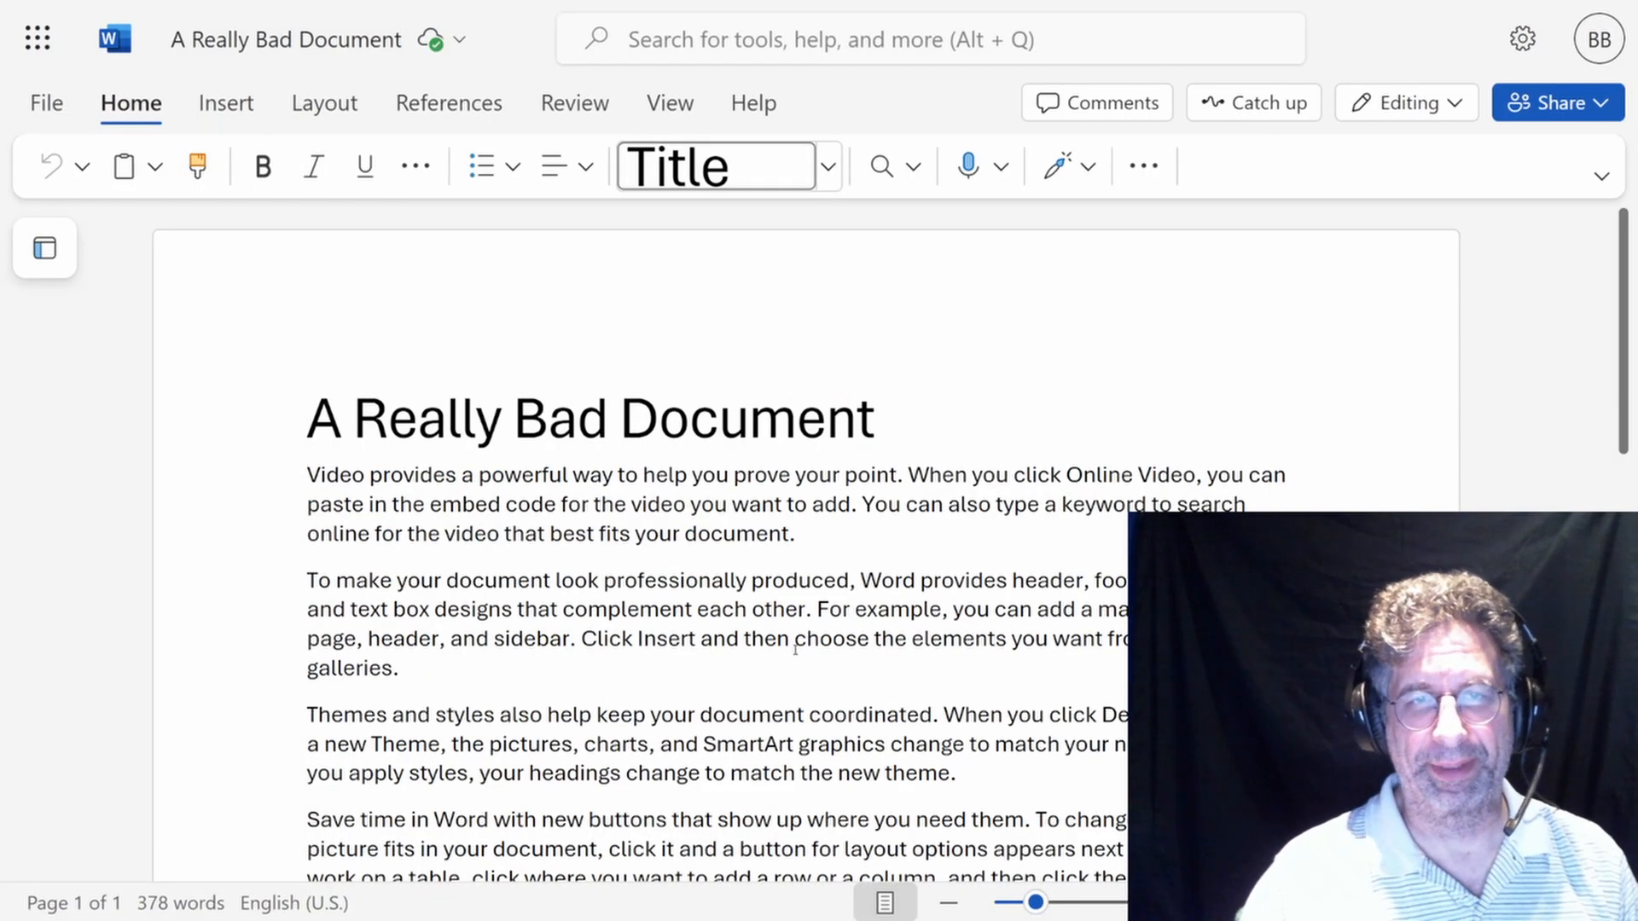
# Step: Delete all the body text below the title of A Really Bad Document
pyautogui.scroll(-1, 458, 568)
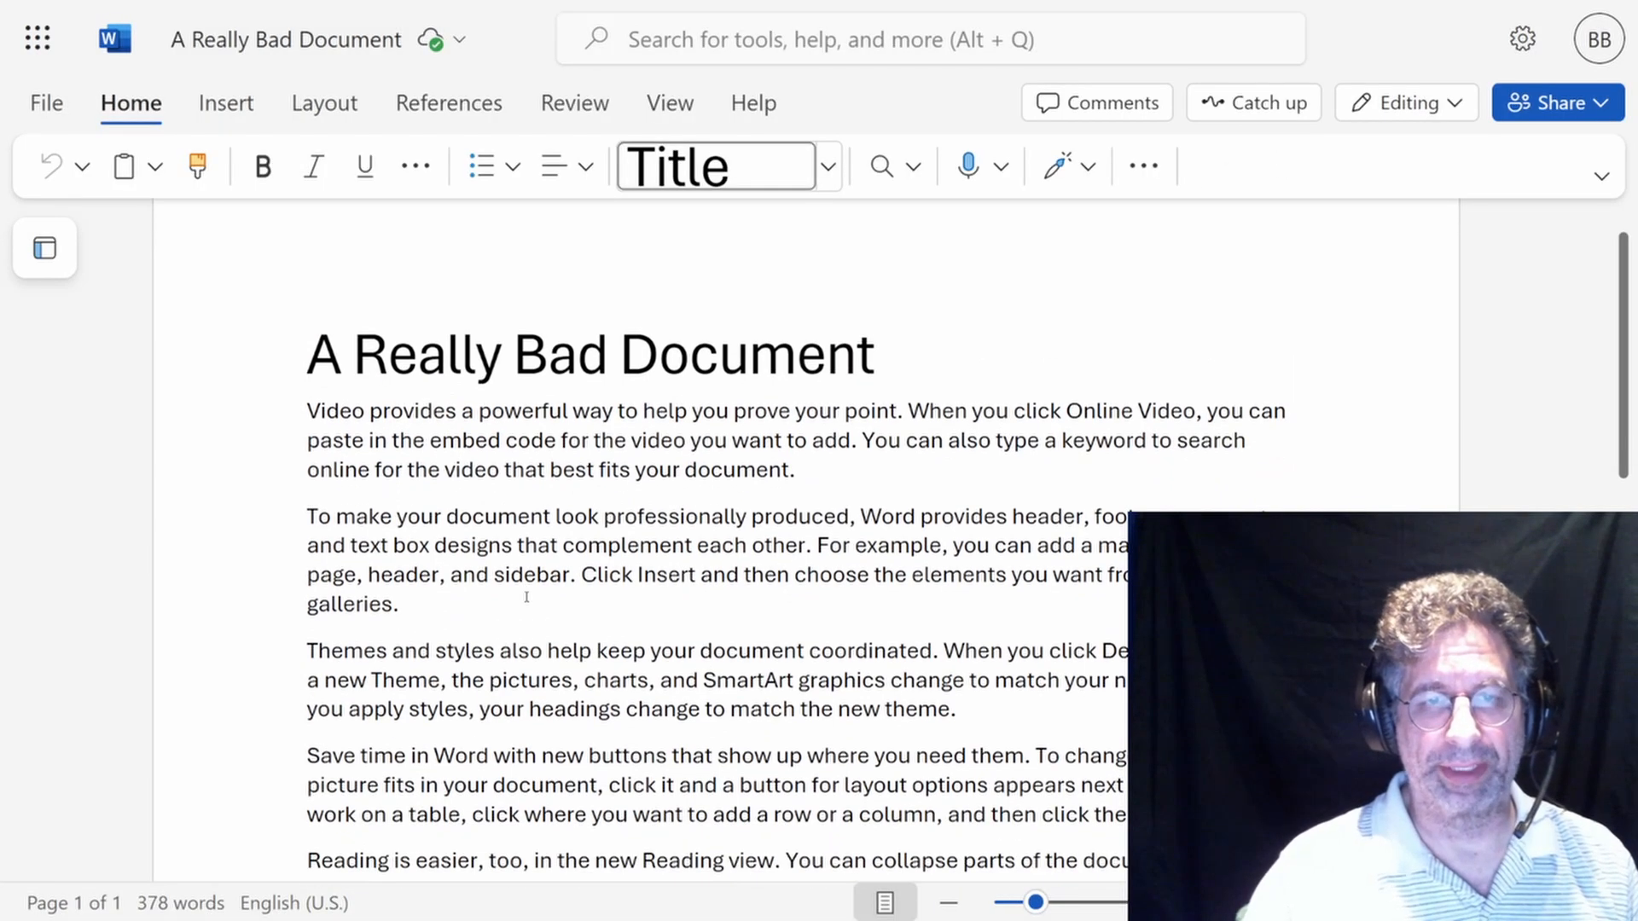
pyautogui.scroll(-4, 538, 593)
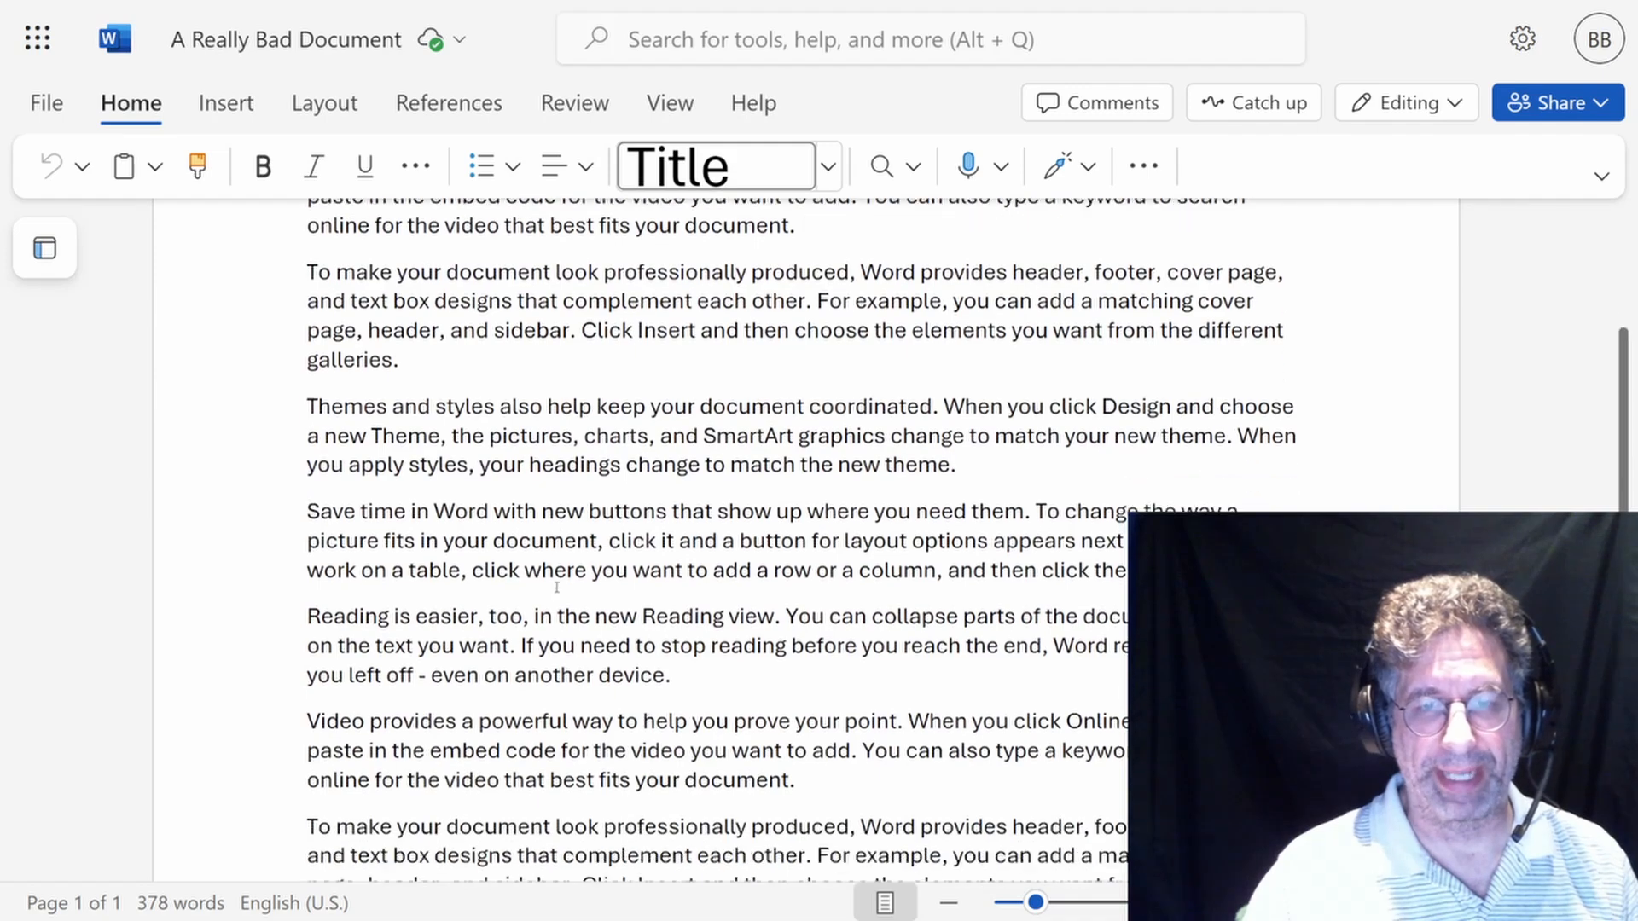
pyautogui.scroll(-6, 557, 588)
pyautogui.scroll(9, 556, 587)
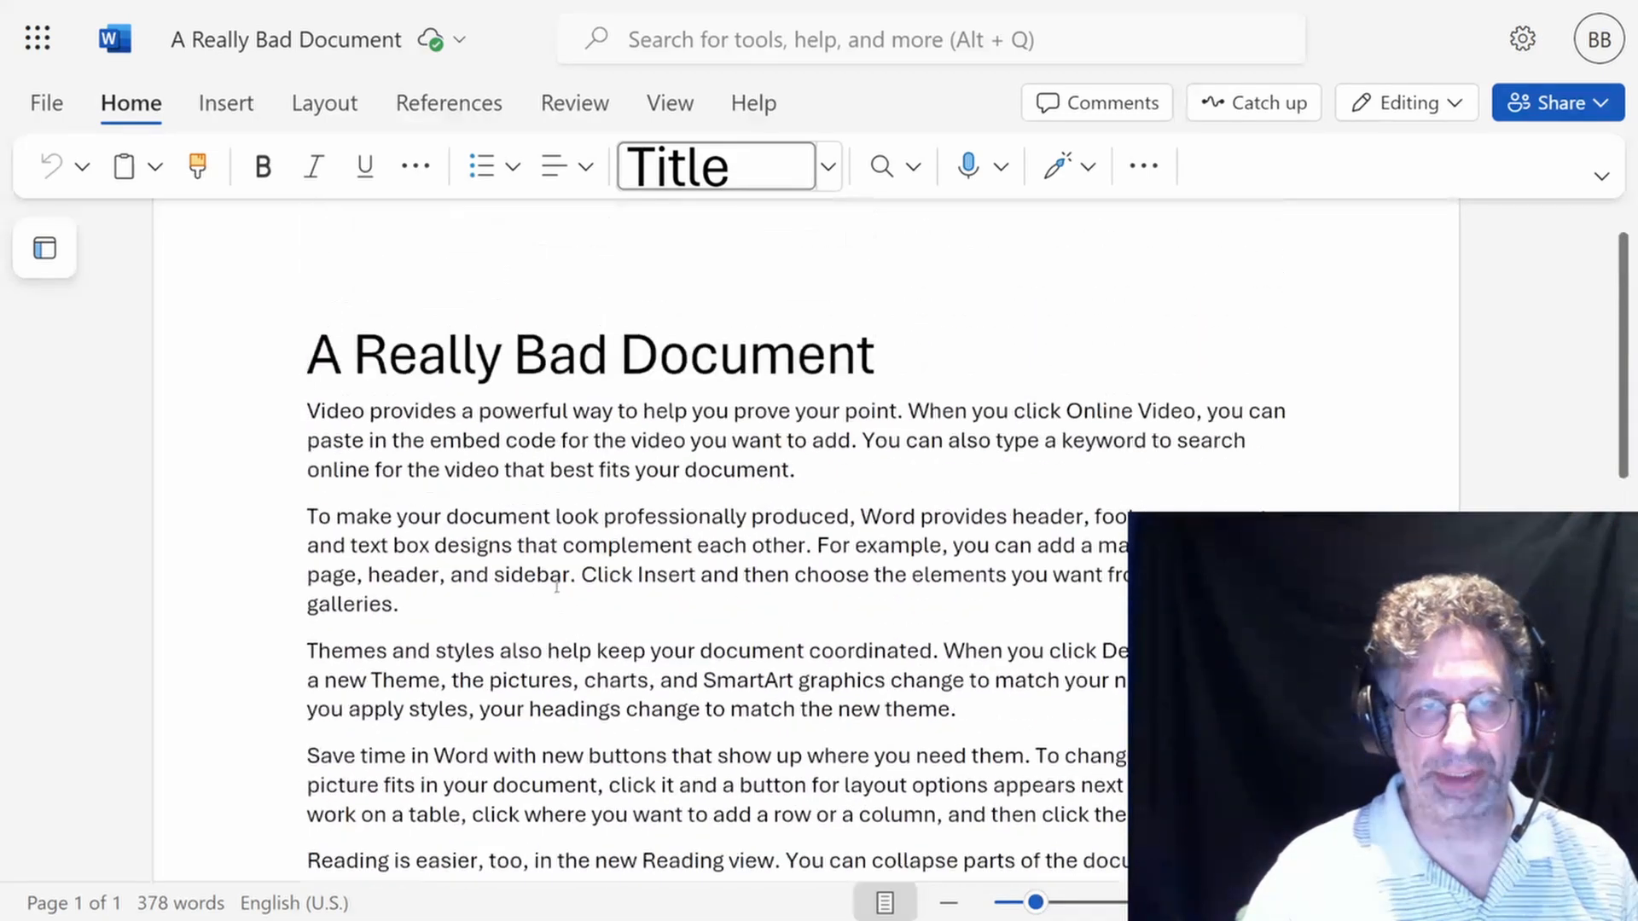
pyautogui.scroll(-9, 556, 588)
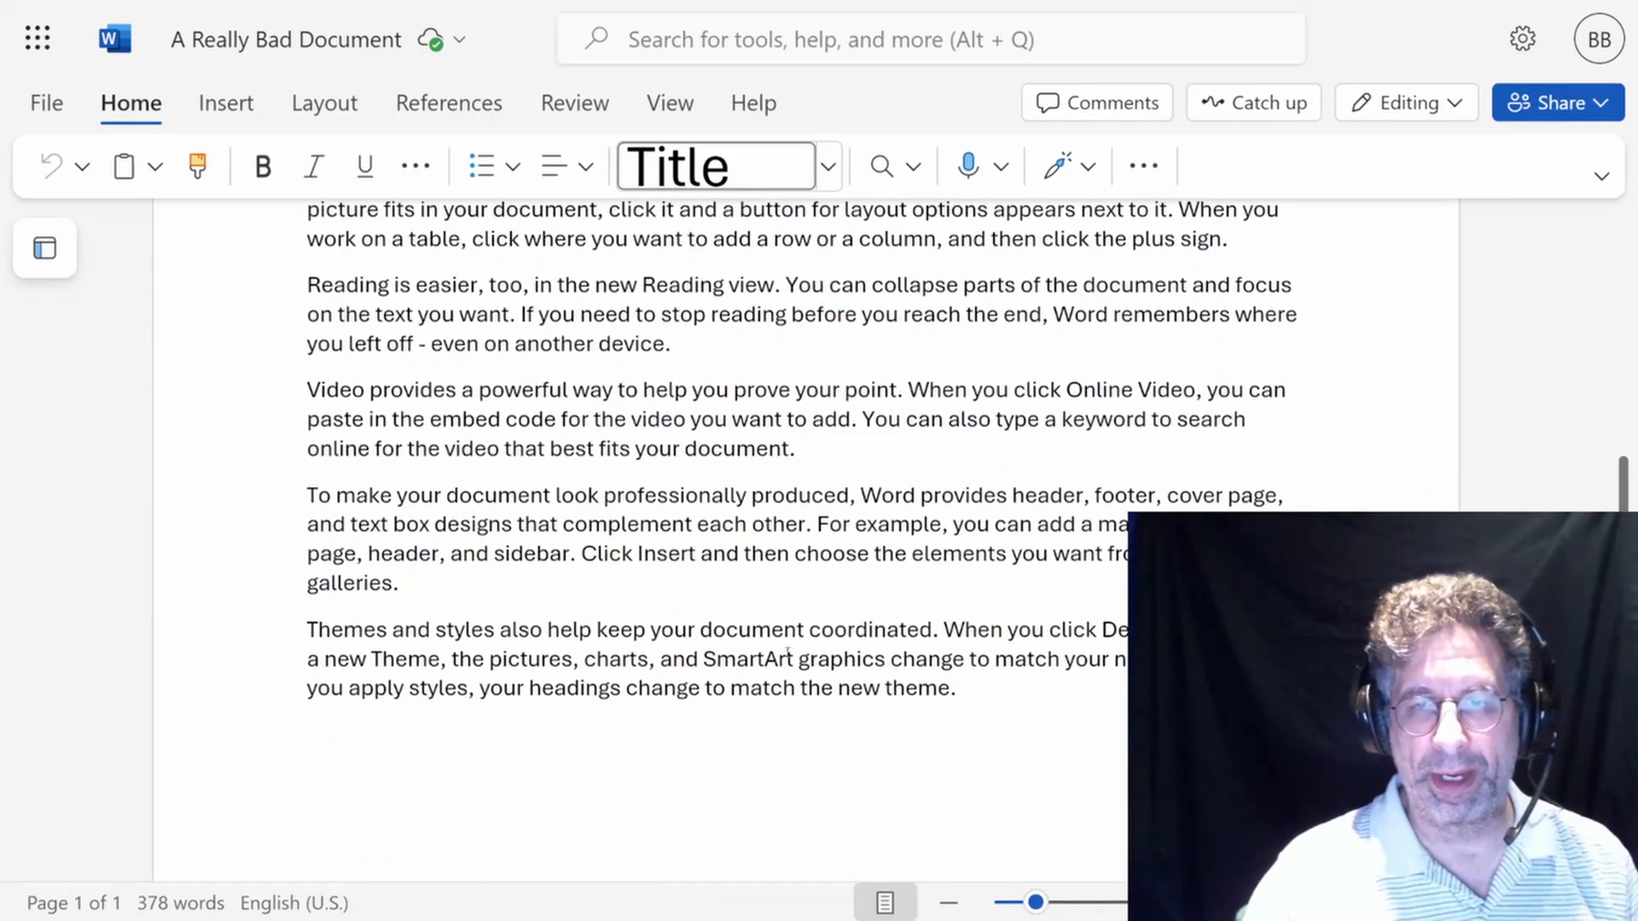
pyautogui.moveTo(983, 685); pyautogui.dragTo(303, 422)
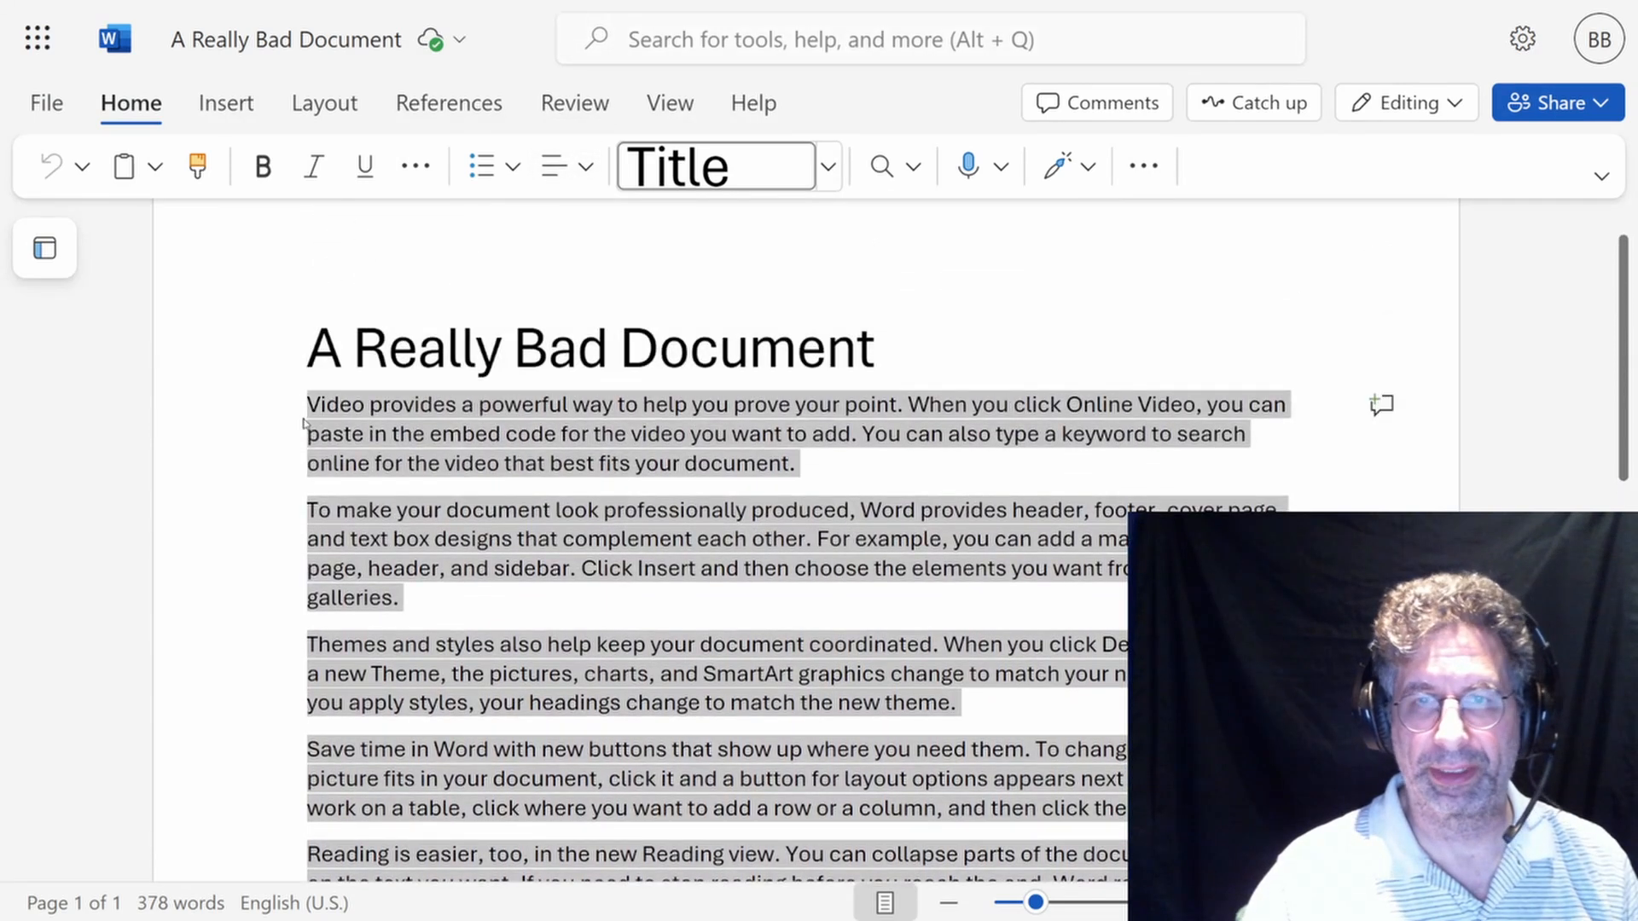
pyautogui.press('Delete')
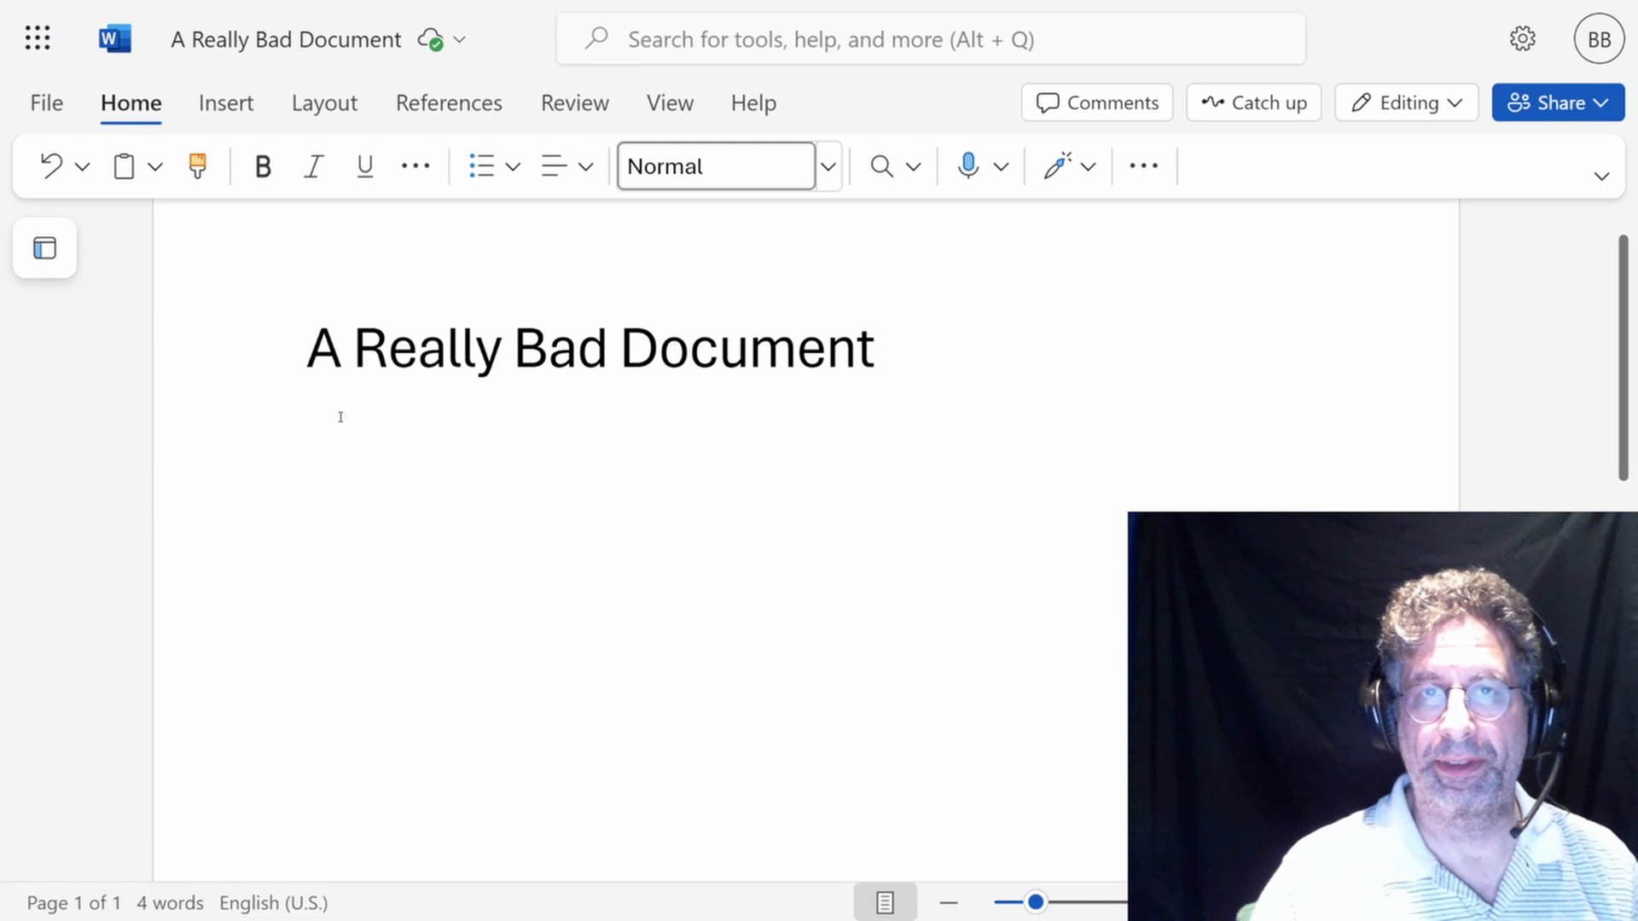
pyautogui.click(1602, 176)
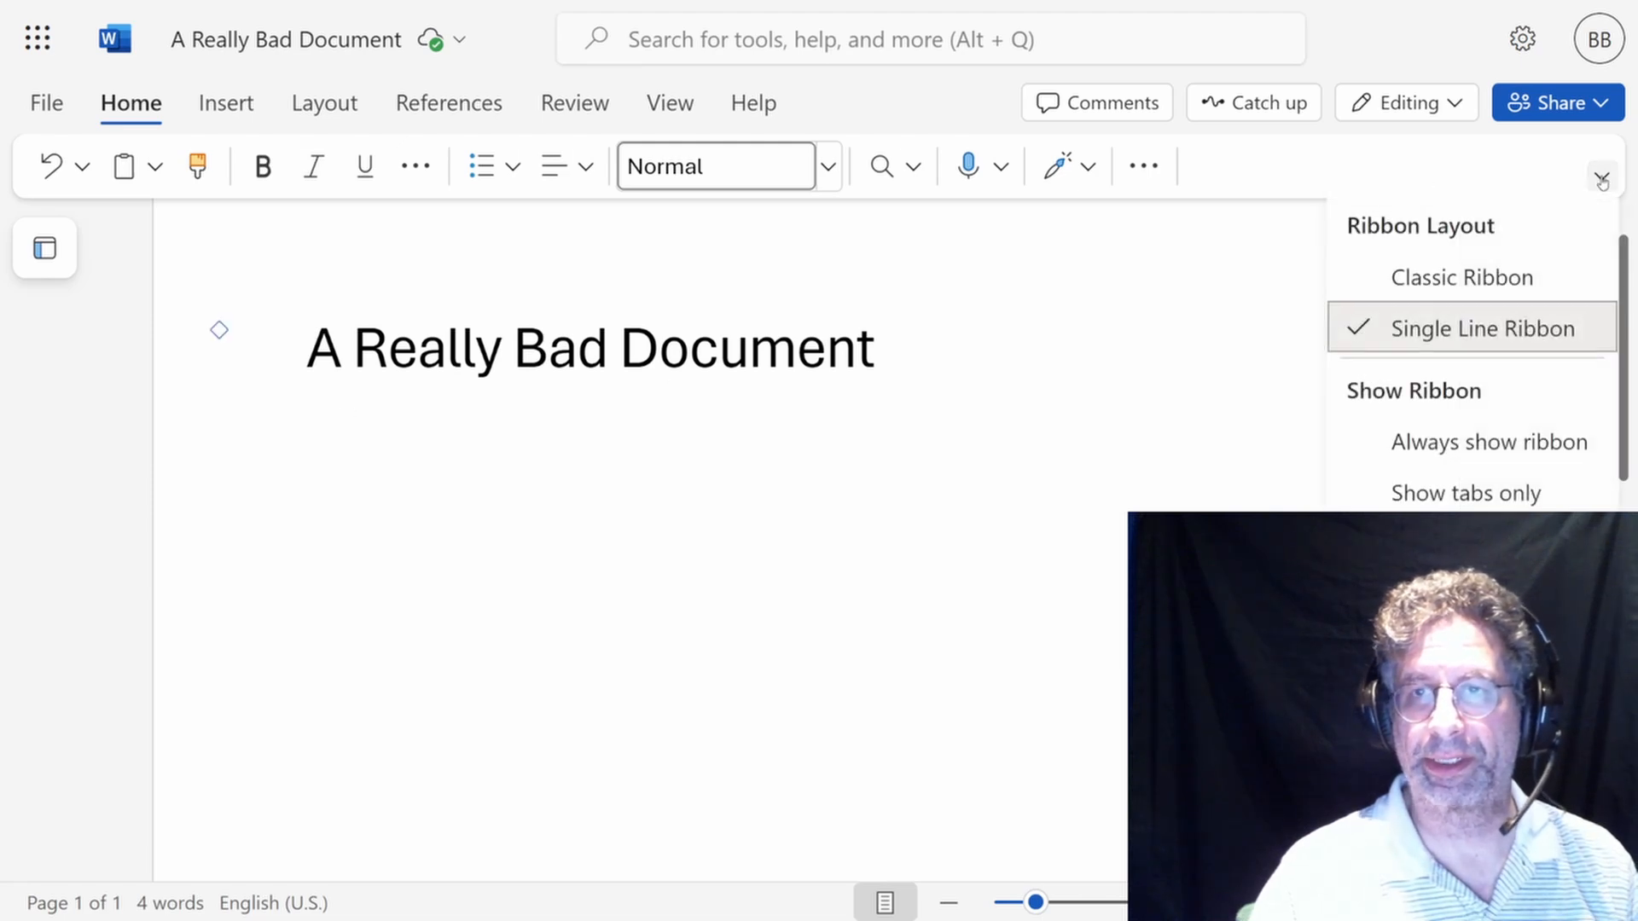
pyautogui.click(597, 510)
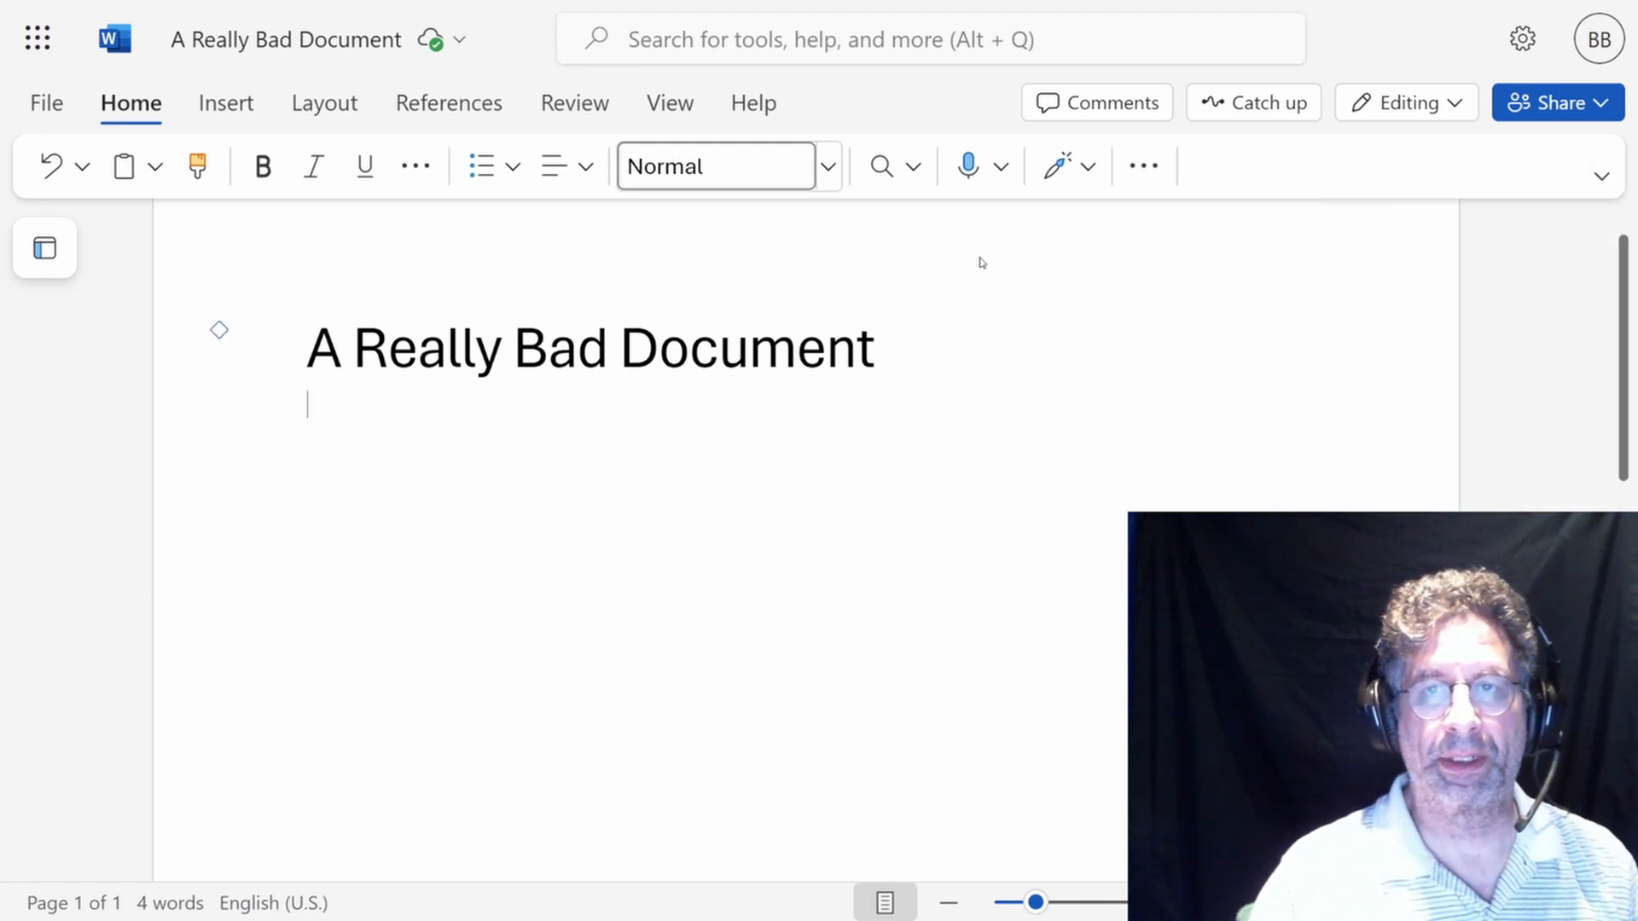
pyautogui.click(1148, 169)
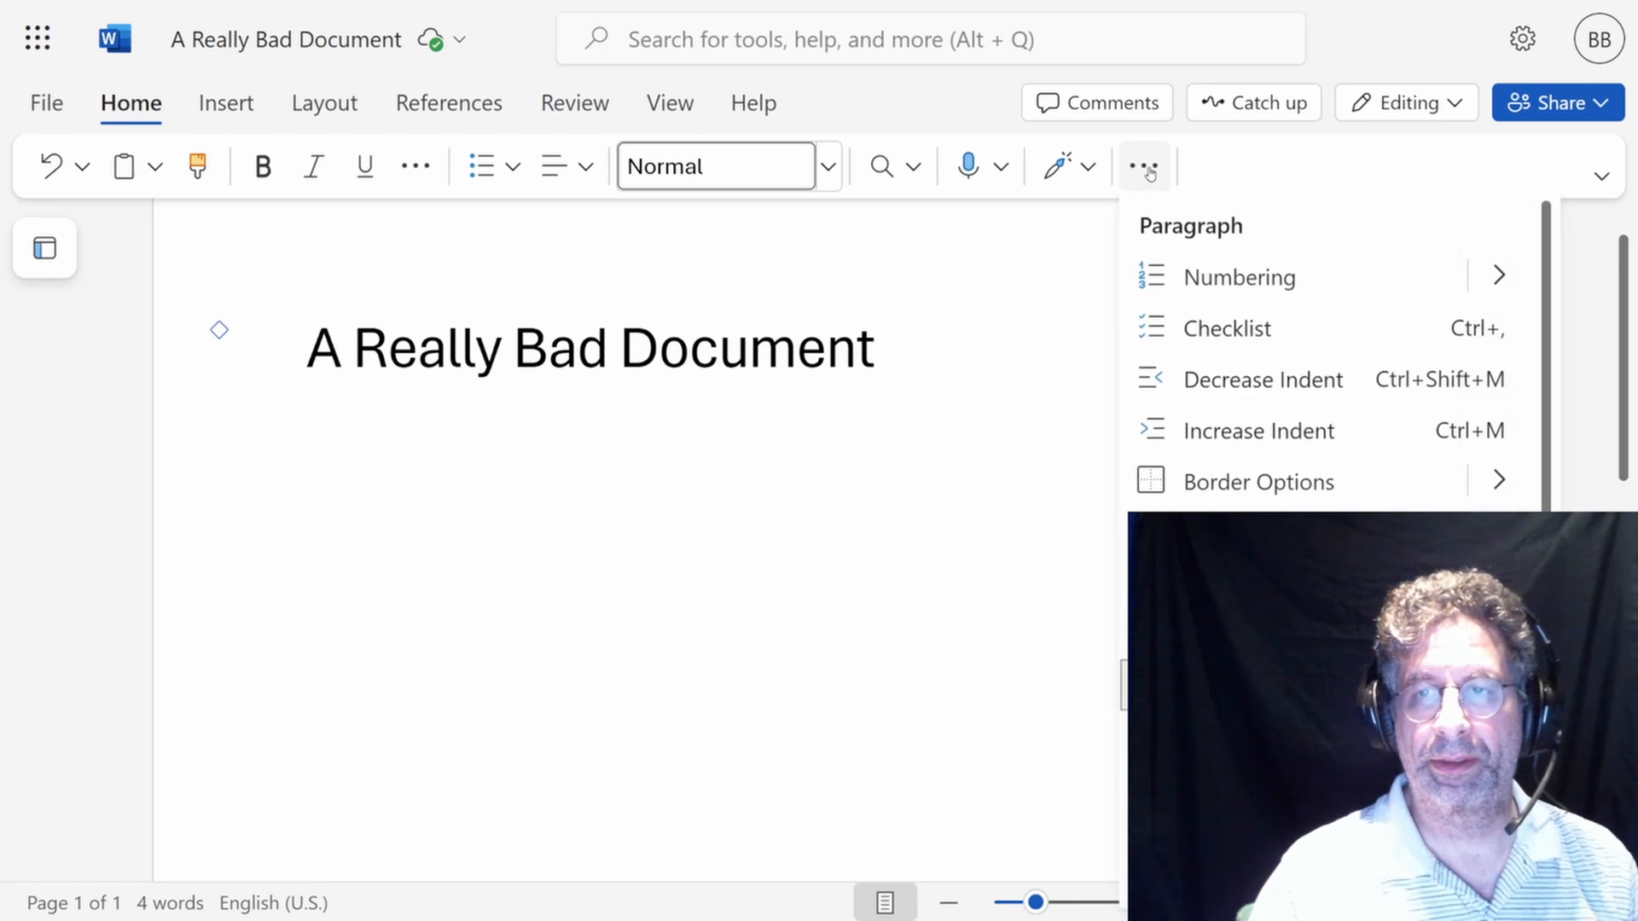
pyautogui.click(1020, 369)
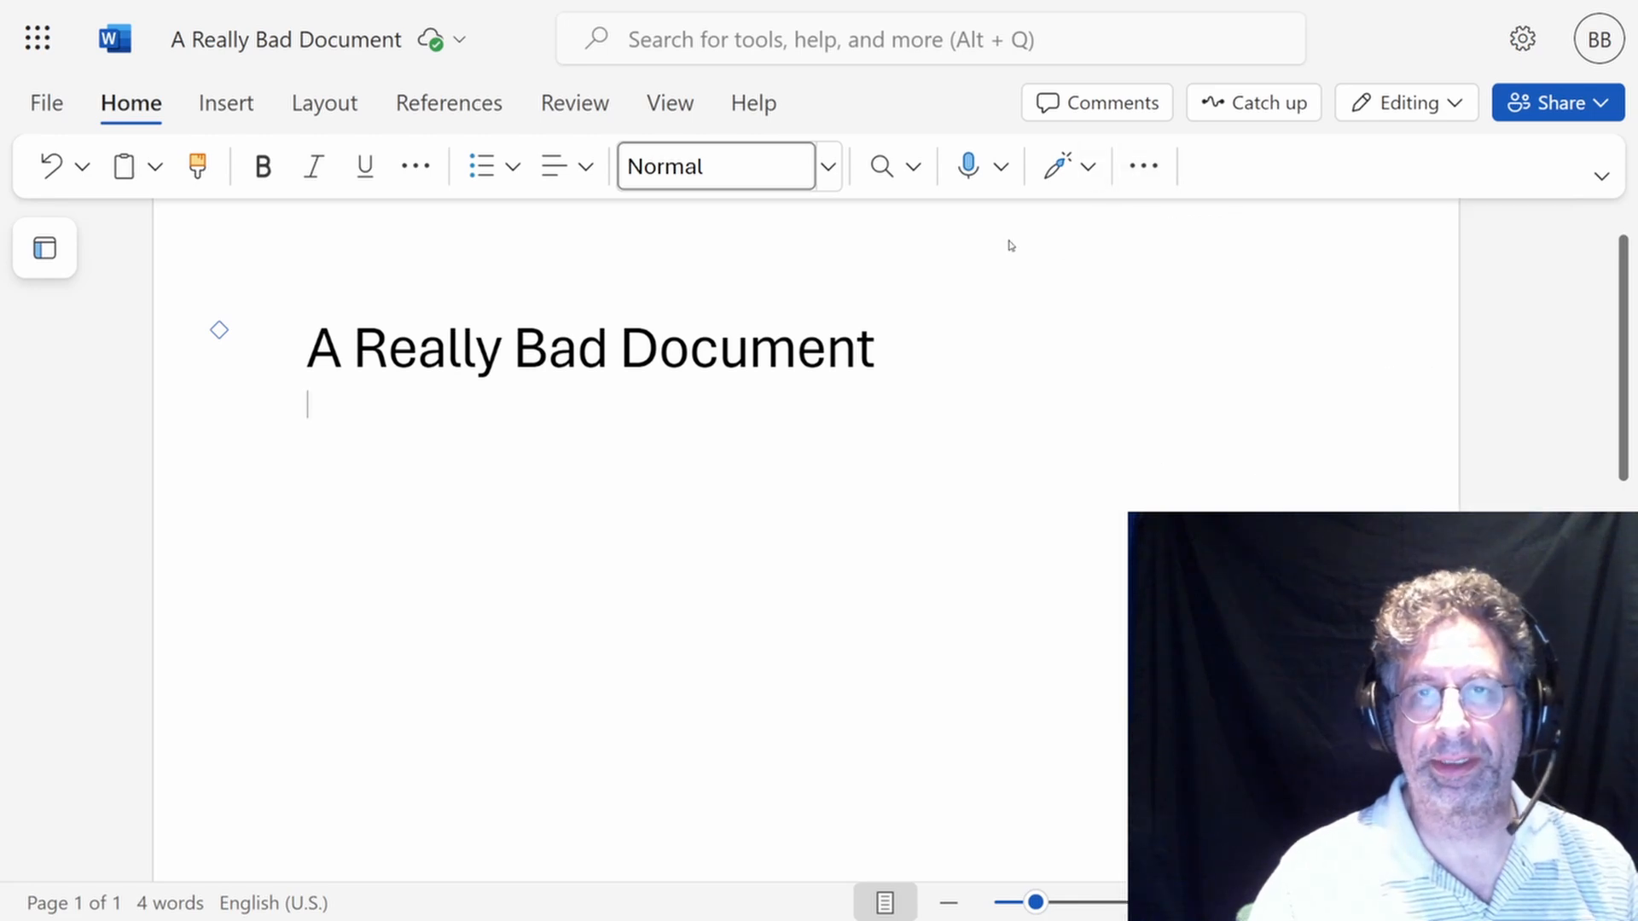
pyautogui.click(1008, 174)
pyautogui.click(614, 501)
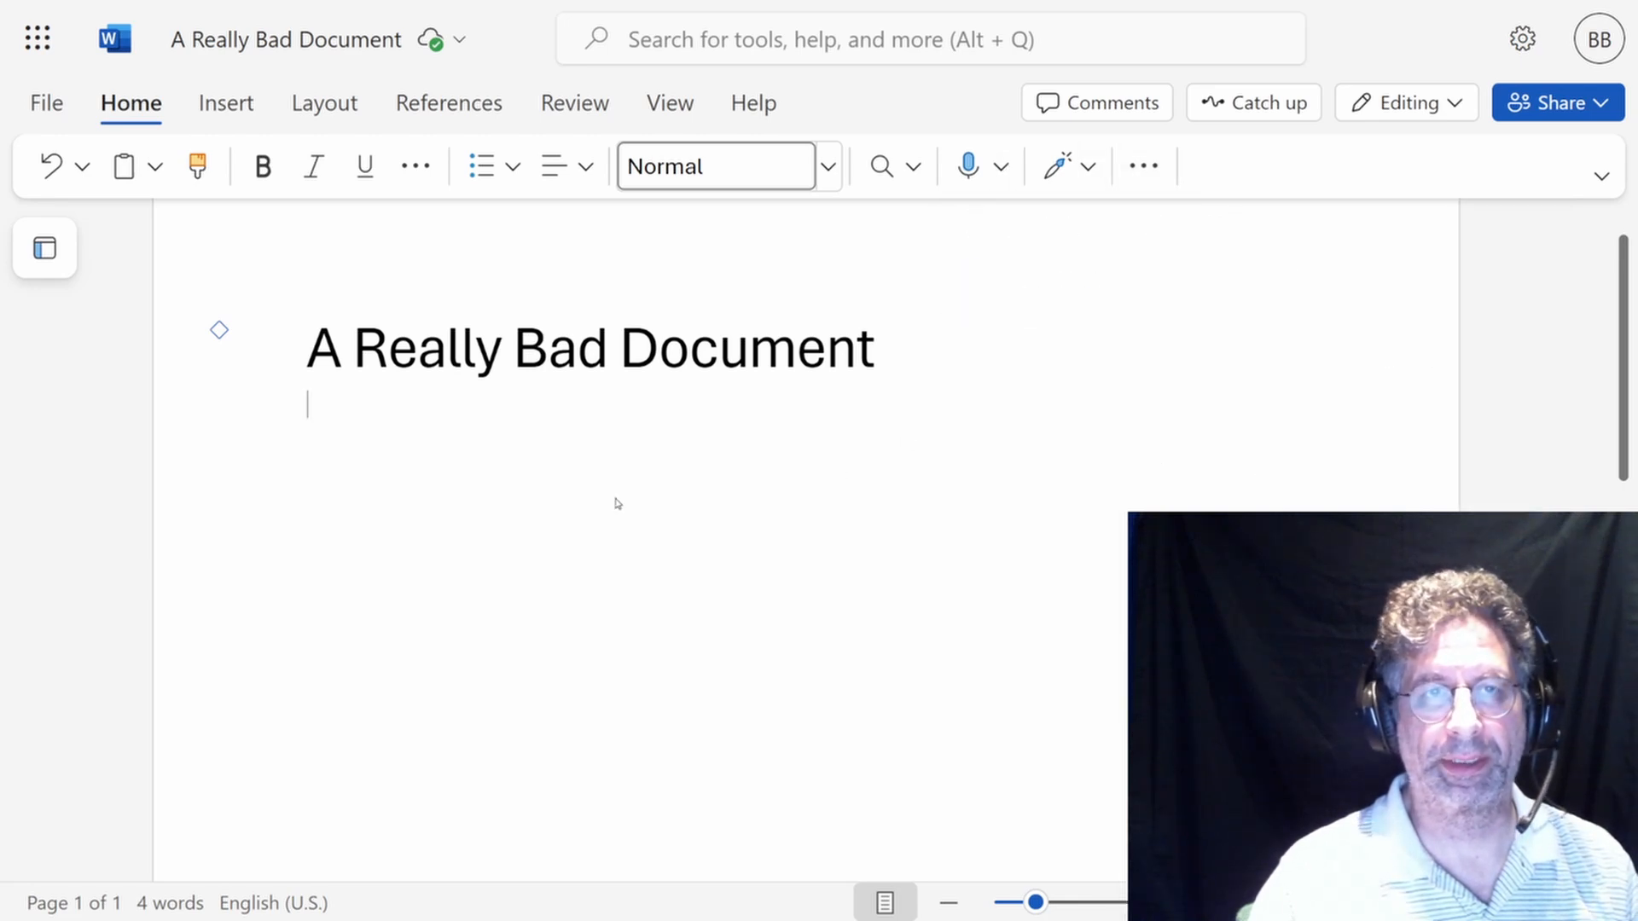
# Step: Generate five paragraphs of placeholder text below the title with =rand(5)
pyautogui.write('=')
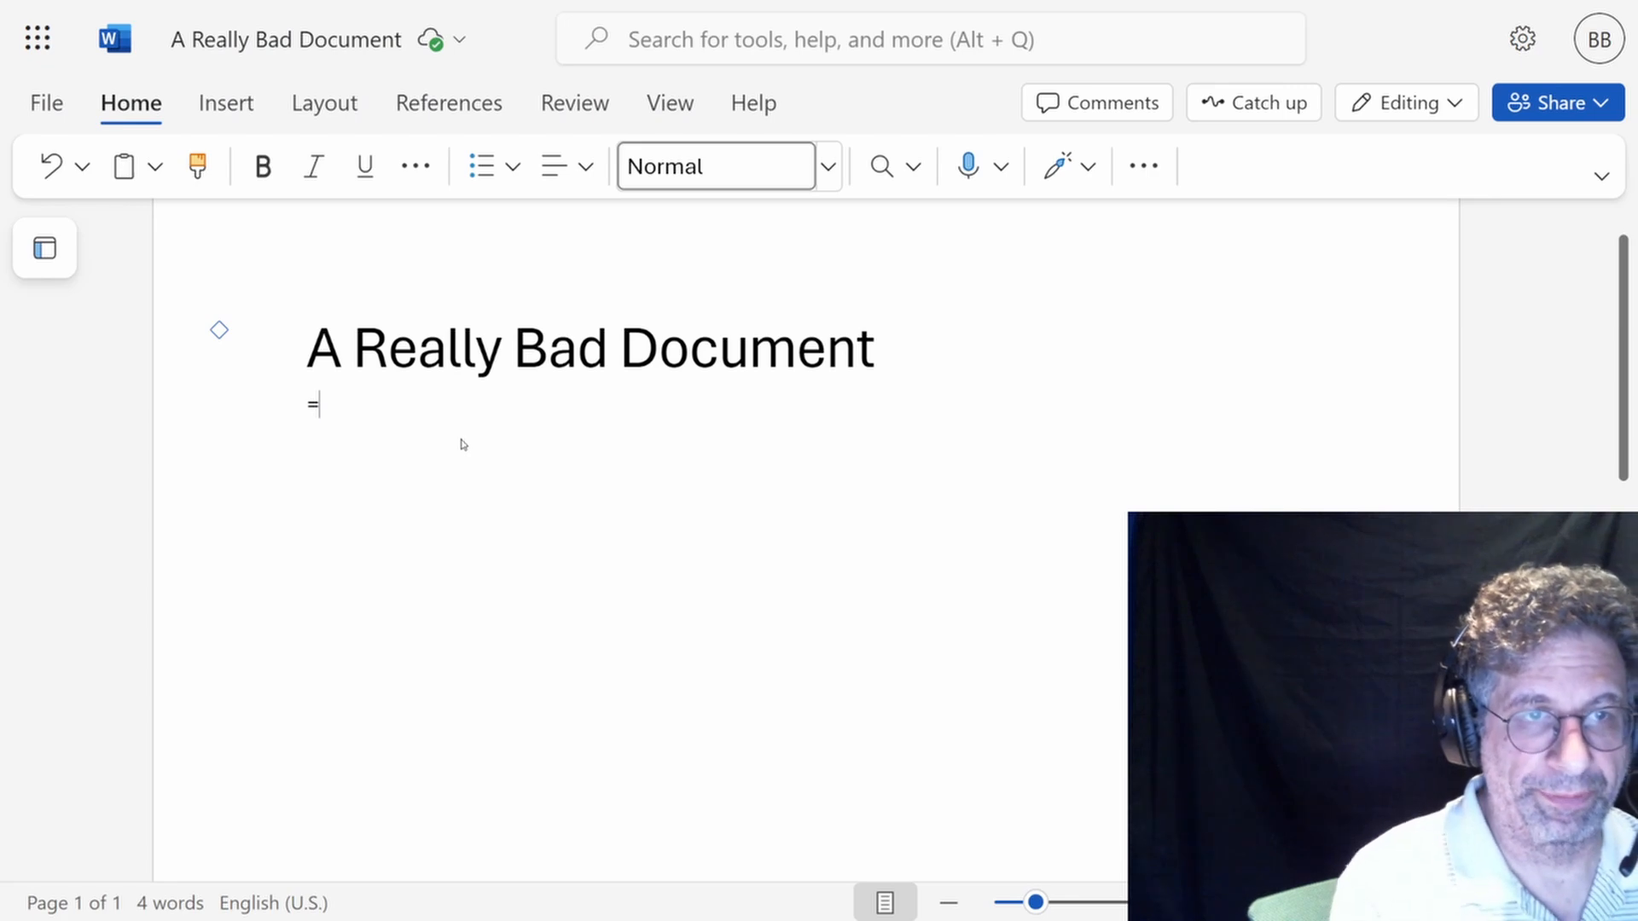
pyautogui.write('ra')
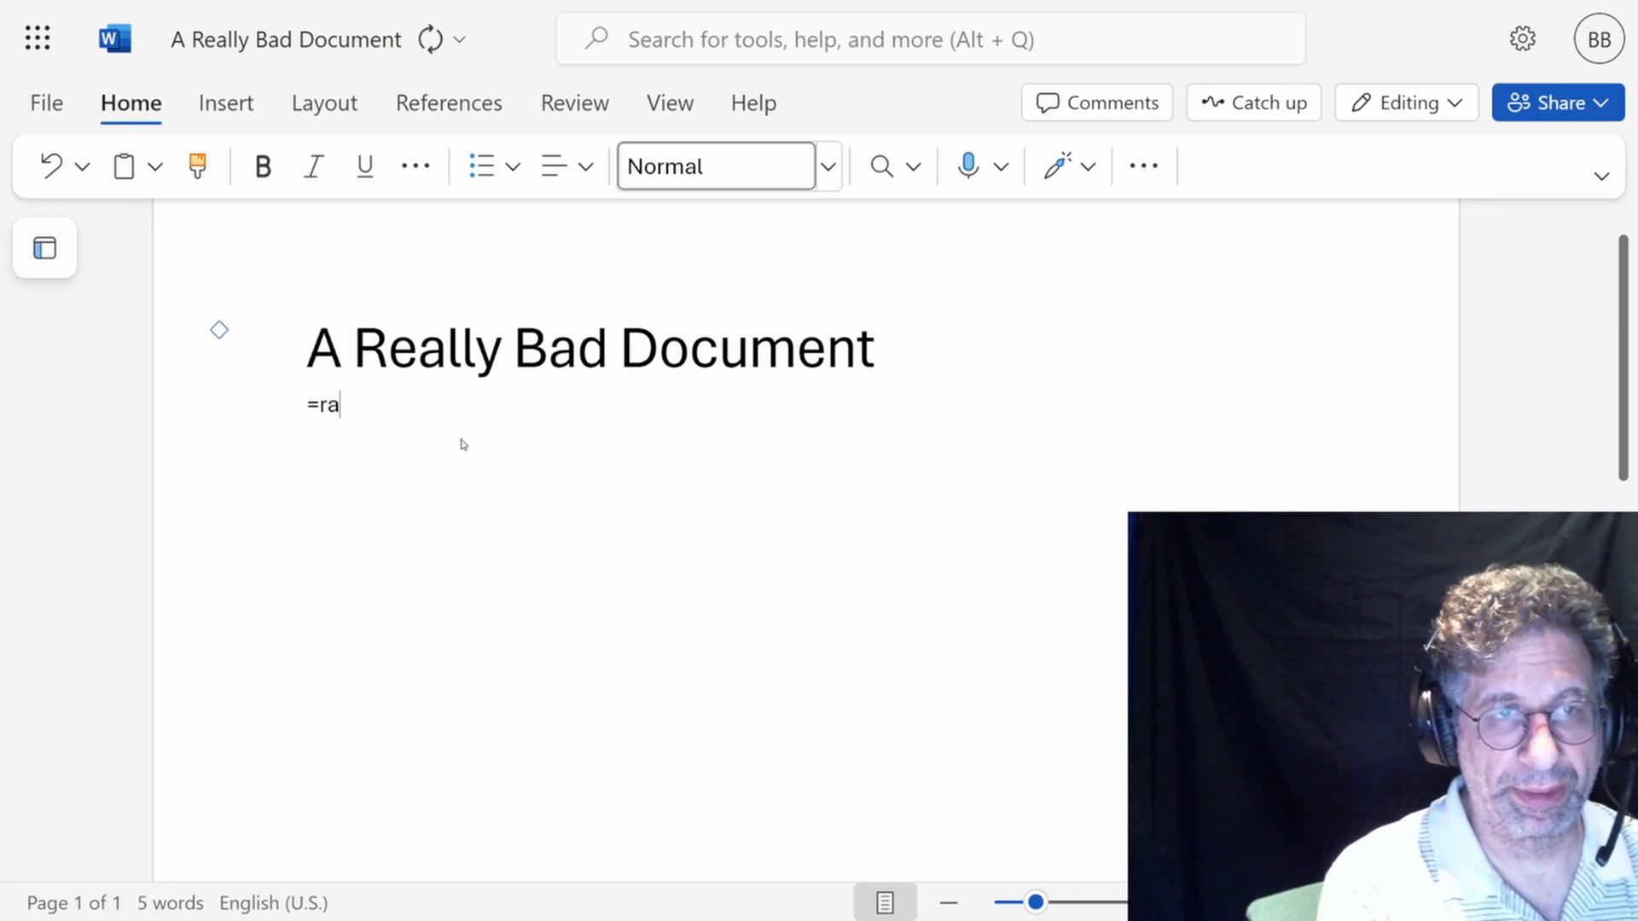
pyautogui.write('nd(')
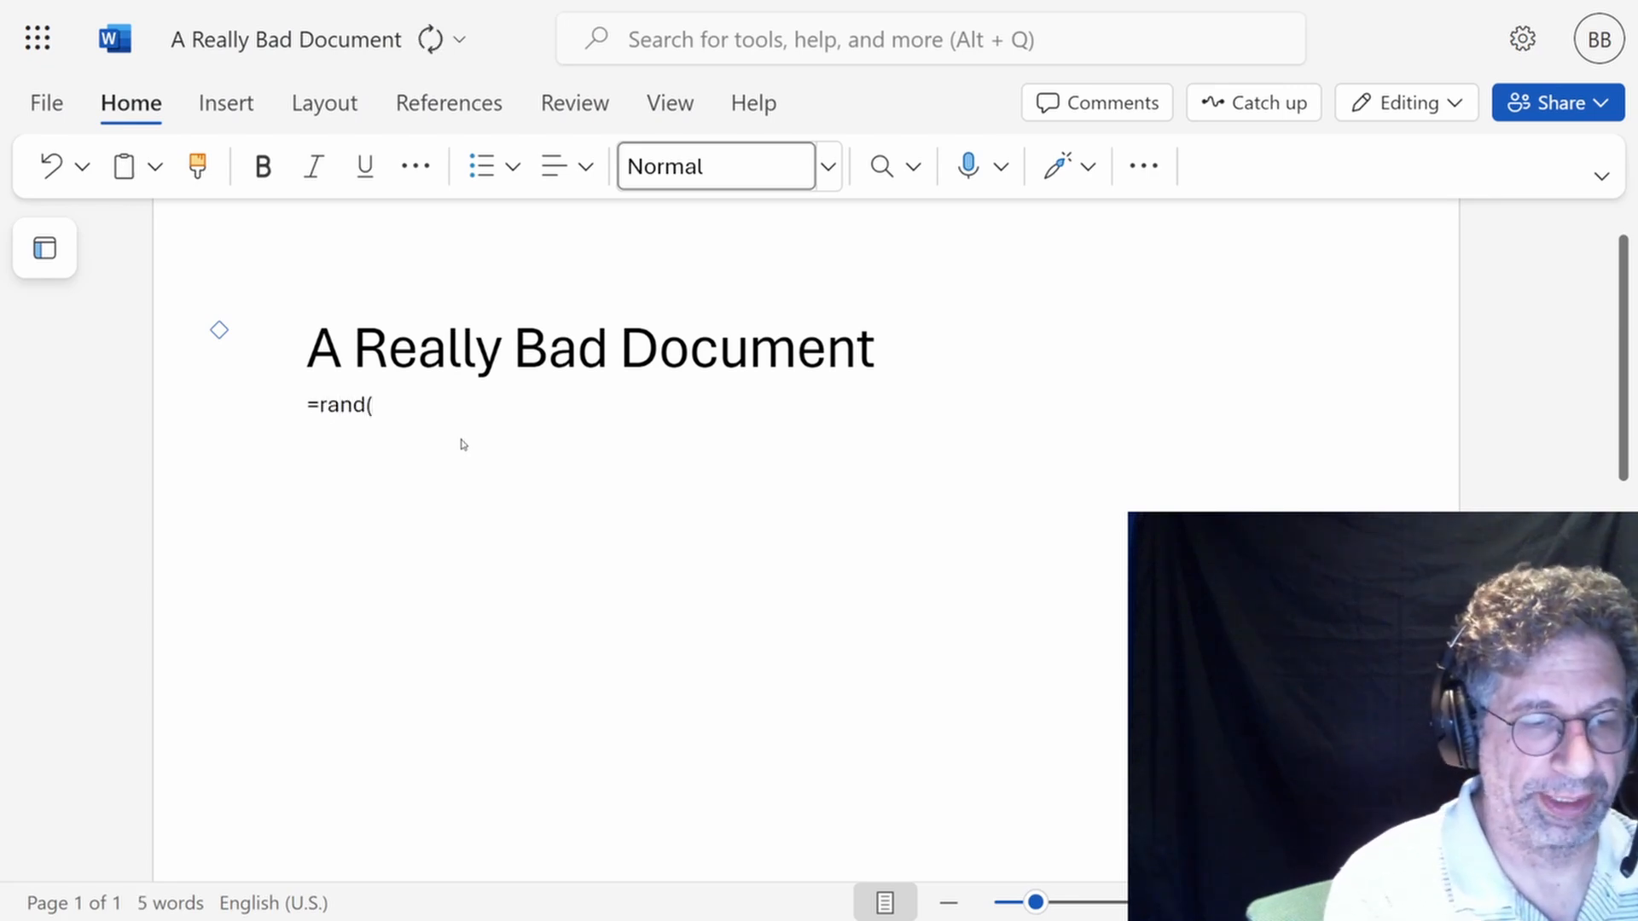
pyautogui.write('5)')
pyautogui.press('Return')
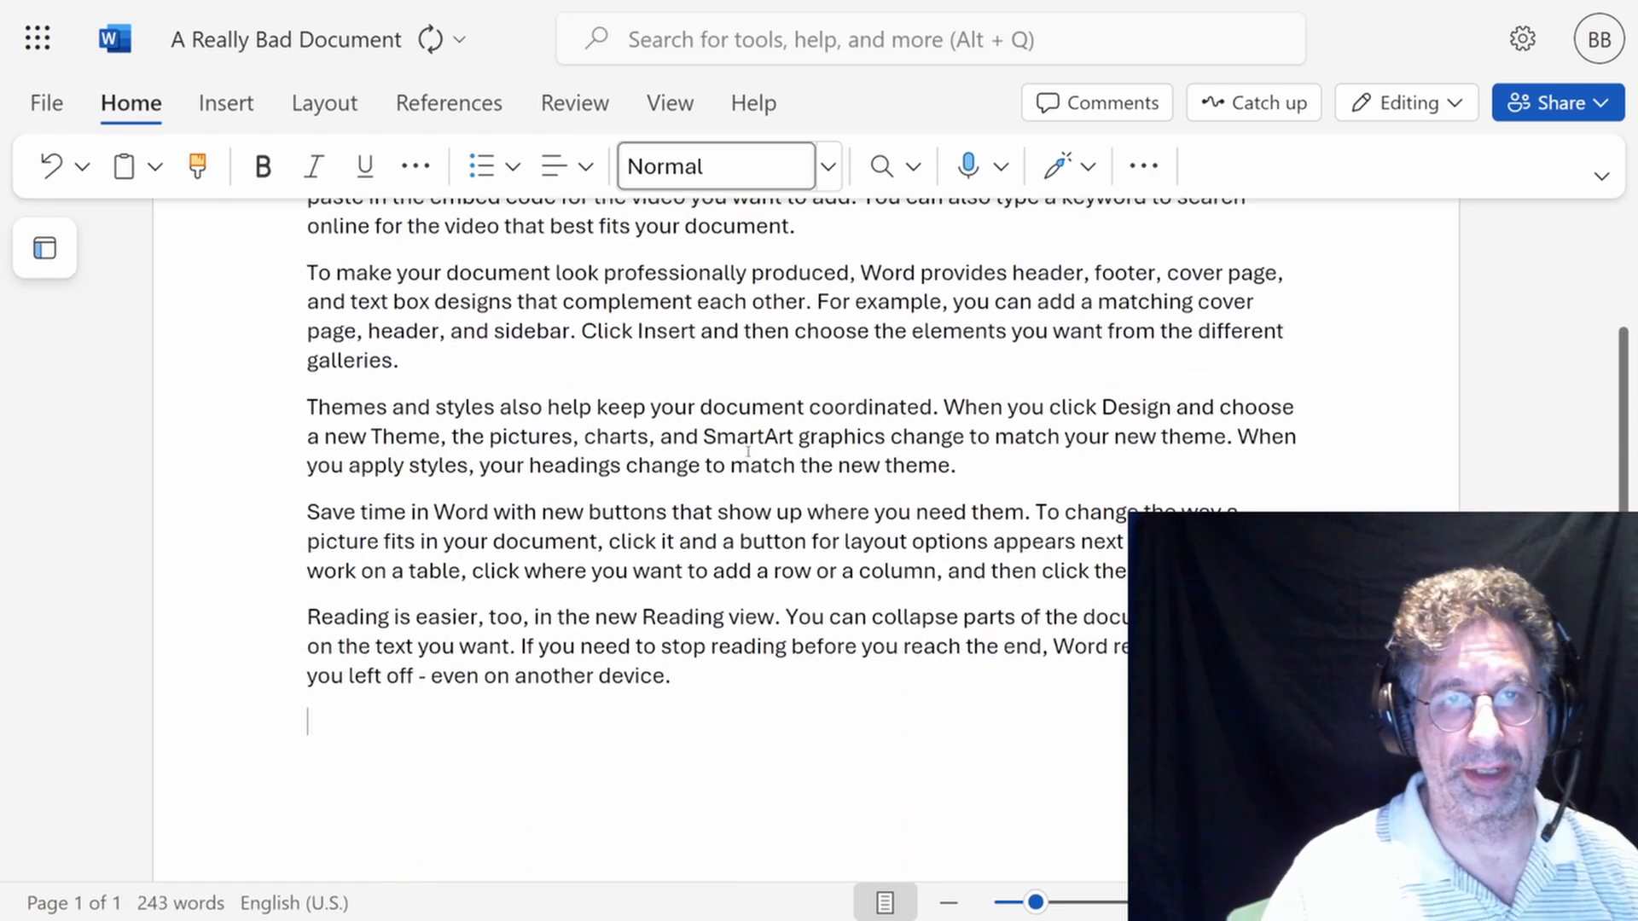
# Step: Replace "Really" with "Semi" in the title so that it reads "A Semi Bad Document"
pyautogui.scroll(4, 748, 452)
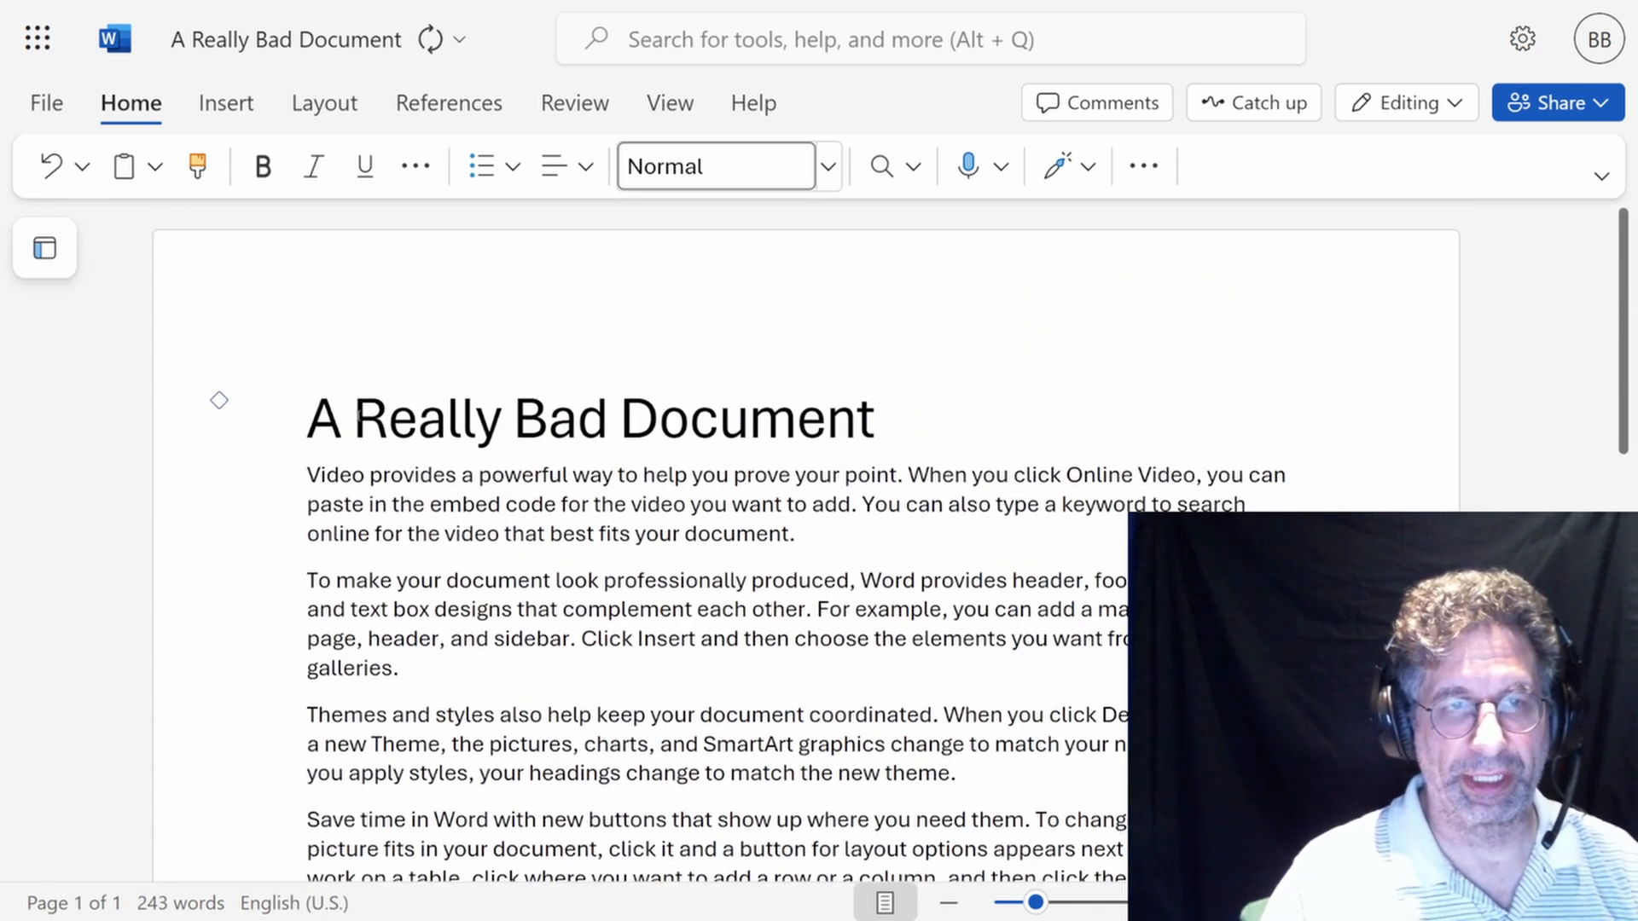
pyautogui.moveTo(355, 418); pyautogui.dragTo(500, 417)
pyautogui.write('Smi')
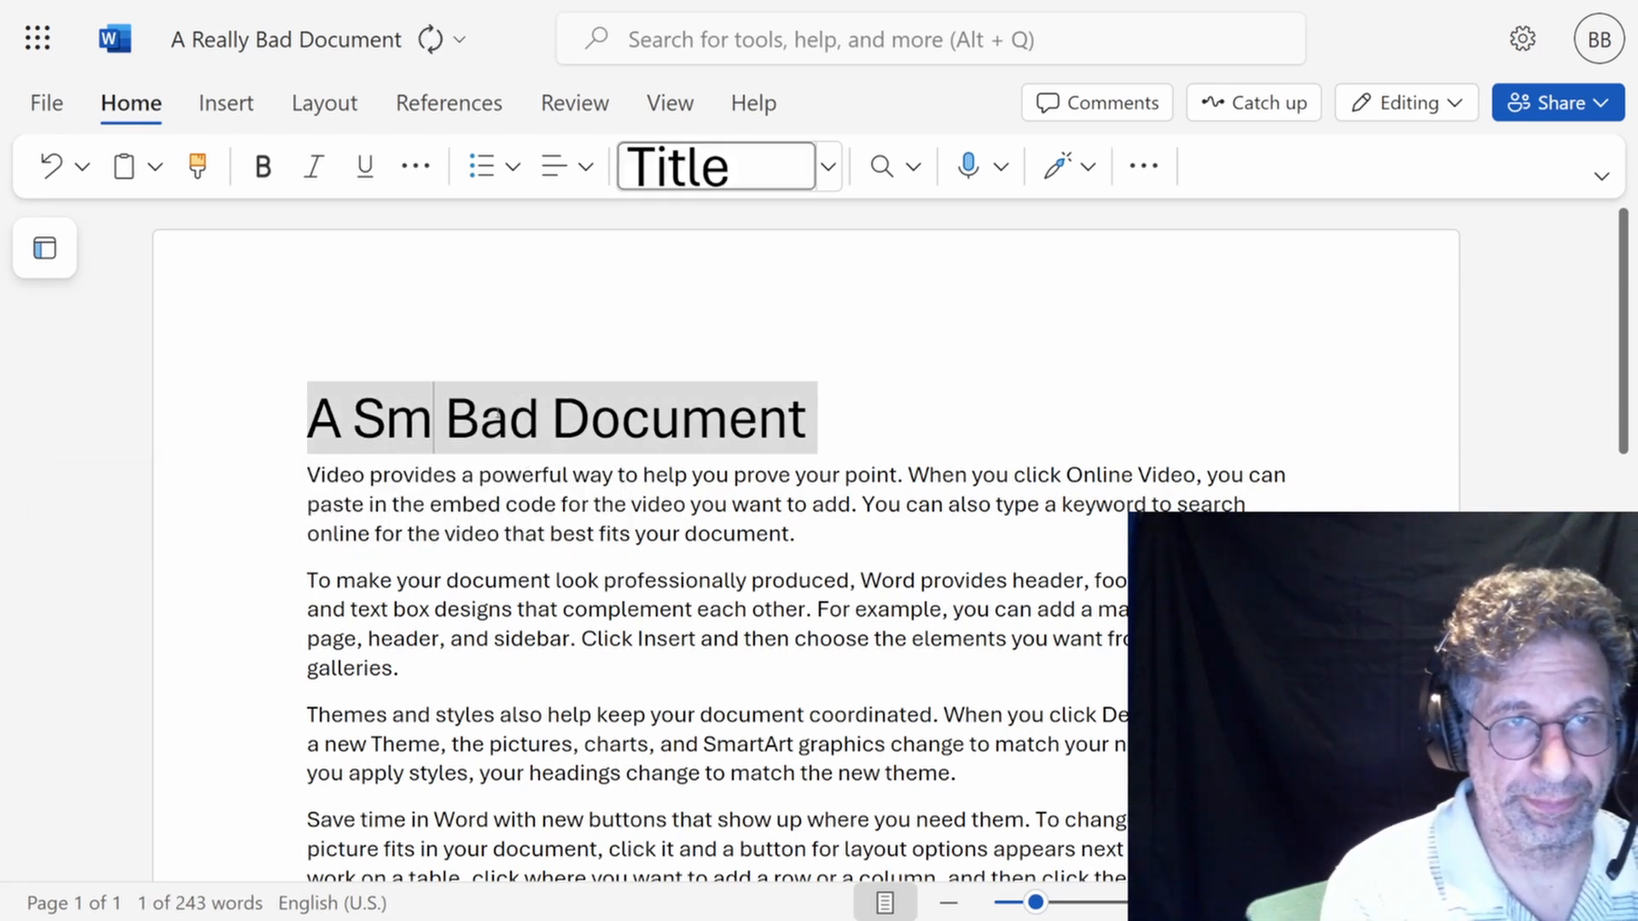
pyautogui.press('BackSpace')
pyautogui.press('BackSpace')
pyautogui.write('emi')
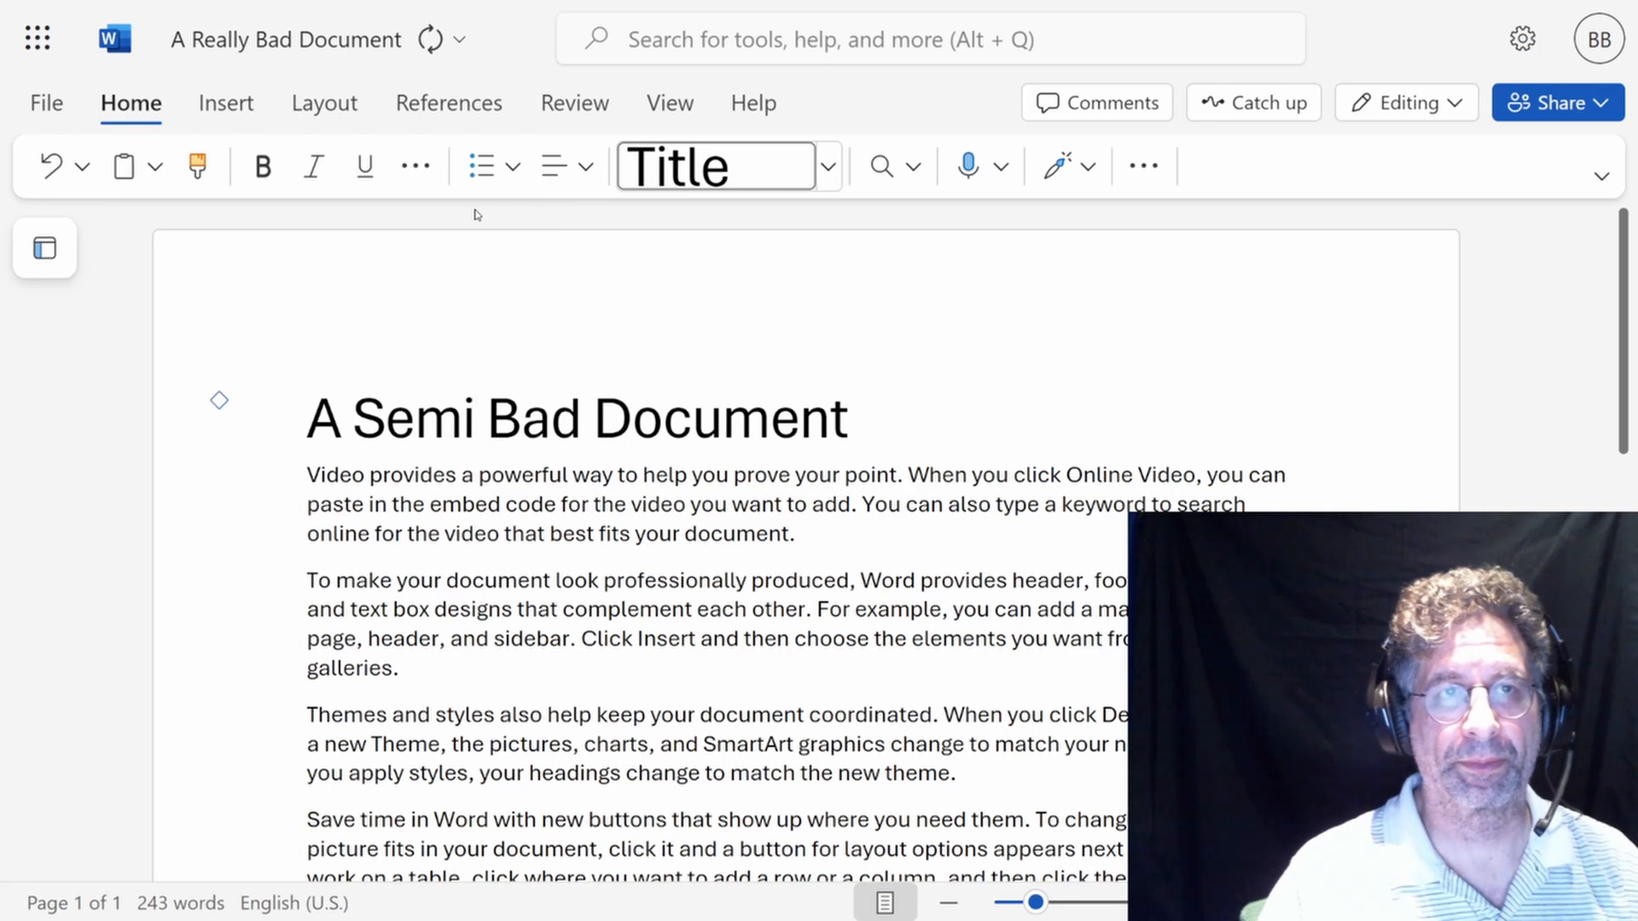
pyautogui.scroll(-2, 869, 306)
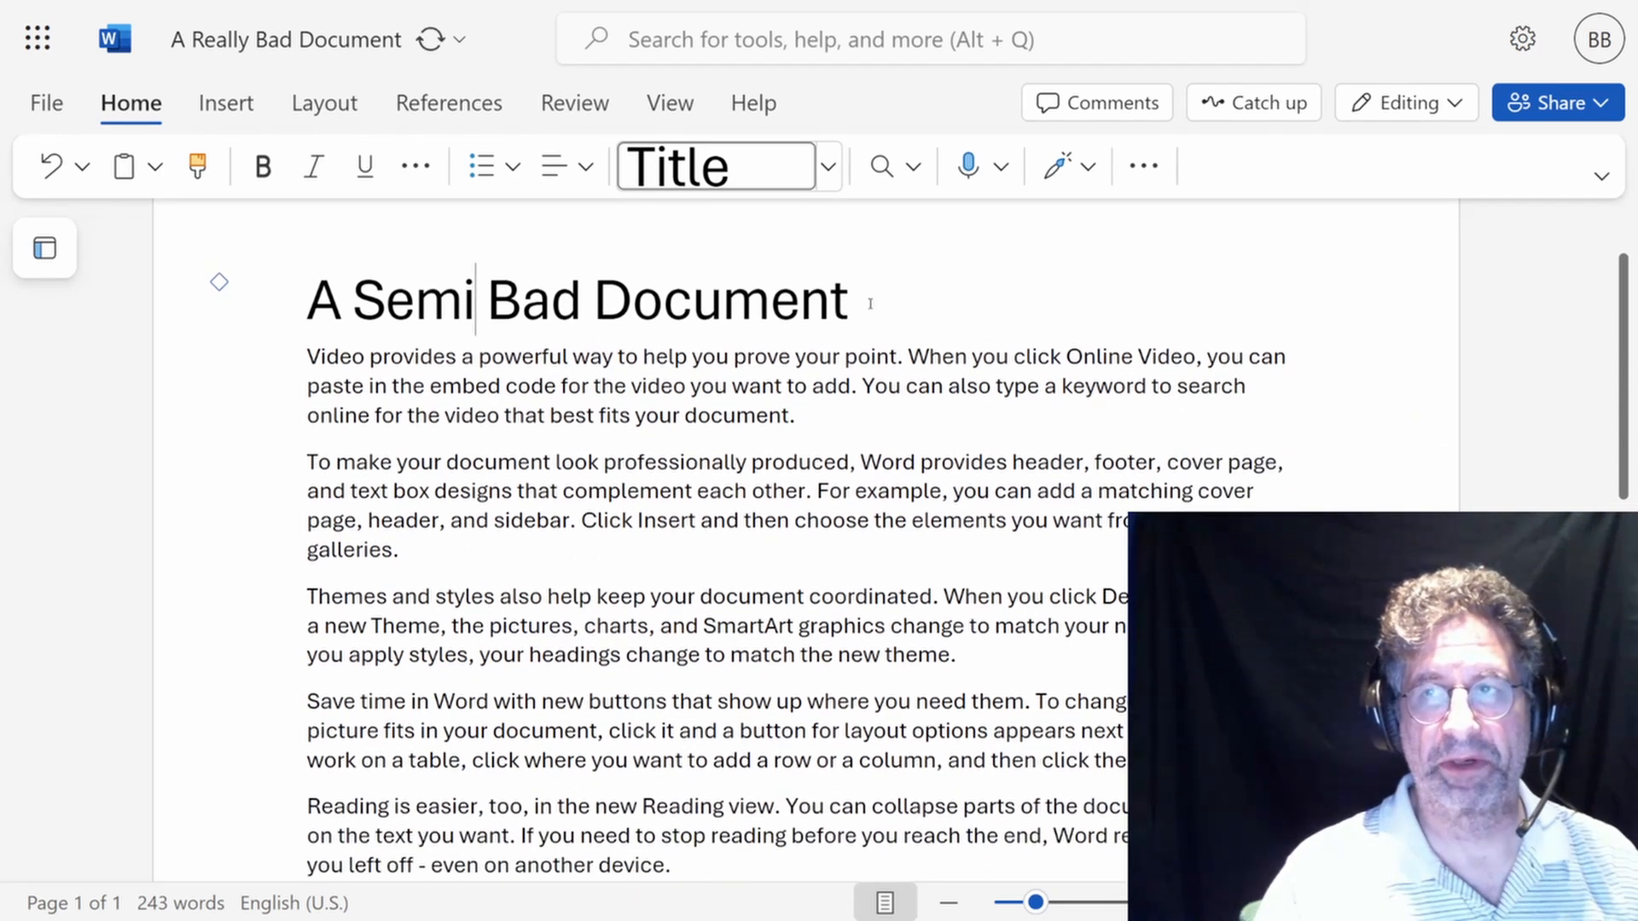
pyautogui.scroll(2, 870, 303)
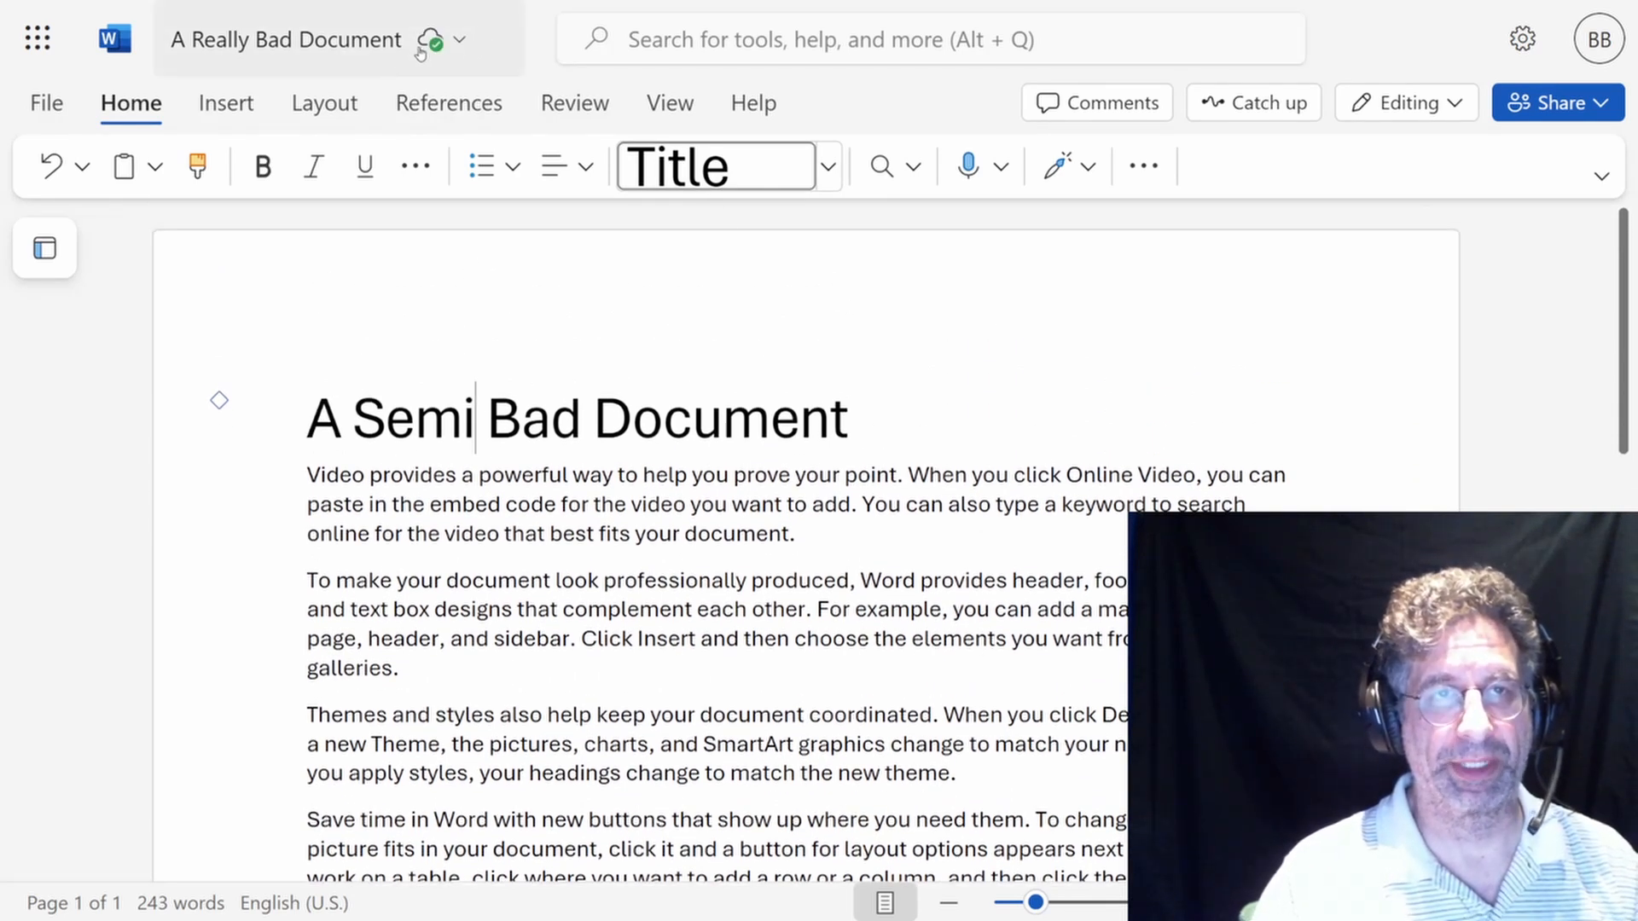
pyautogui.moveTo(430, 44)
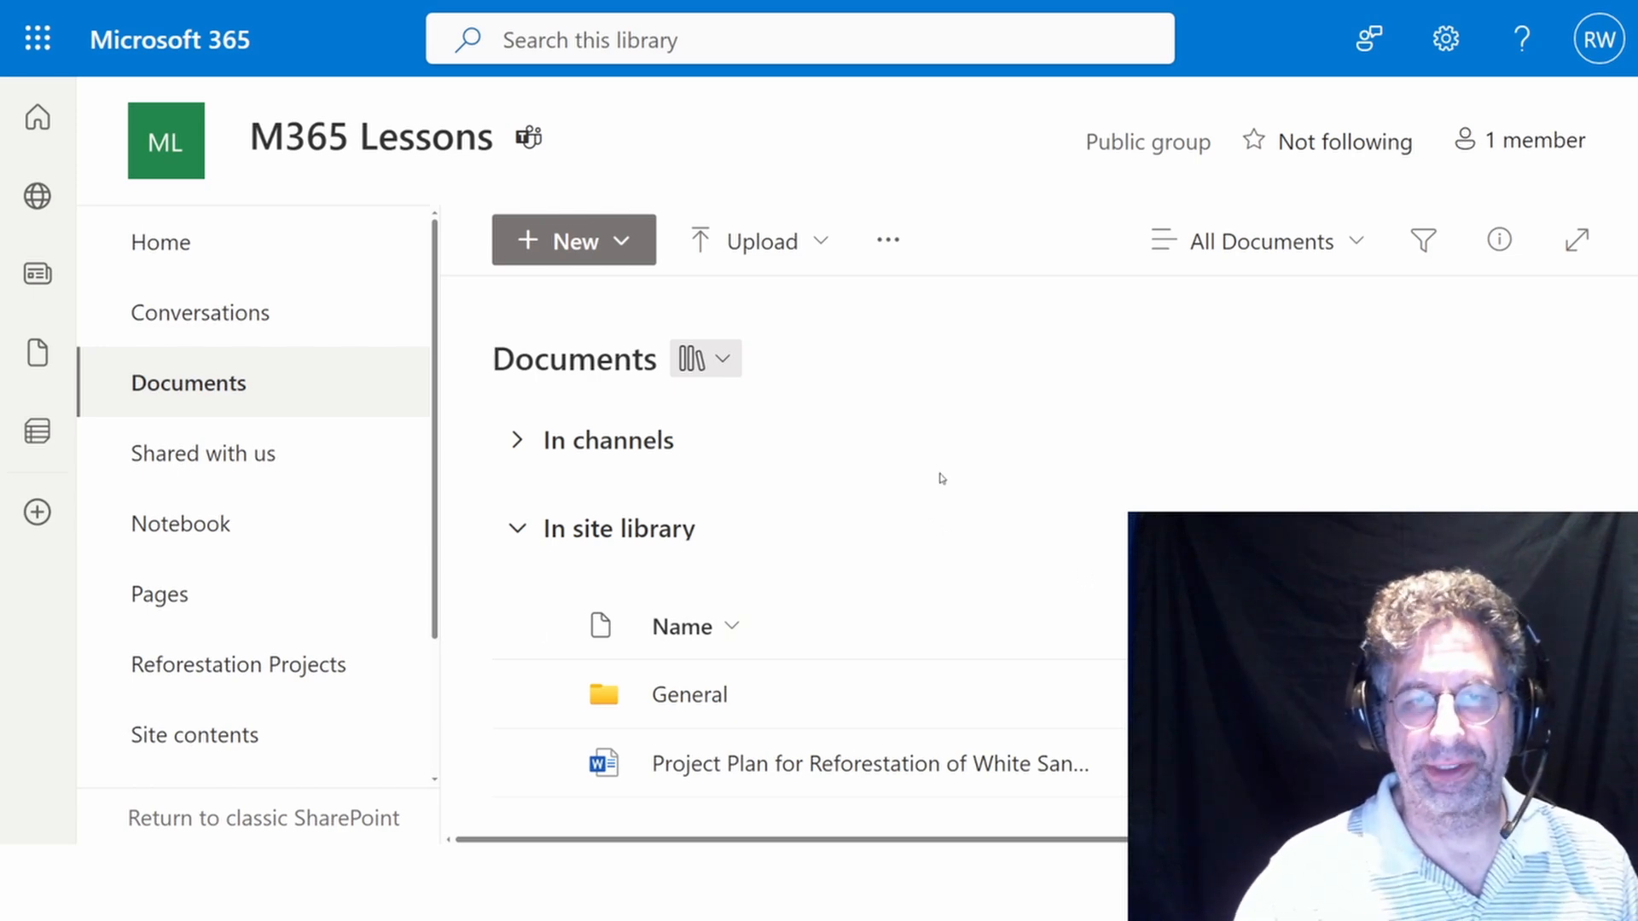
# Step: Delete A Really Bad Document.docx from the library's General folder, sending it to the site recycle bin
pyautogui.click(695, 702)
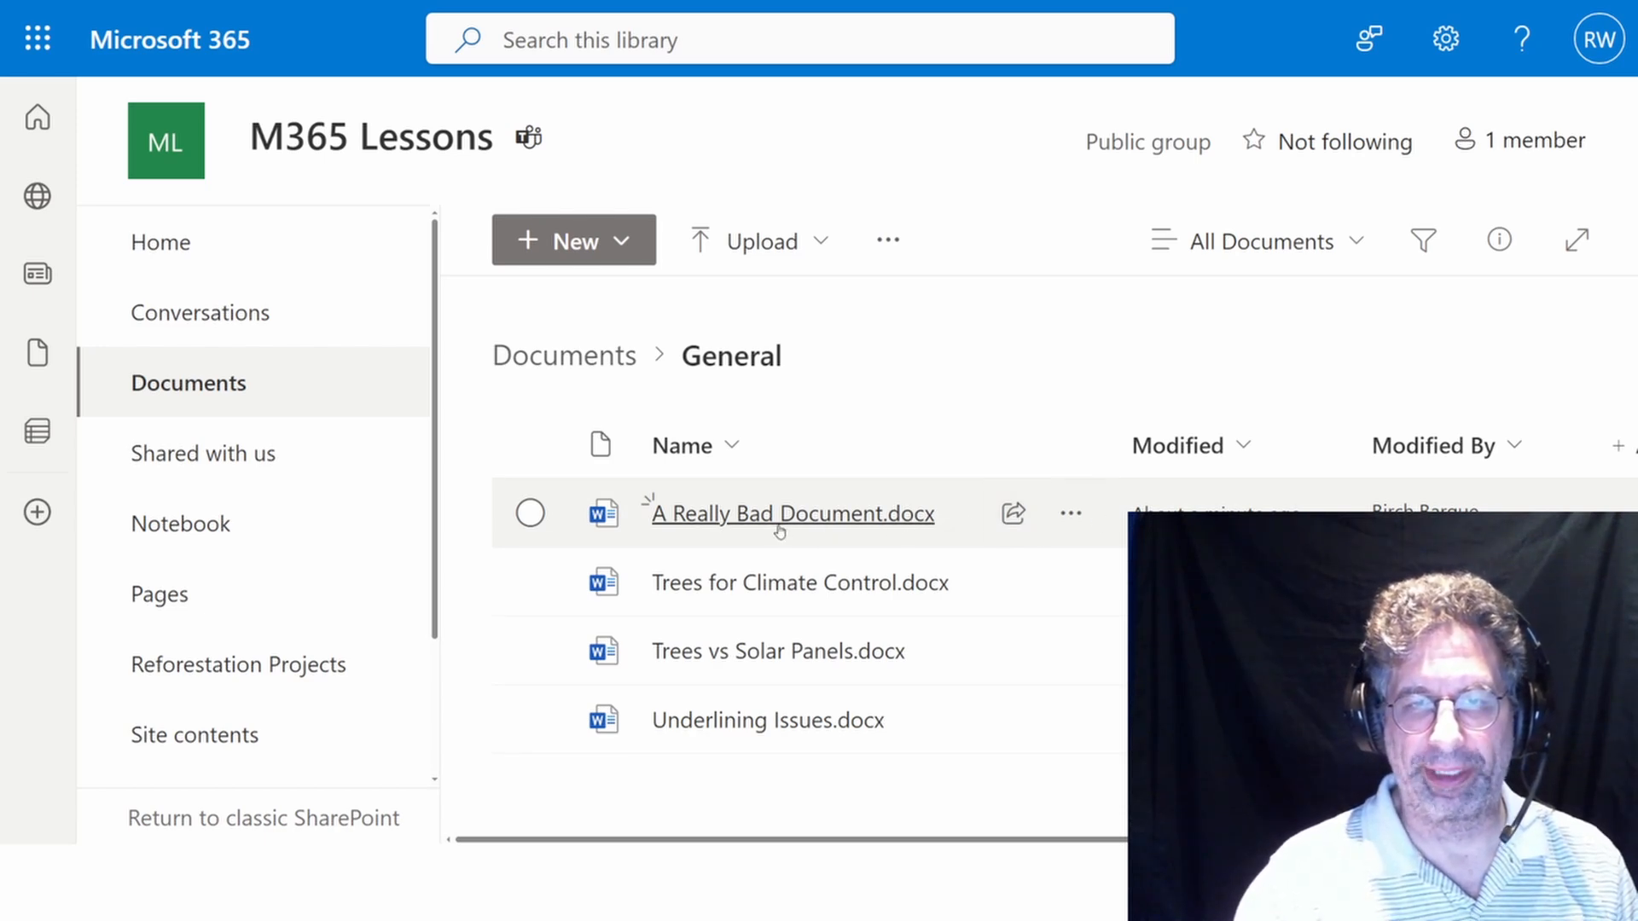
pyautogui.moveTo(811, 529)
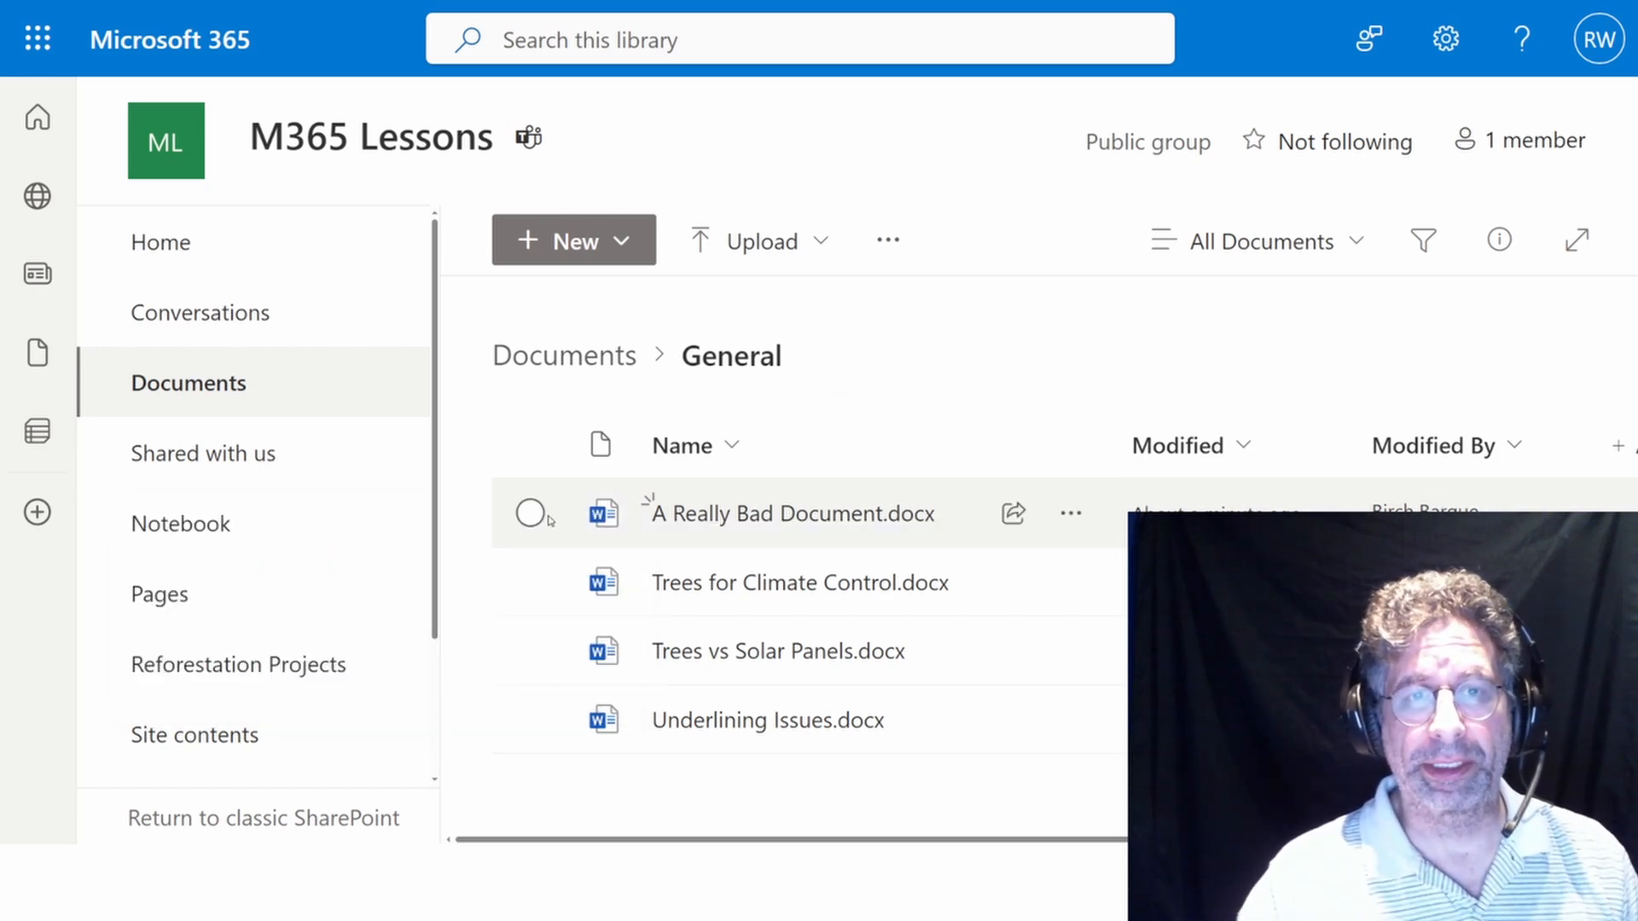
pyautogui.click(530, 514)
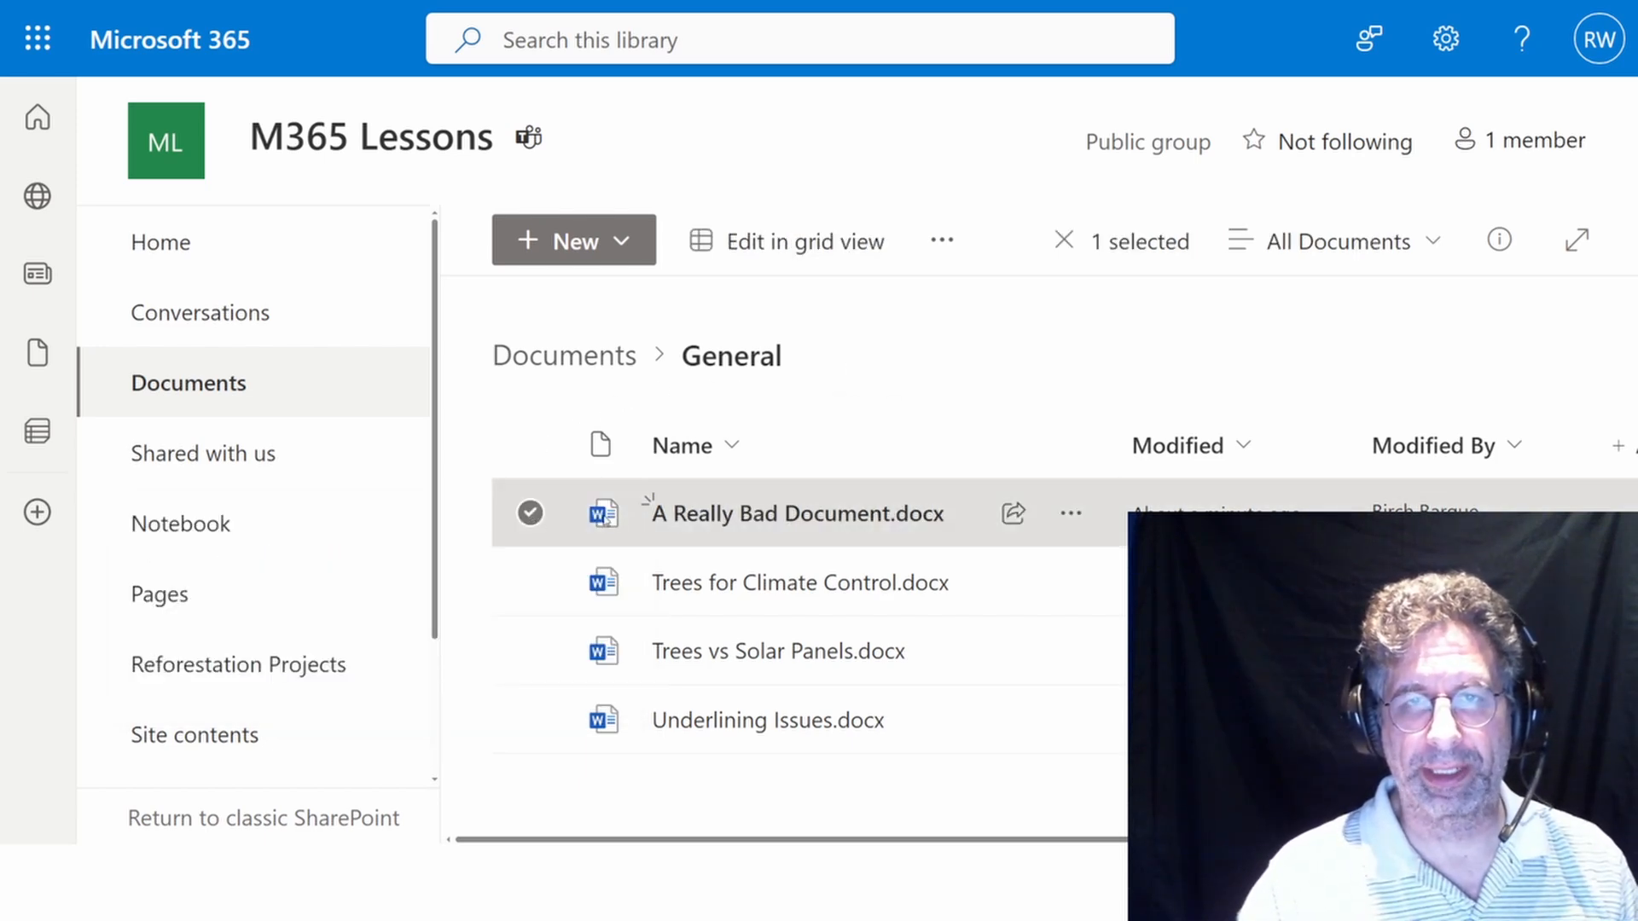
pyautogui.click(1077, 514)
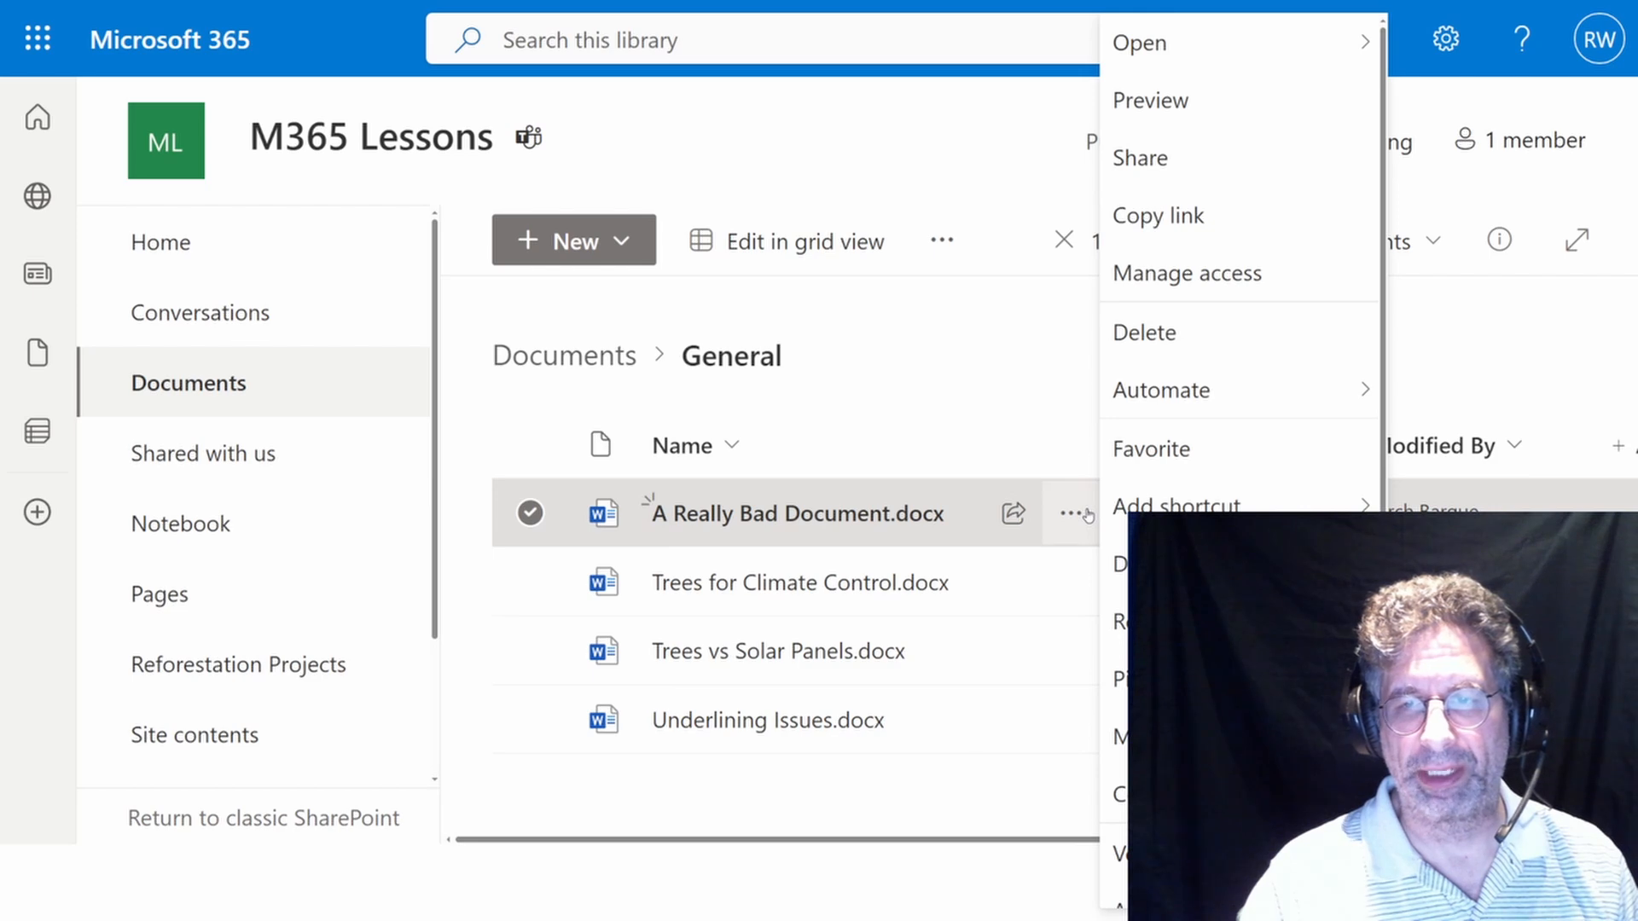
pyautogui.scroll(-3, 1280, 505)
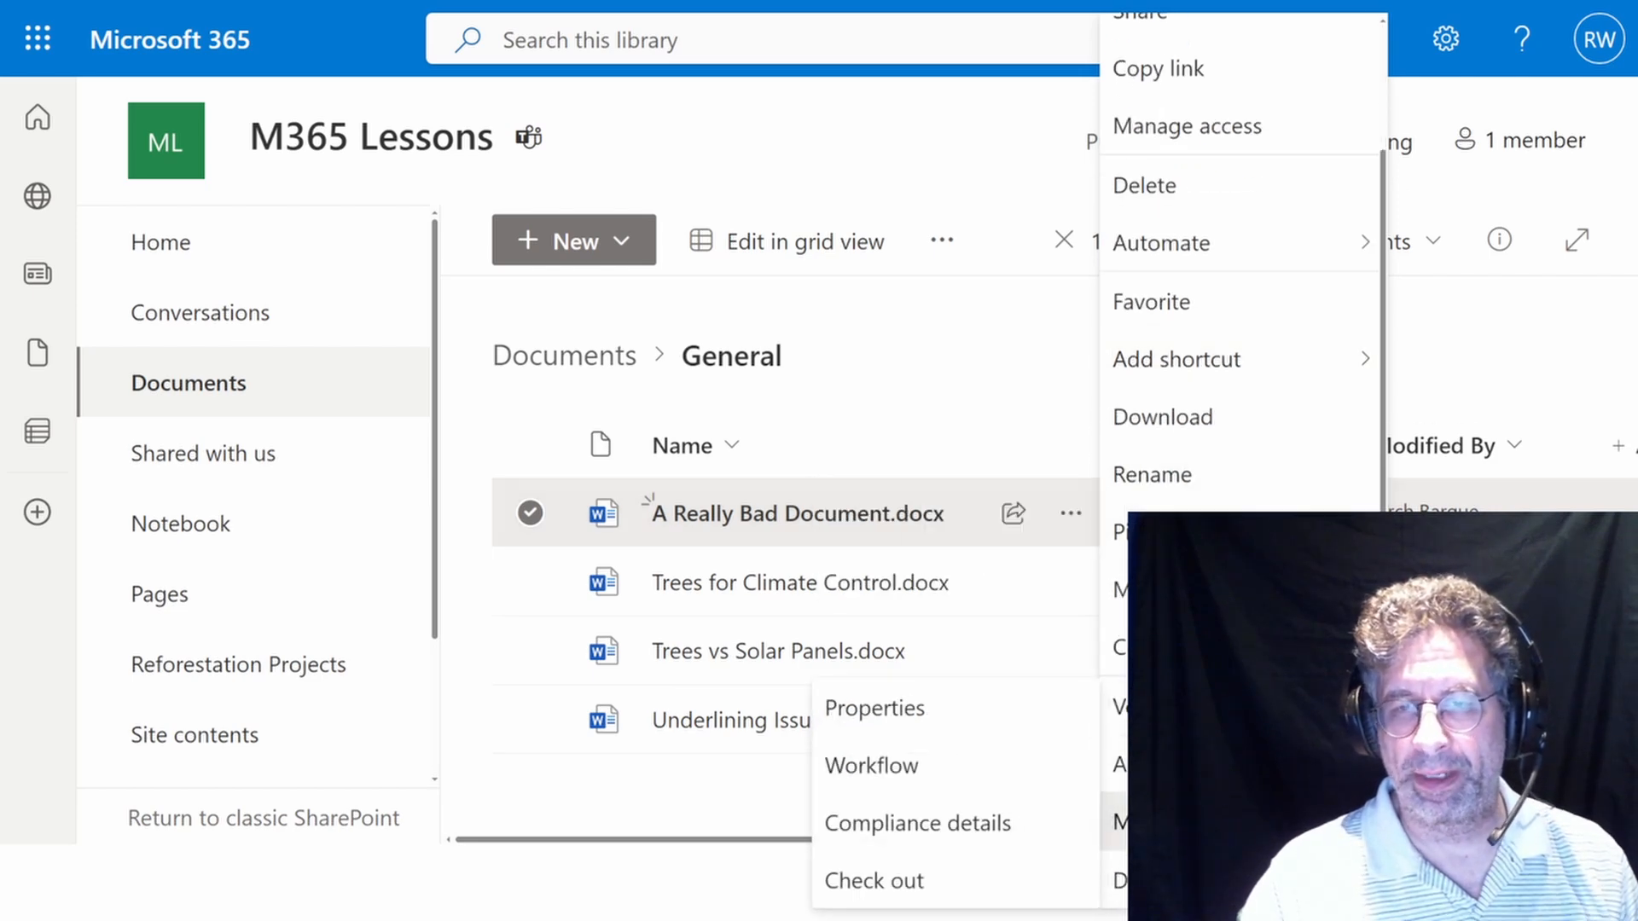
pyautogui.scroll(2, 1169, 336)
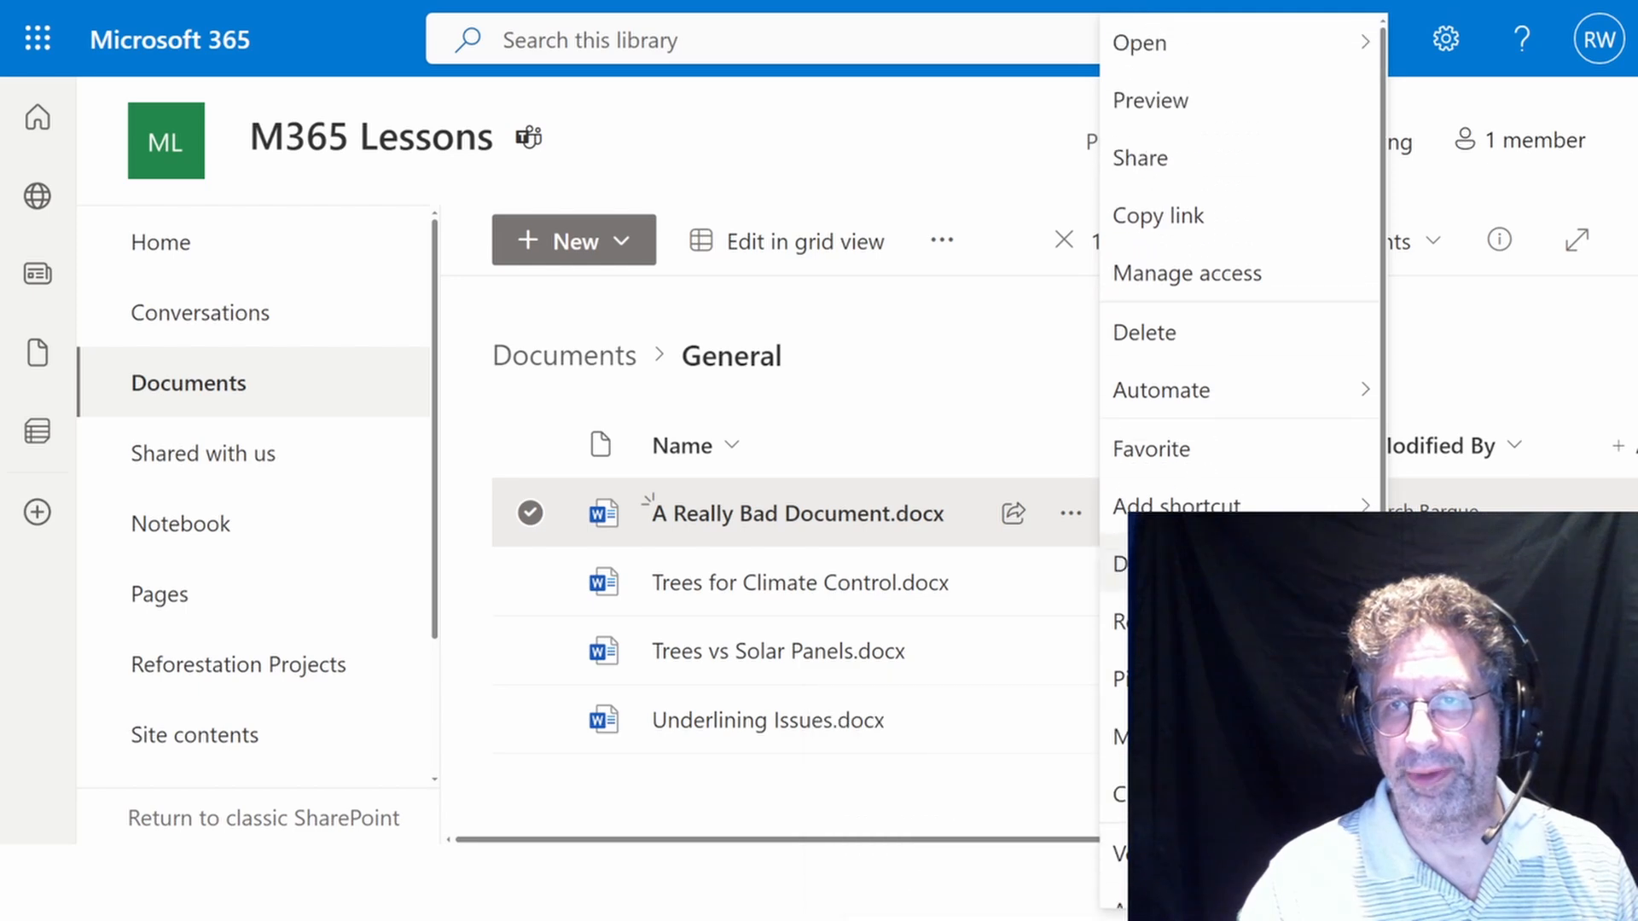
pyautogui.click(1168, 335)
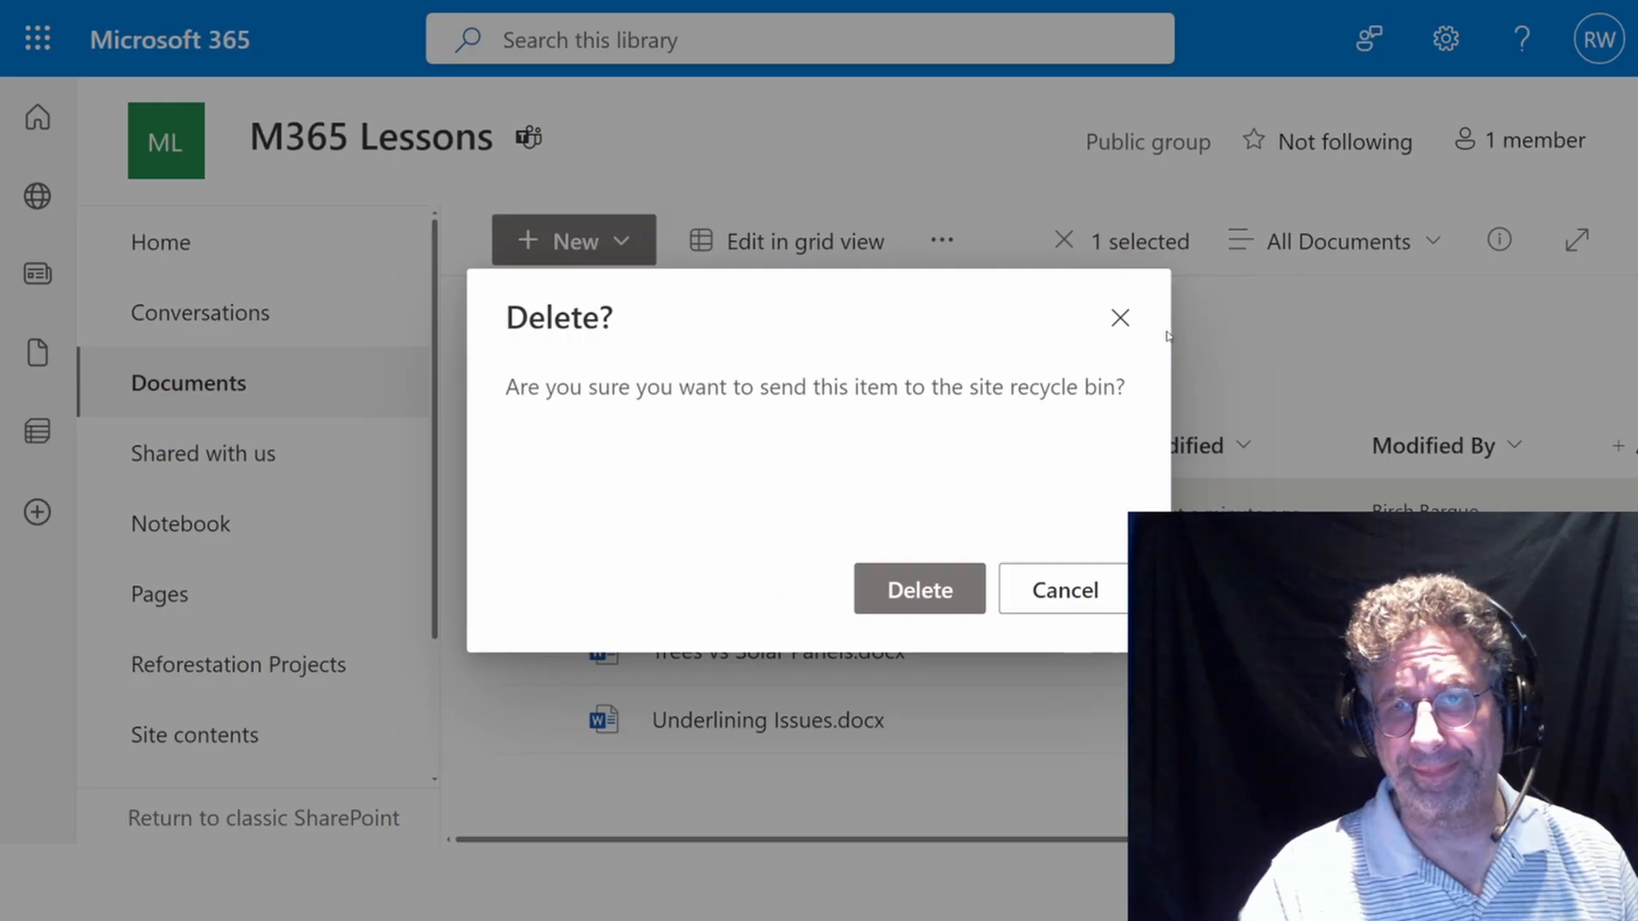
pyautogui.click(909, 580)
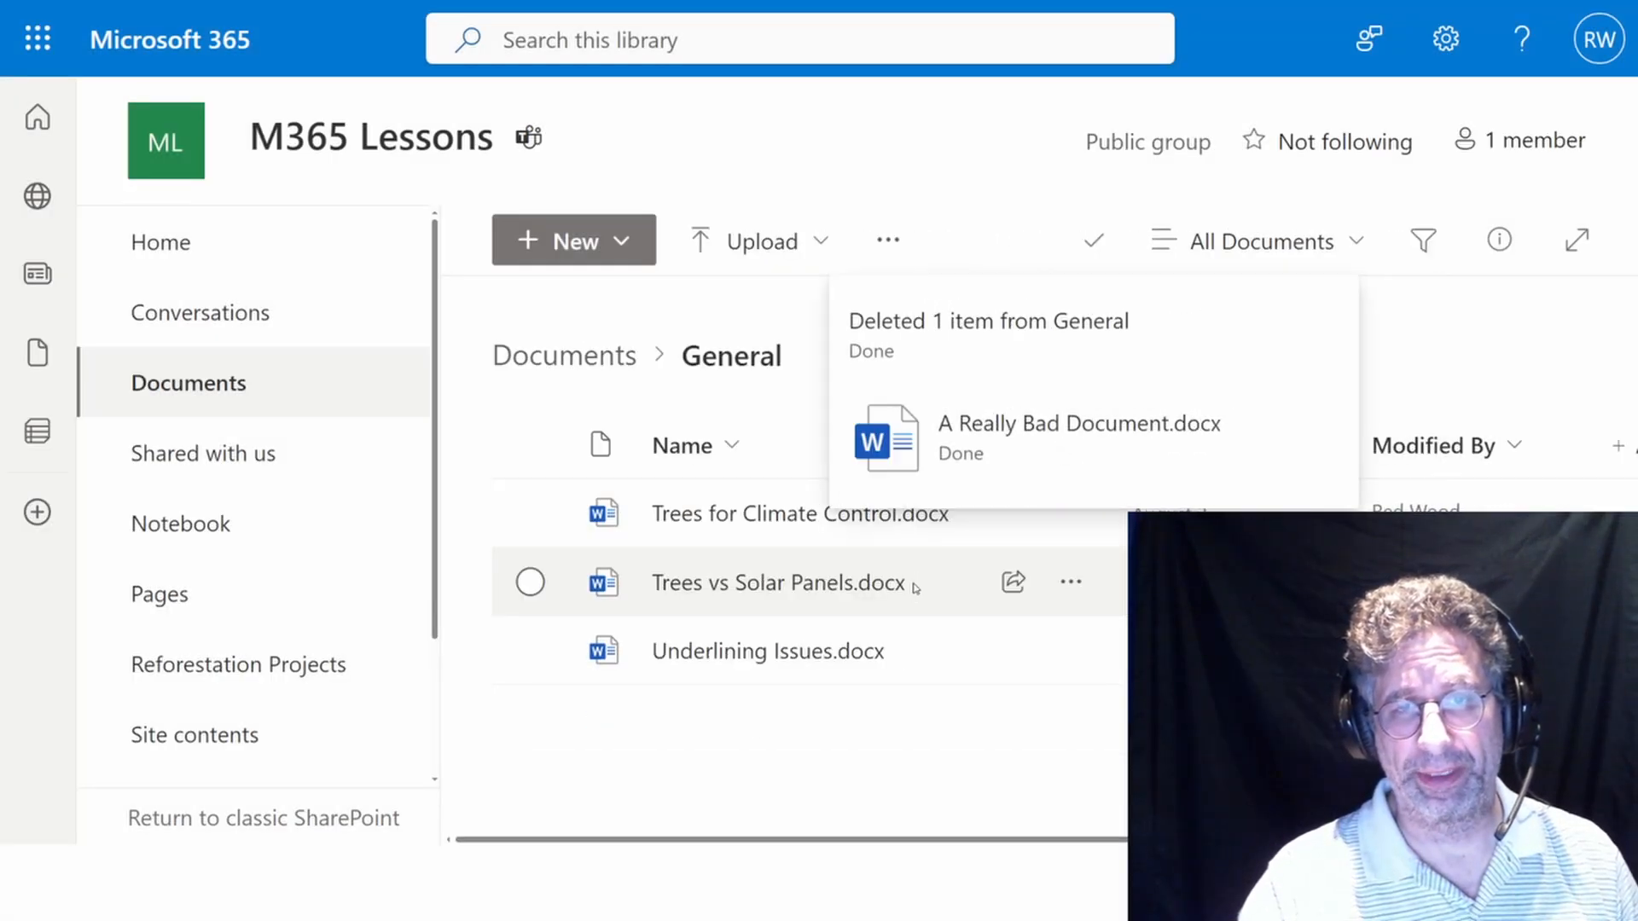